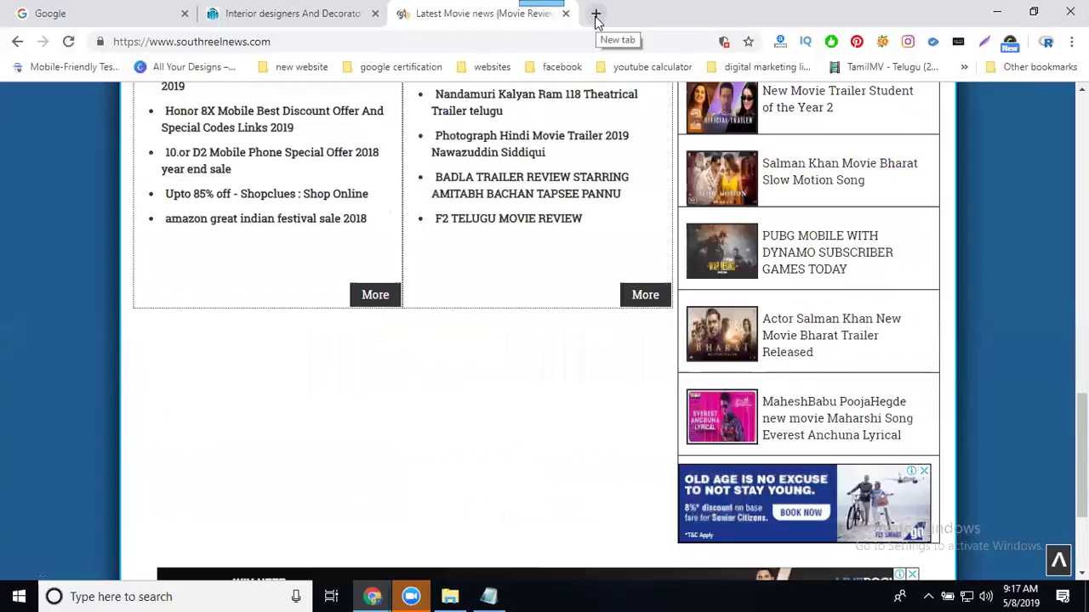
Open google.com/adwords in a new browser tab and sign in to the Google Ads account
click(596, 14)
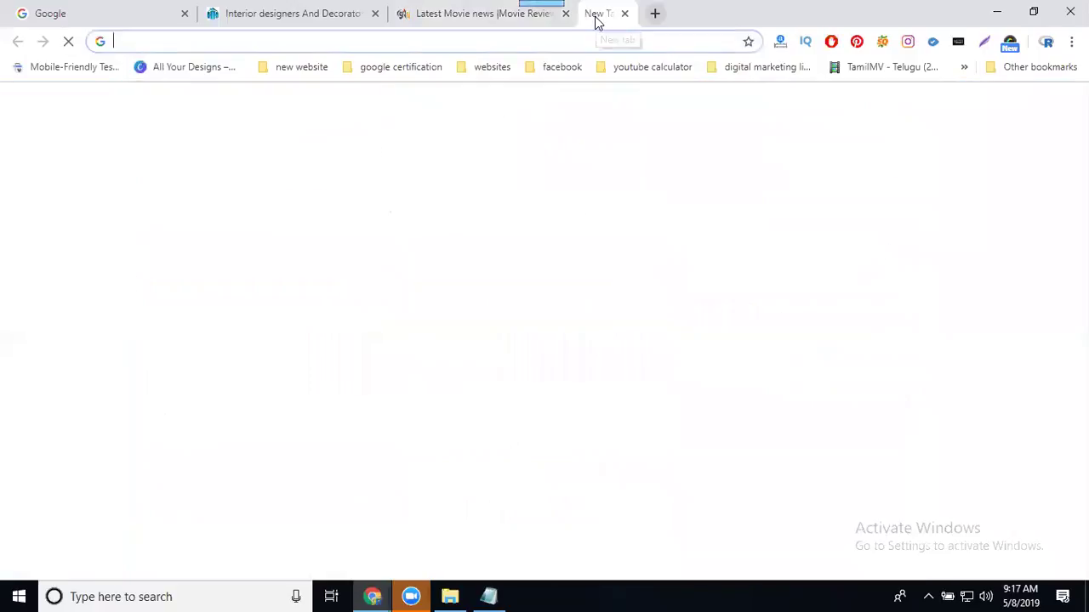
text(go)
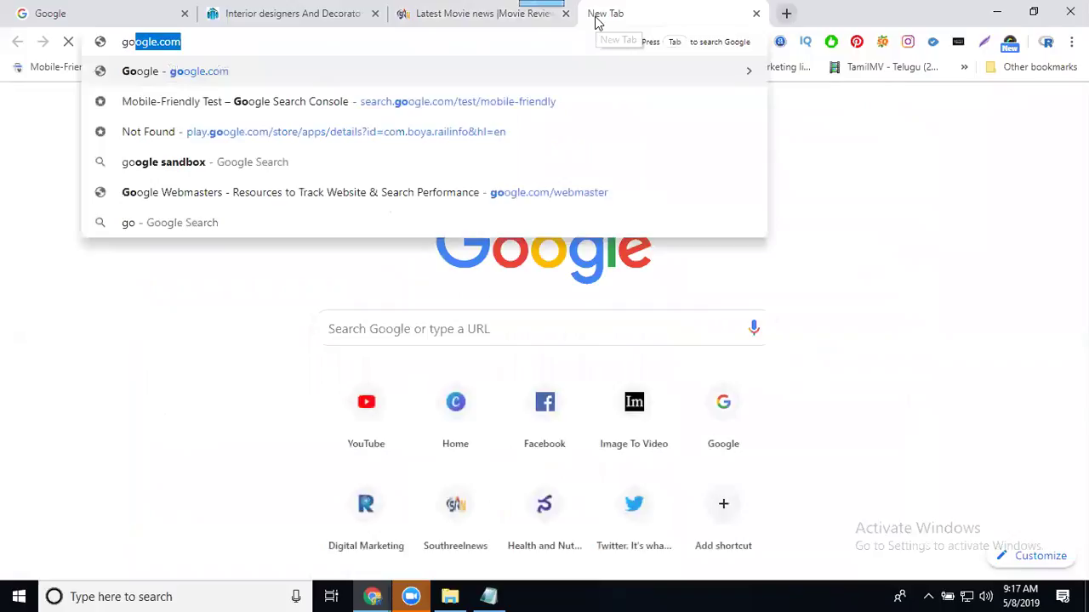
text(ogle.com/adwords)
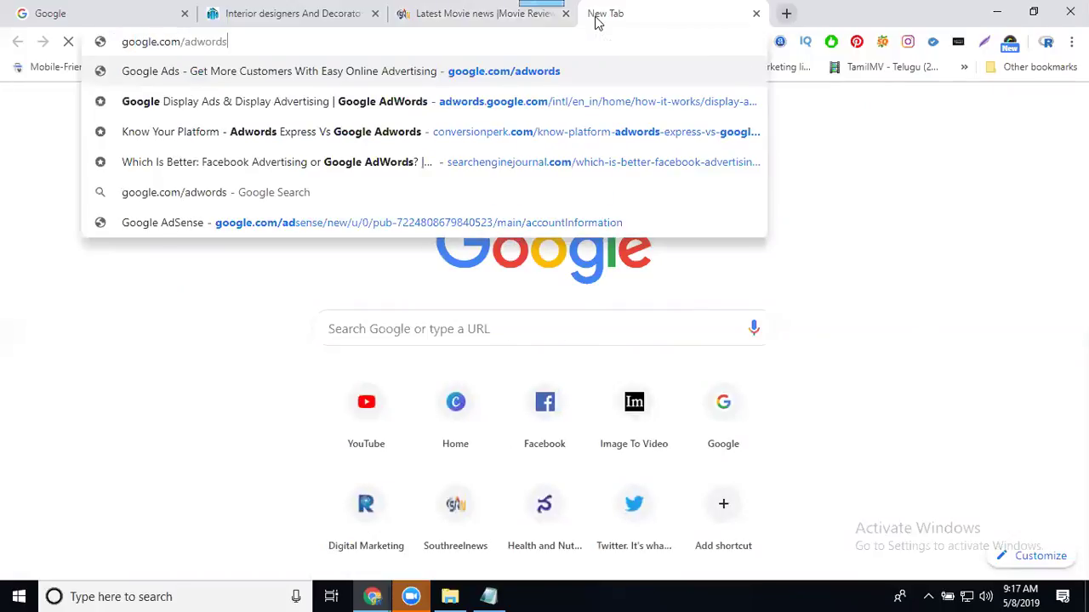
key(Return)
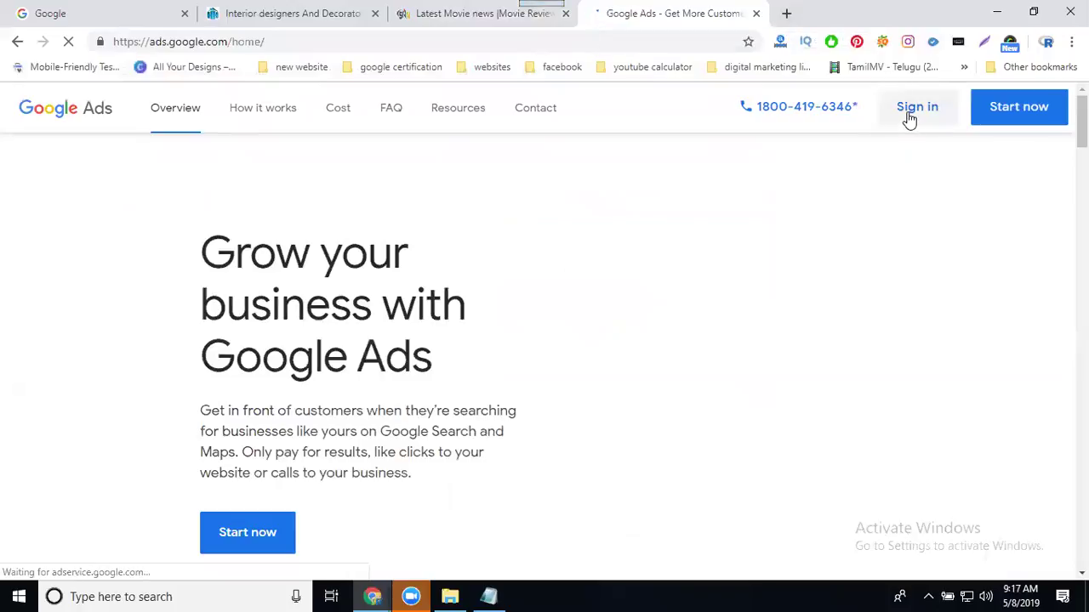
click(909, 119)
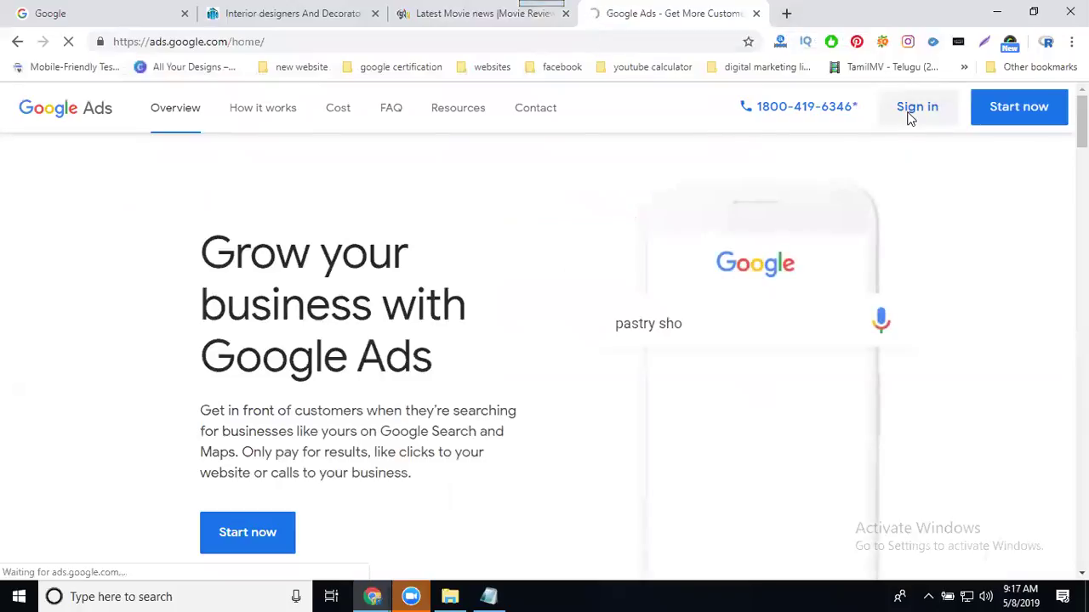
Start creating a new campaign from the Campaigns page
mouse_move(763, 123)
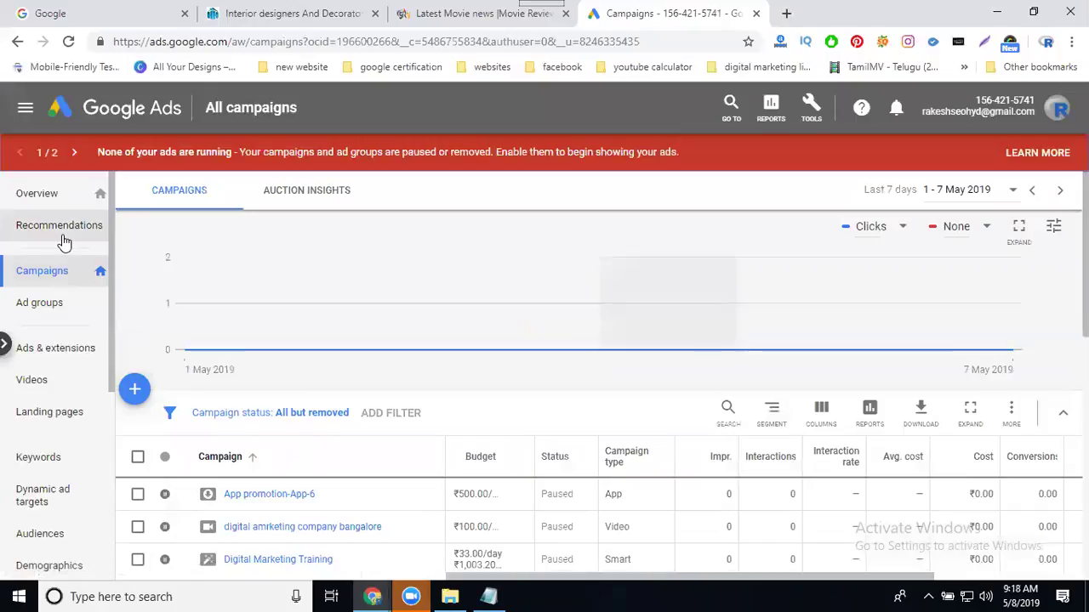
click(812, 106)
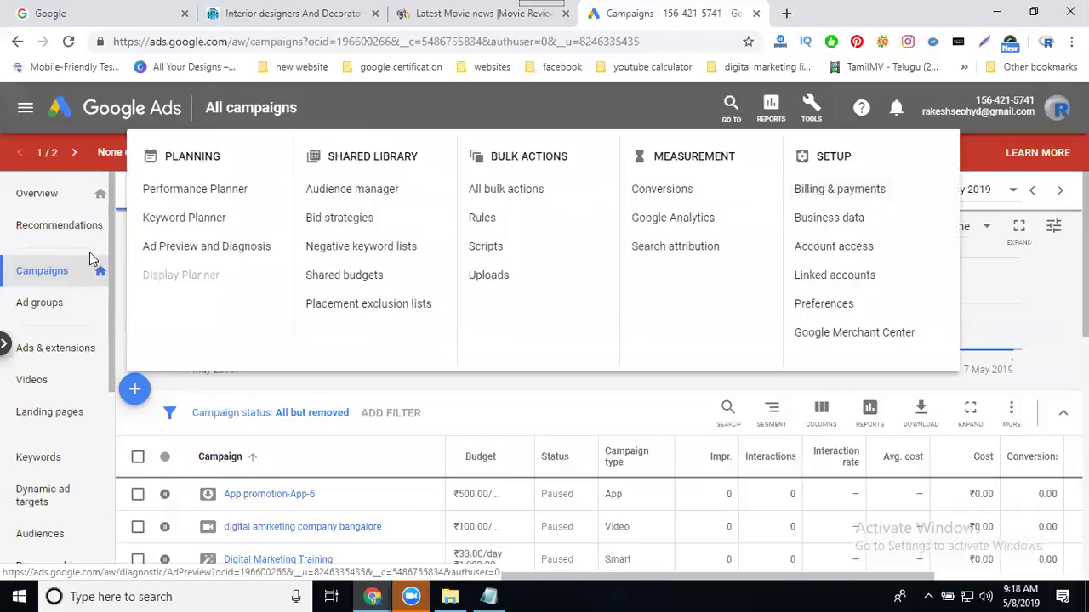
click(64, 272)
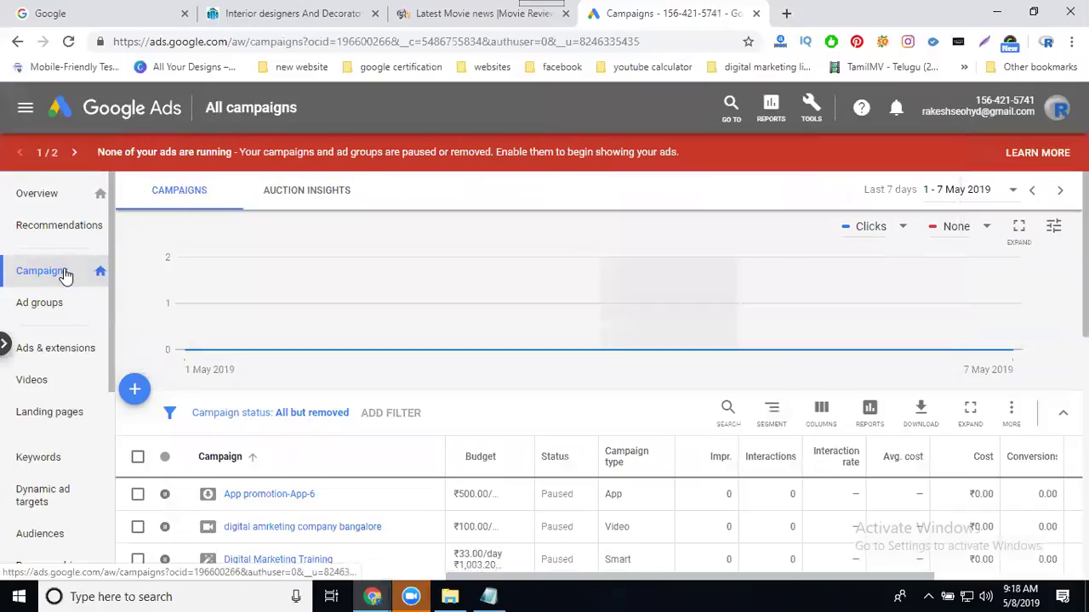
click(134, 389)
click(172, 449)
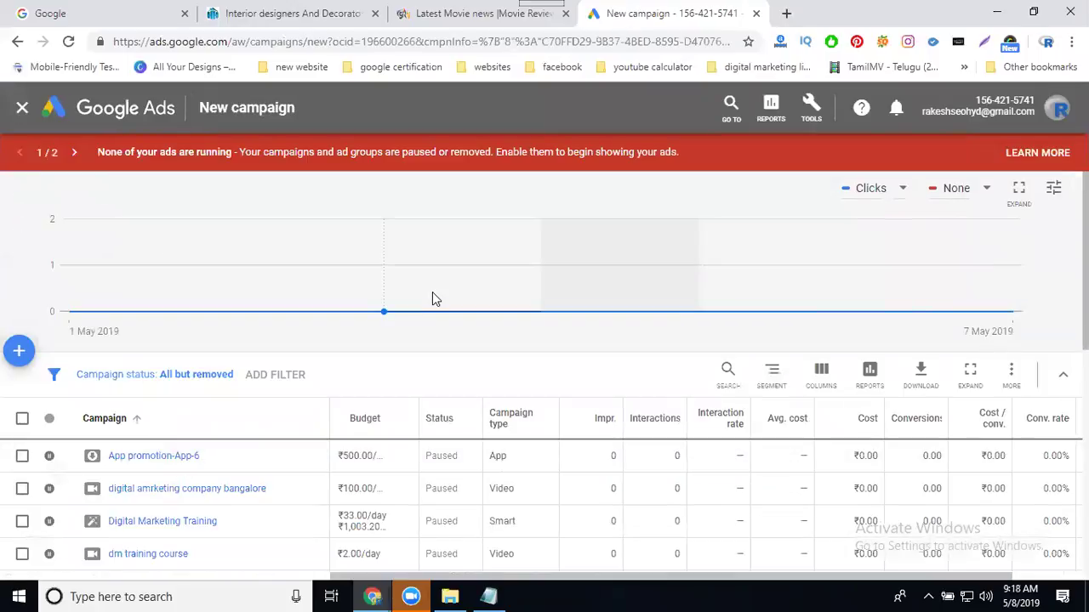
Set up the campaign without a goal's guidance and choose Display as the campaign type
mouse_move(432, 293)
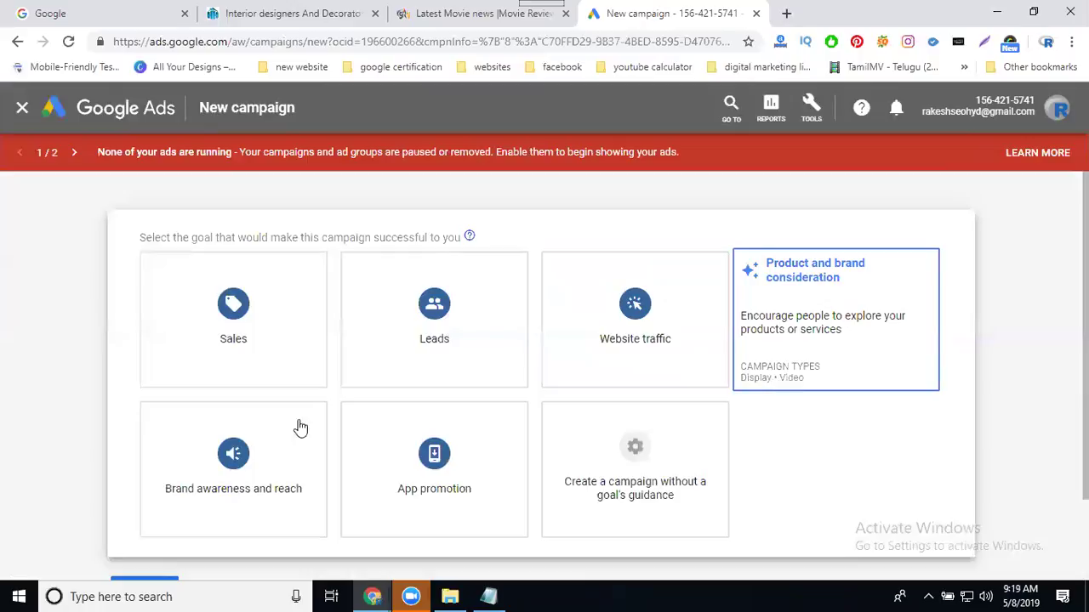
scroll(17, 374, down, 2)
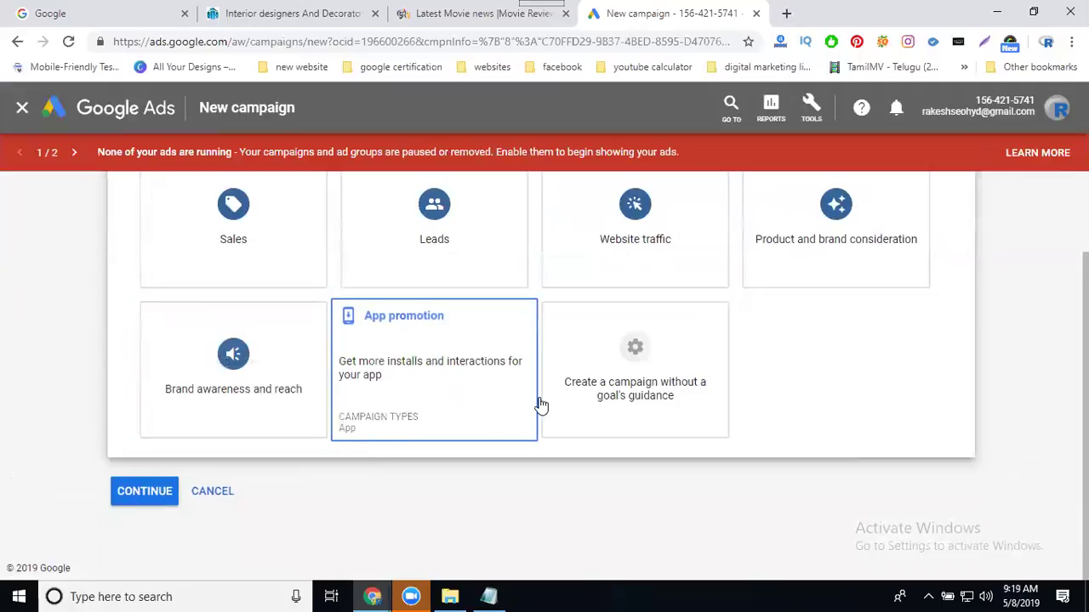
click(610, 387)
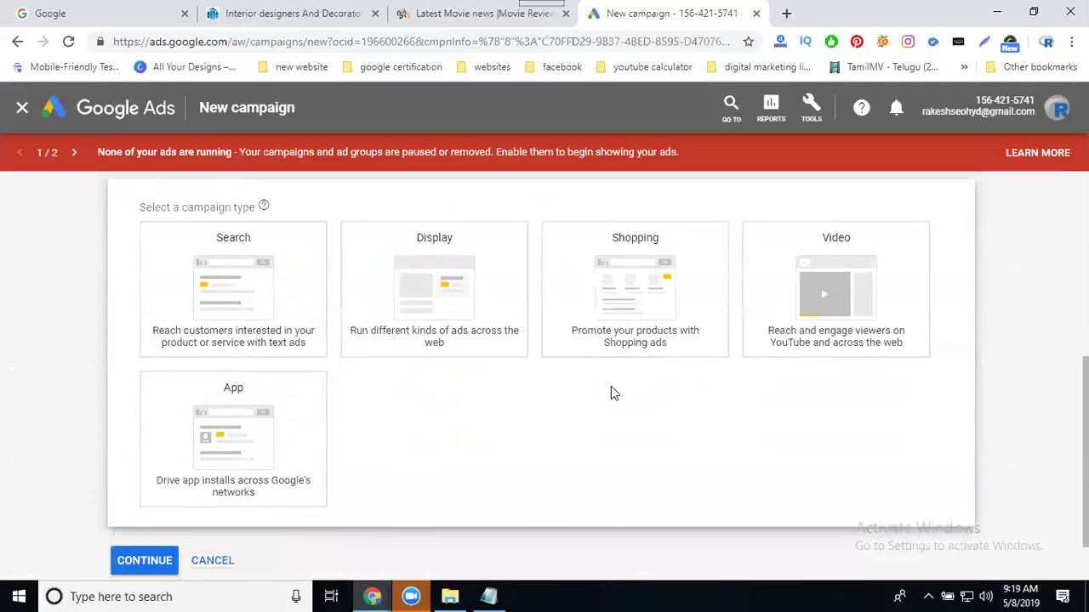
click(455, 312)
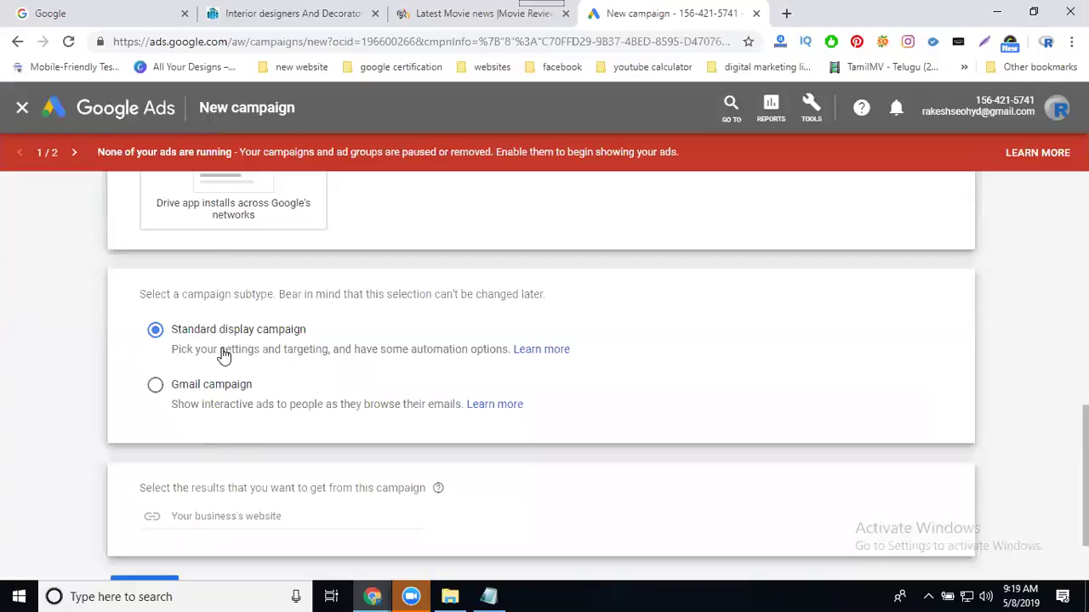
Open Gmail in its own tab and view the Kotak 811 ad in the Promotions category as a Gmail campaign example
click(419, 12)
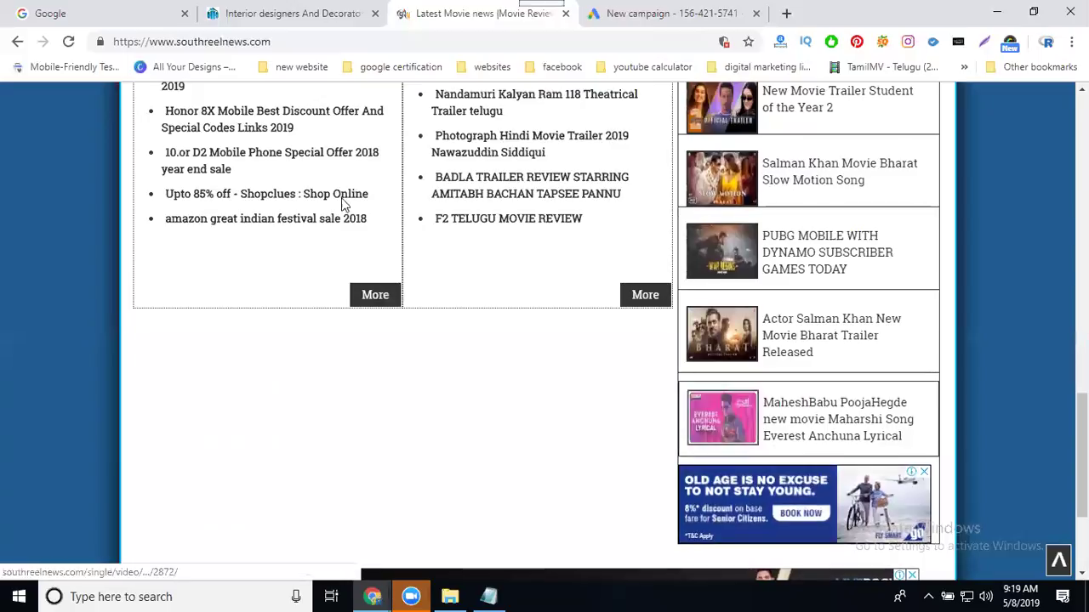
click(38, 19)
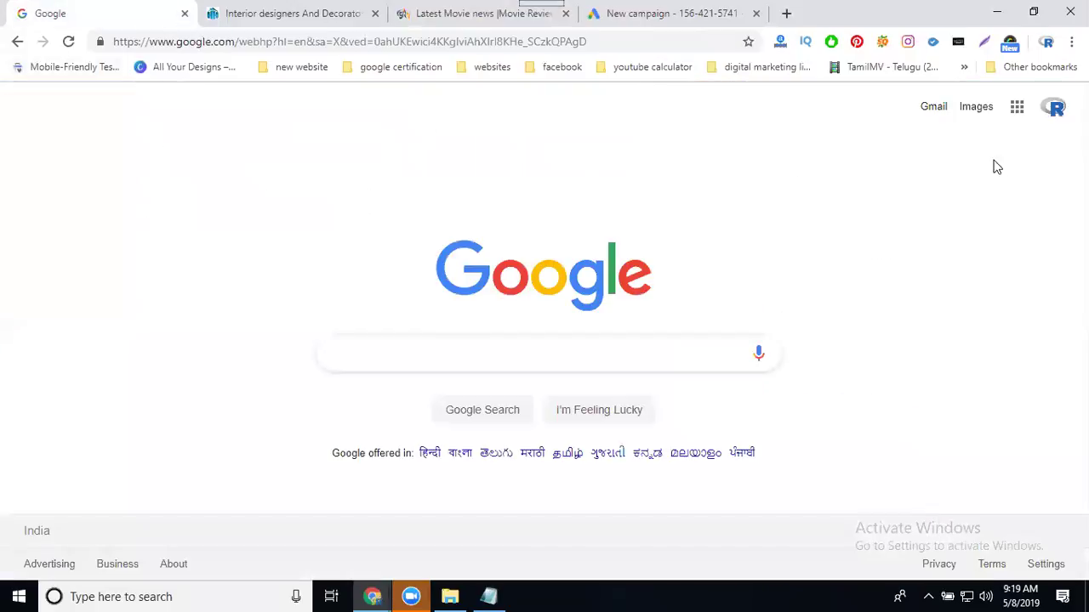
middle_click(927, 112)
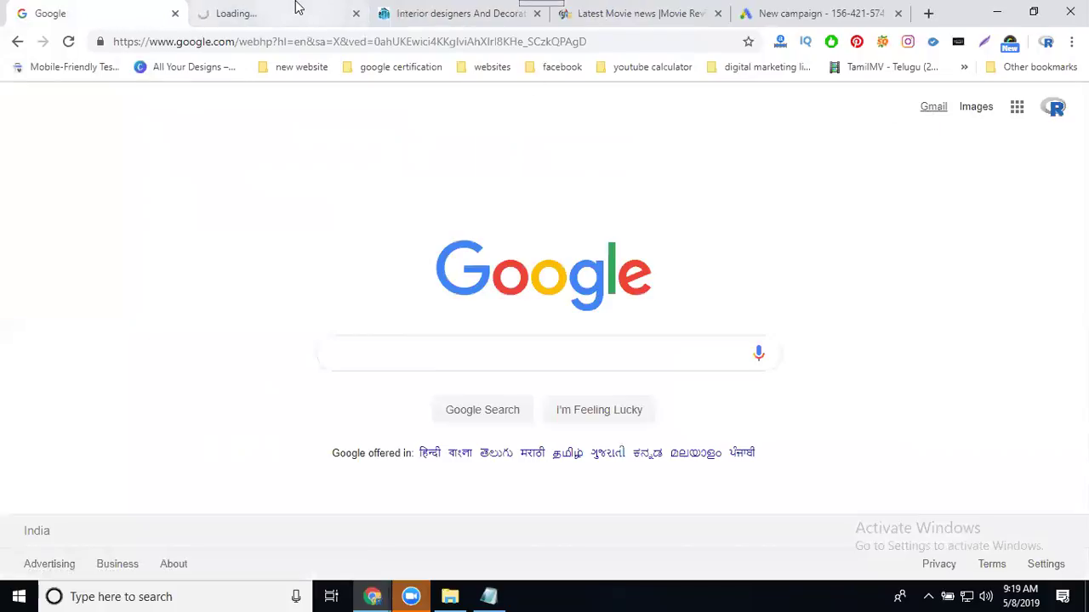
click(269, 19)
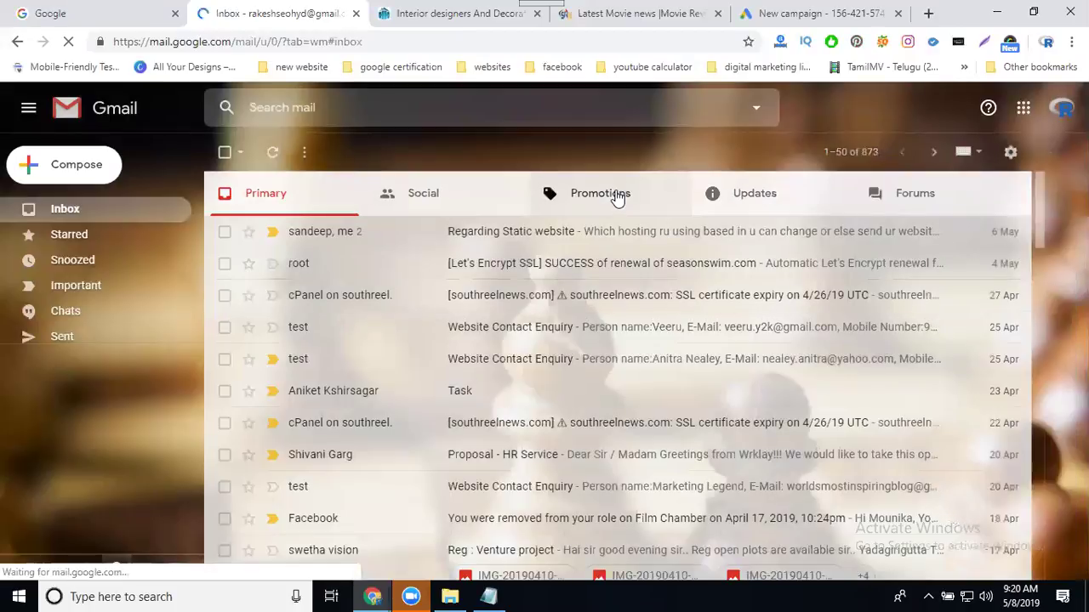
click(617, 197)
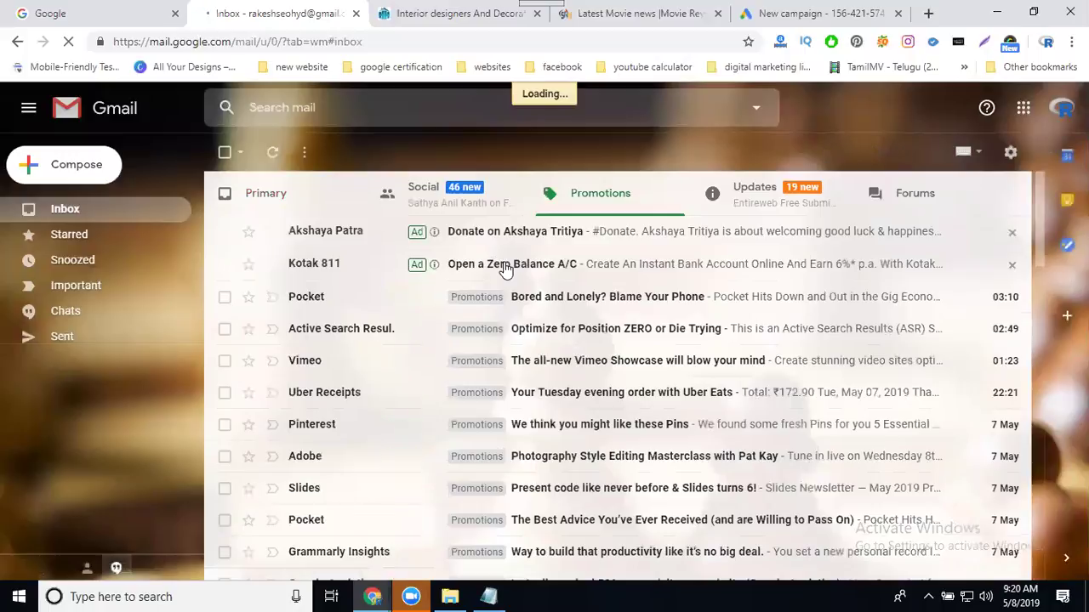
click(505, 268)
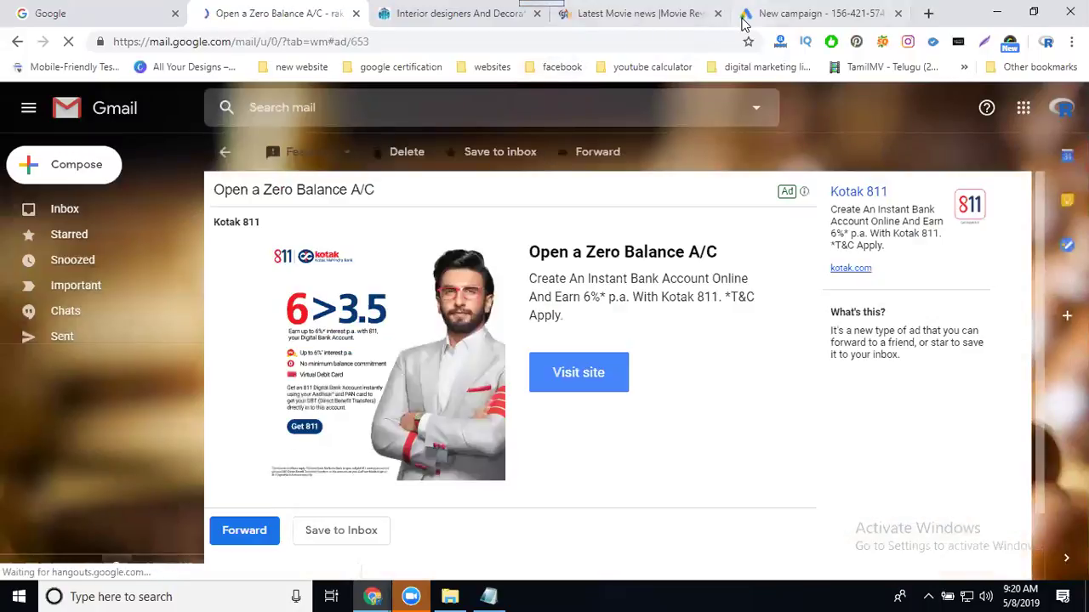
click(741, 17)
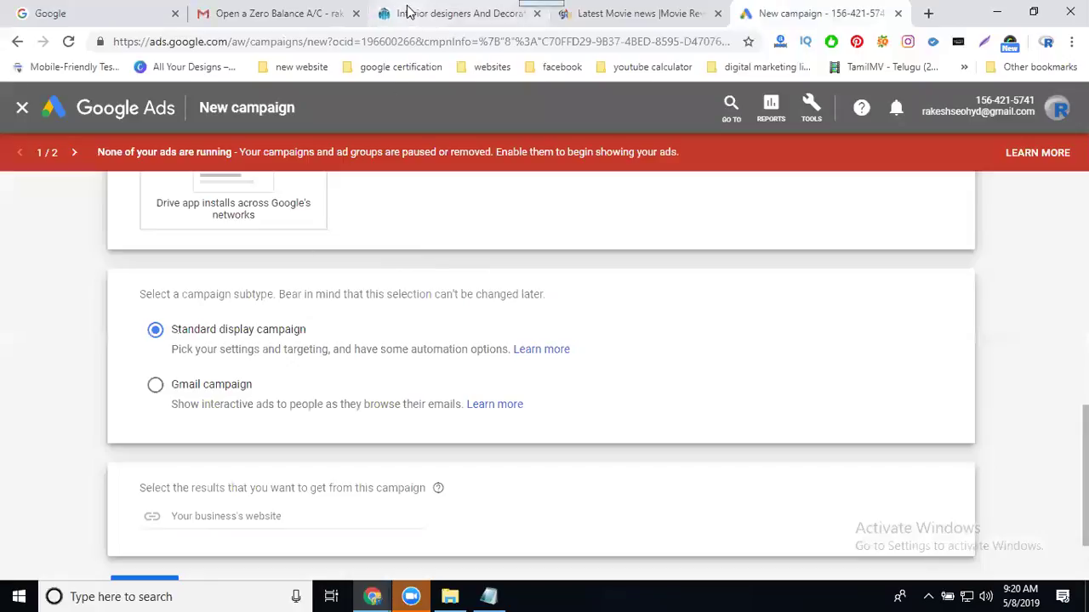
click(378, 25)
click(372, 44)
key(ctrl+c)
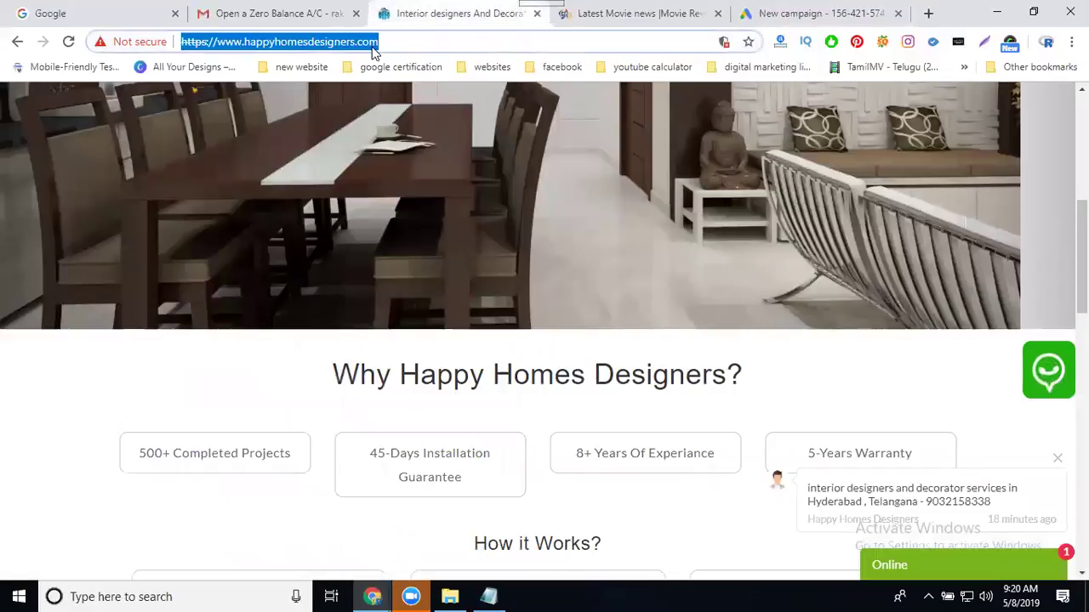
click(757, 13)
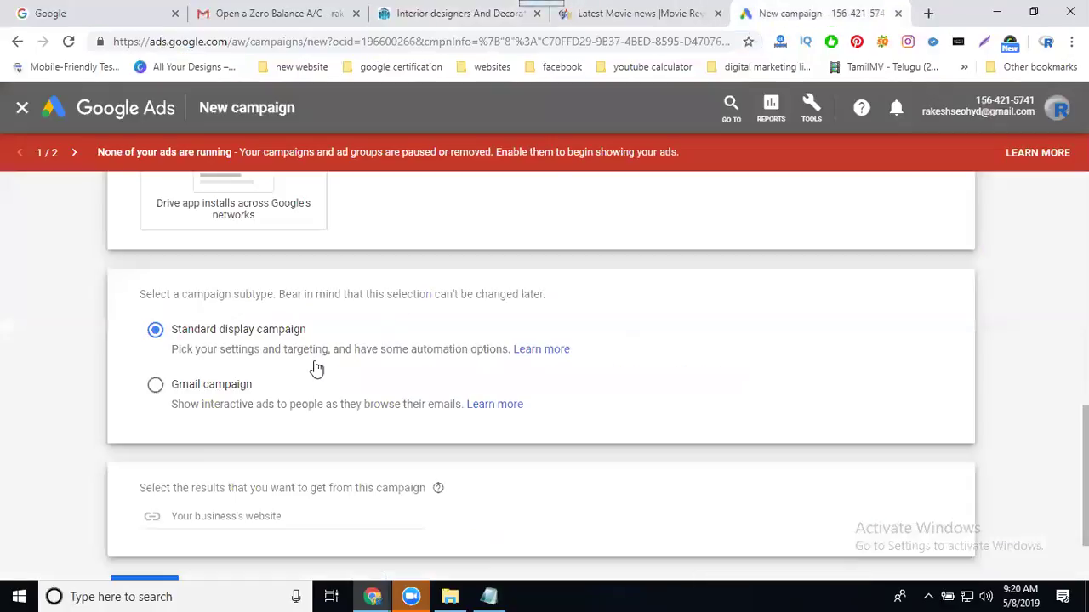
click(245, 516)
key(ctrl+v)
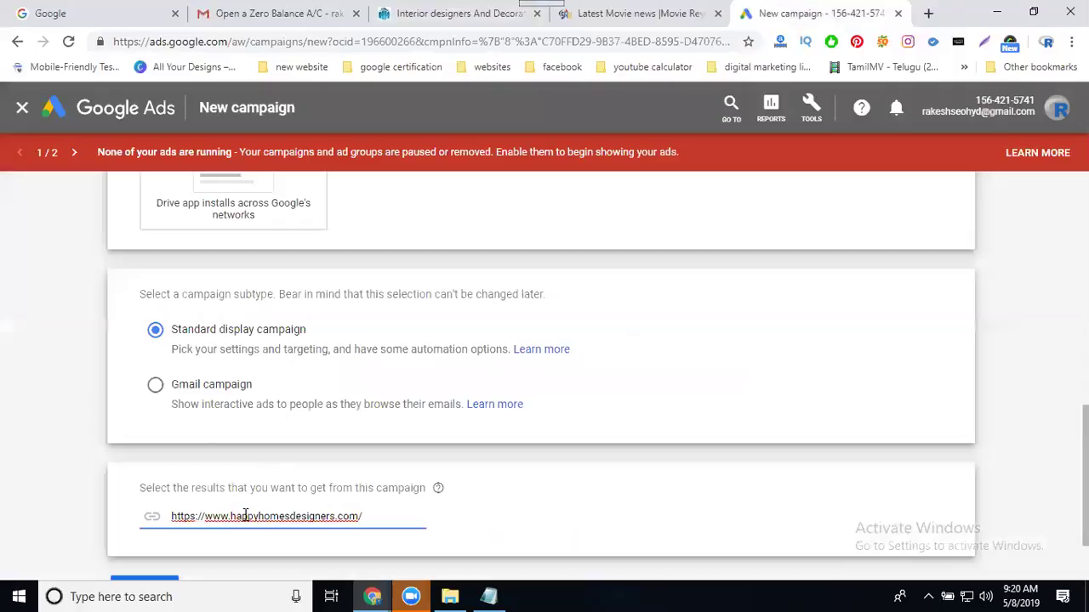
scroll(230, 442, down, 2)
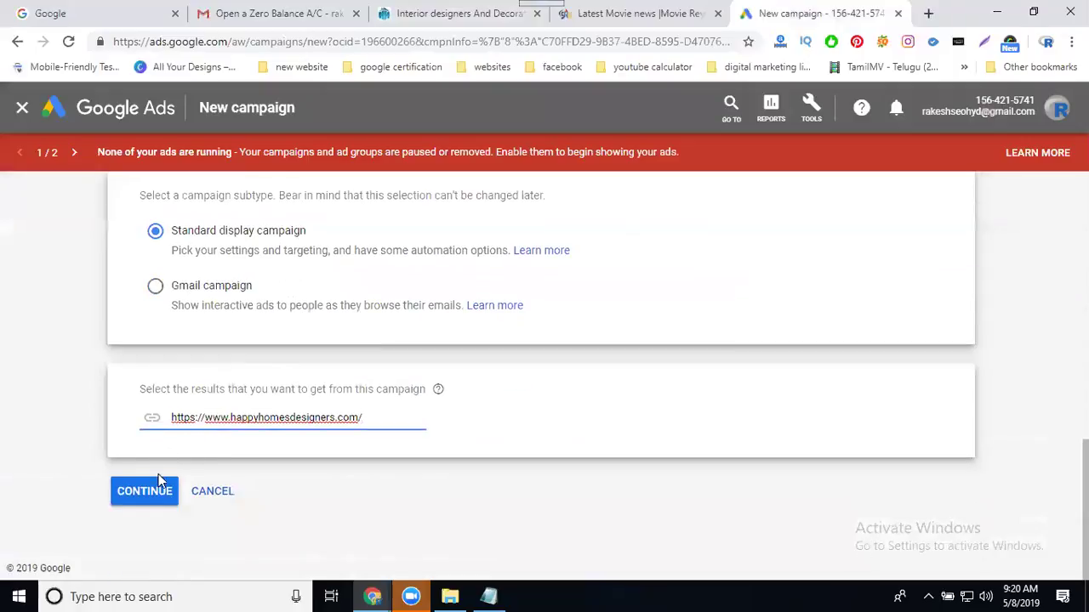
click(145, 501)
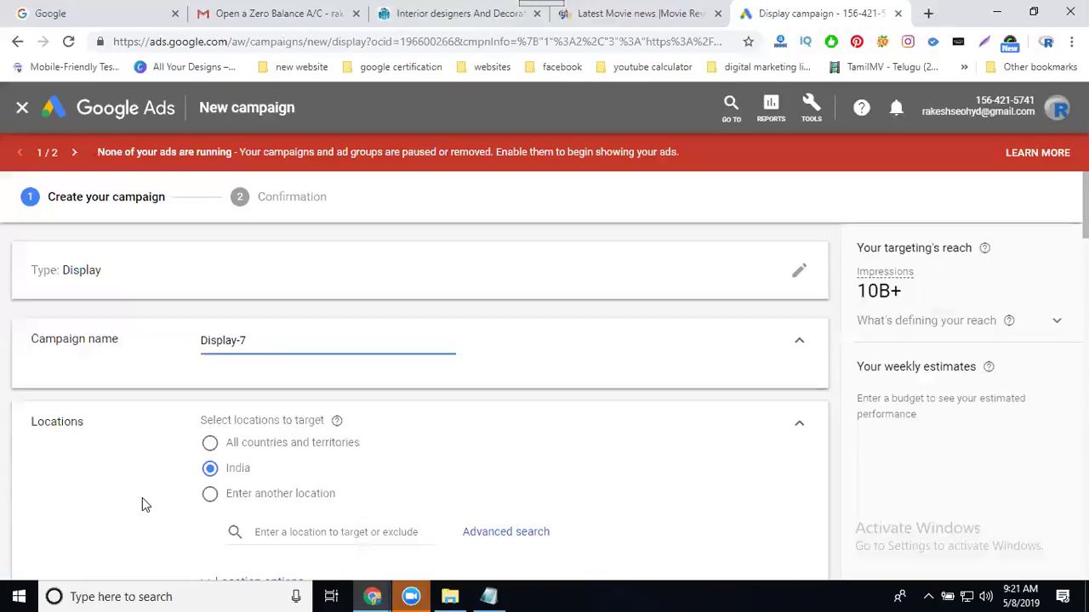
Enter "3rd" in the campaign name and target the city Hyderabad, Telangana, India as the campaign location
click(203, 340)
text(3rd)
scroll(177, 349, down, 3)
scroll(179, 344, down, 1)
scroll(202, 315, up, 1)
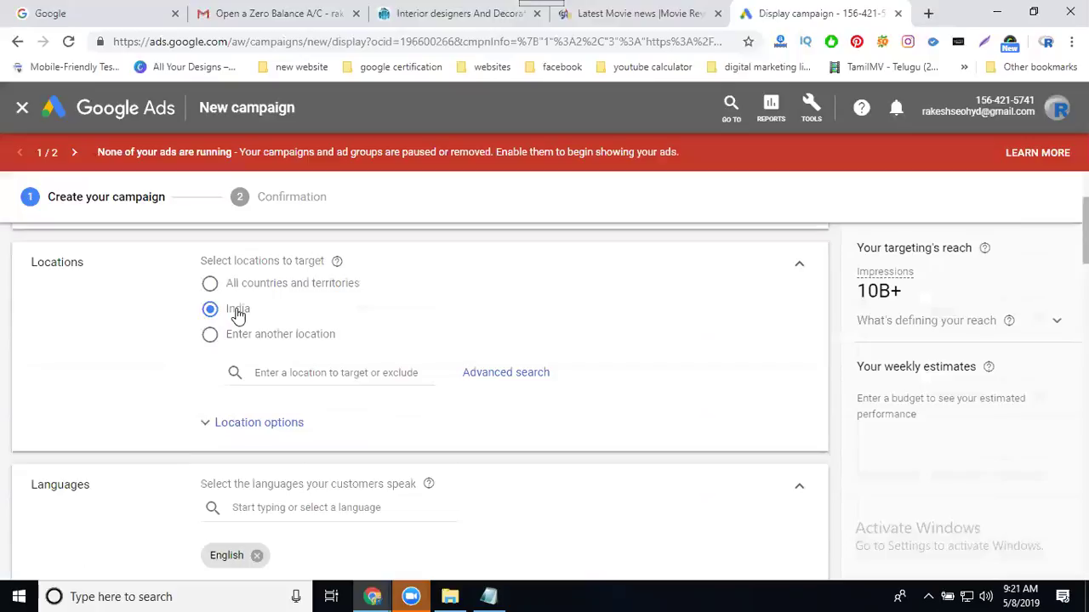
click(267, 372)
text(h)
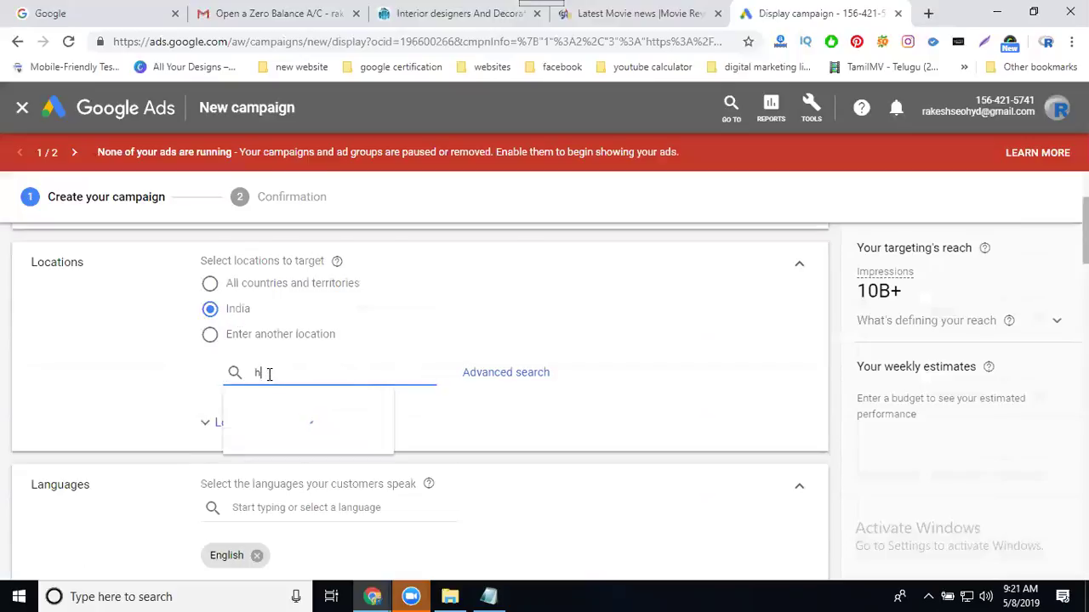
text(yderabad)
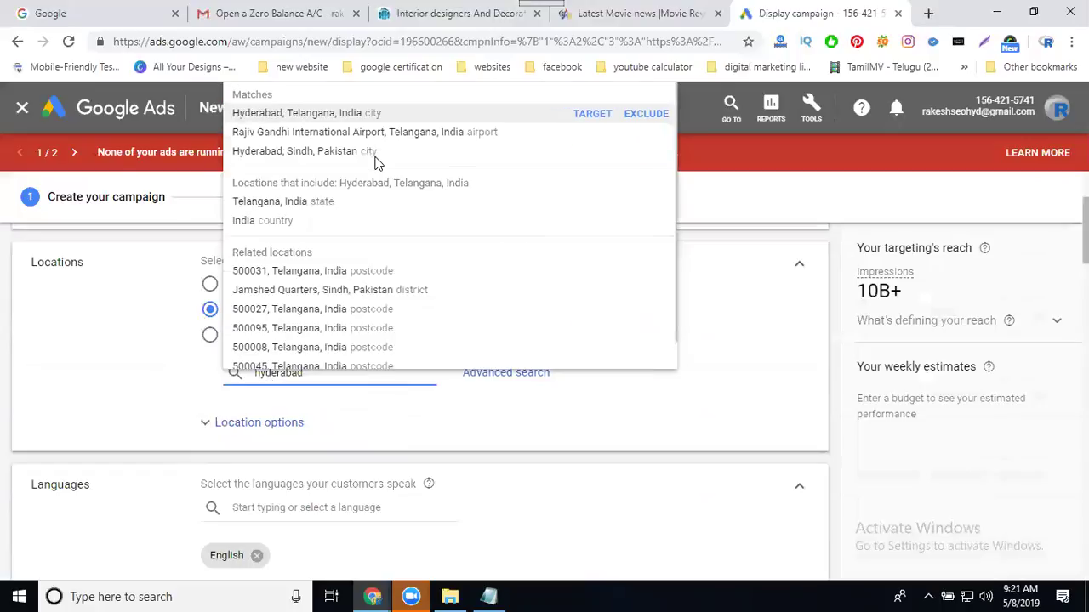
click(585, 120)
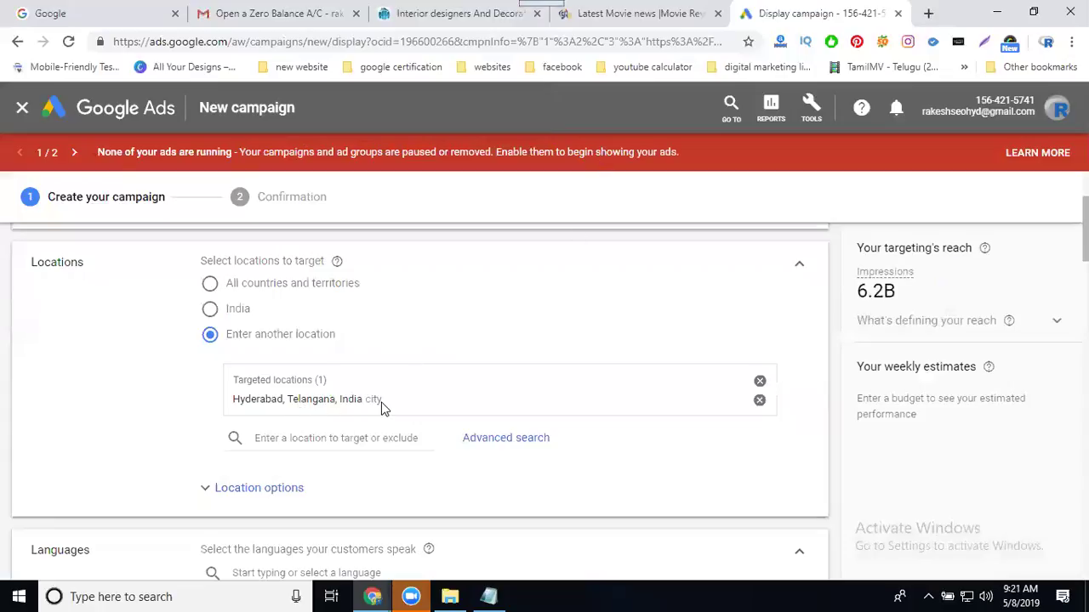
Review the bidding focus options and keep Conversions as the focus
scroll(102, 396, down, 3)
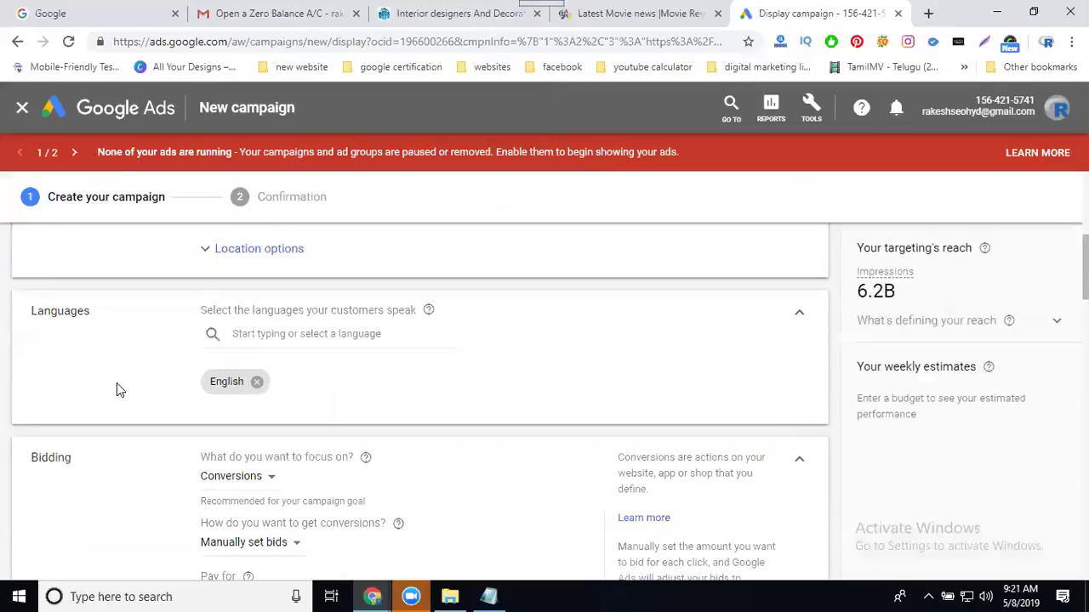
scroll(116, 384, down, 2)
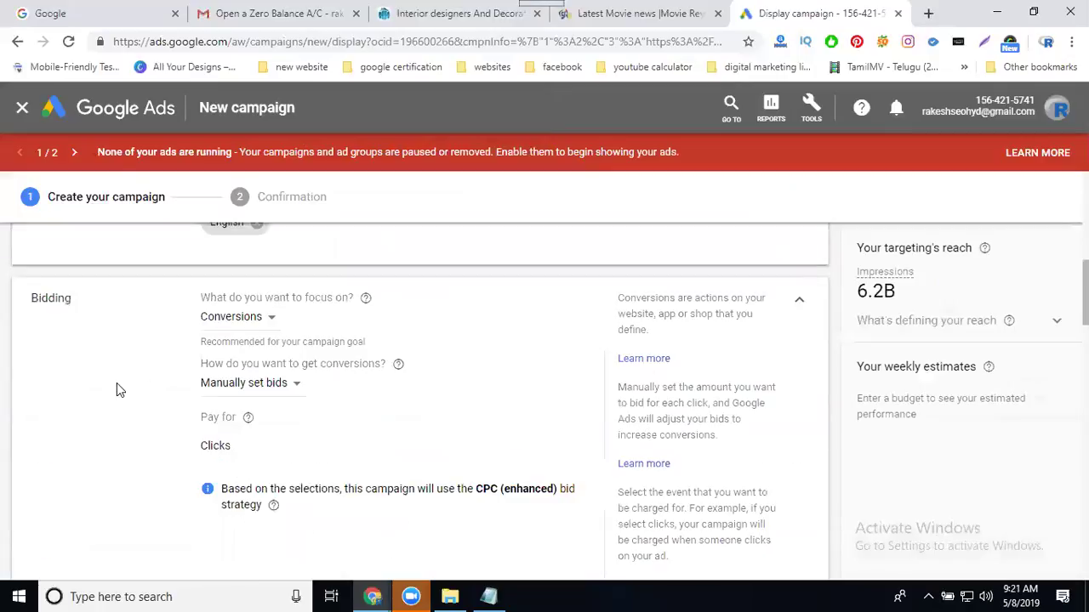
click(244, 319)
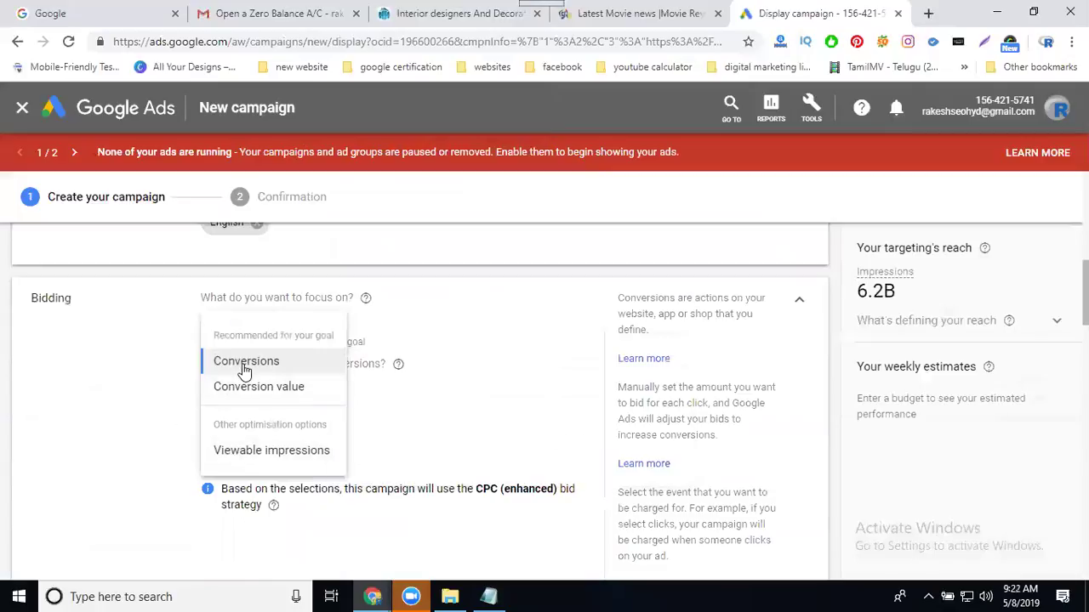
mouse_move(244, 370)
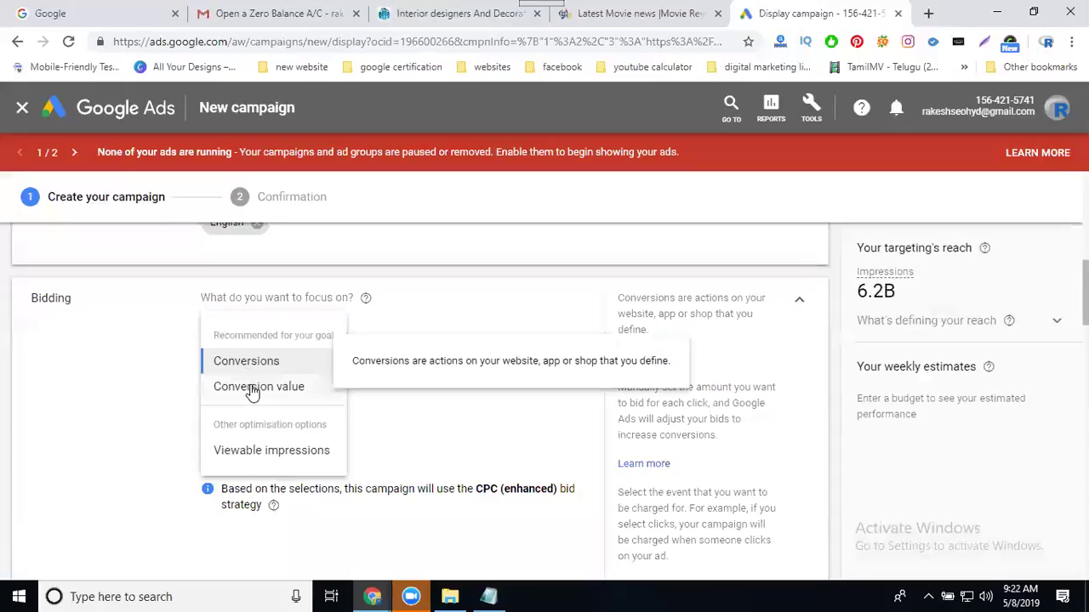
mouse_move(253, 389)
click(247, 362)
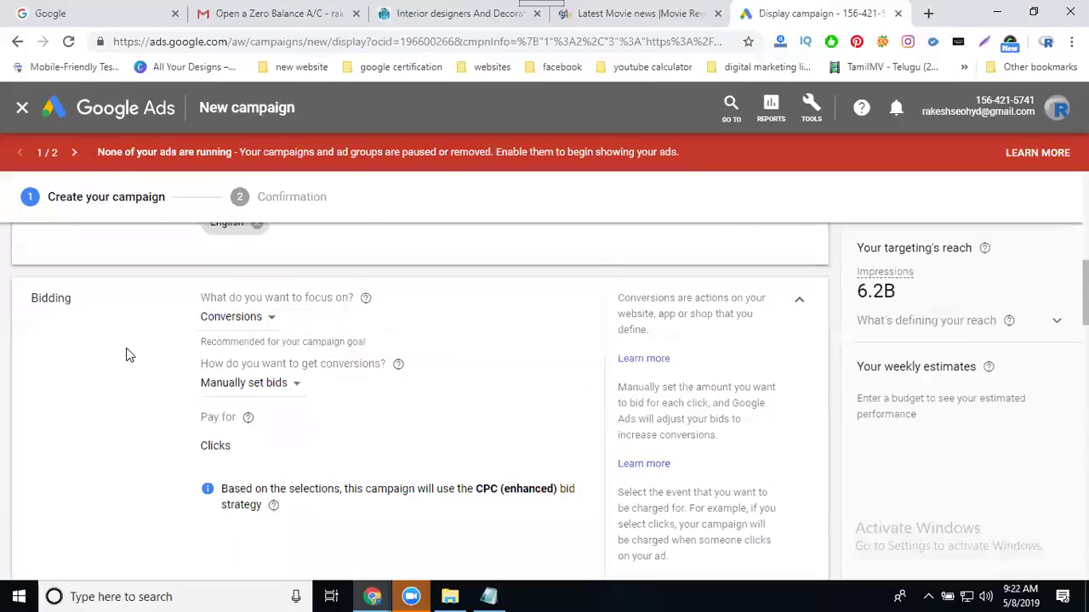
scroll(153, 347, down, 2)
scroll(183, 343, up, 1)
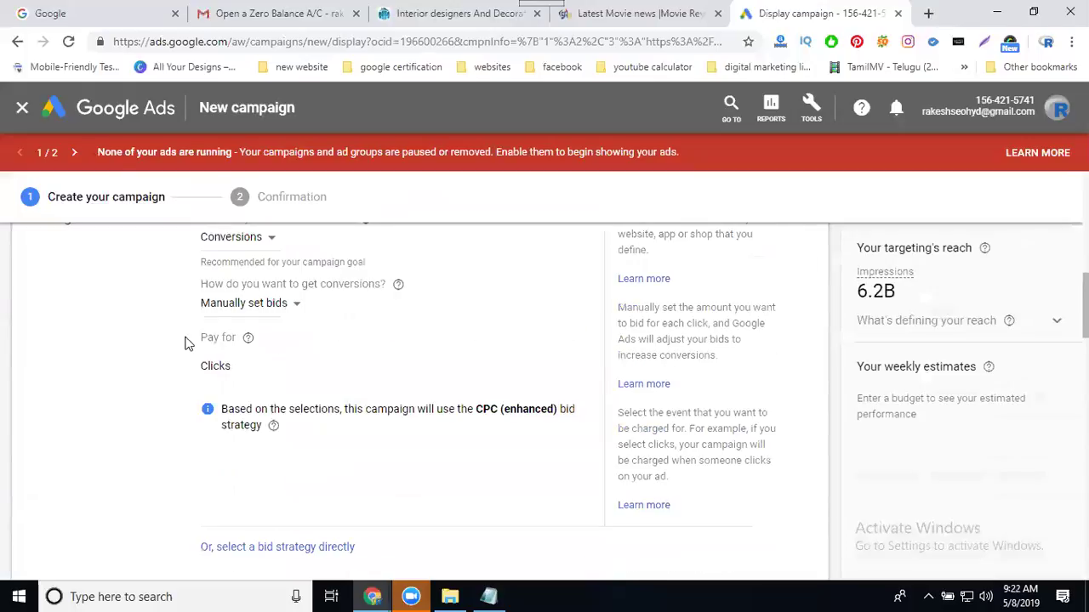
Set the bidding to automatically maximise conversions and check the estimated impressions
click(257, 306)
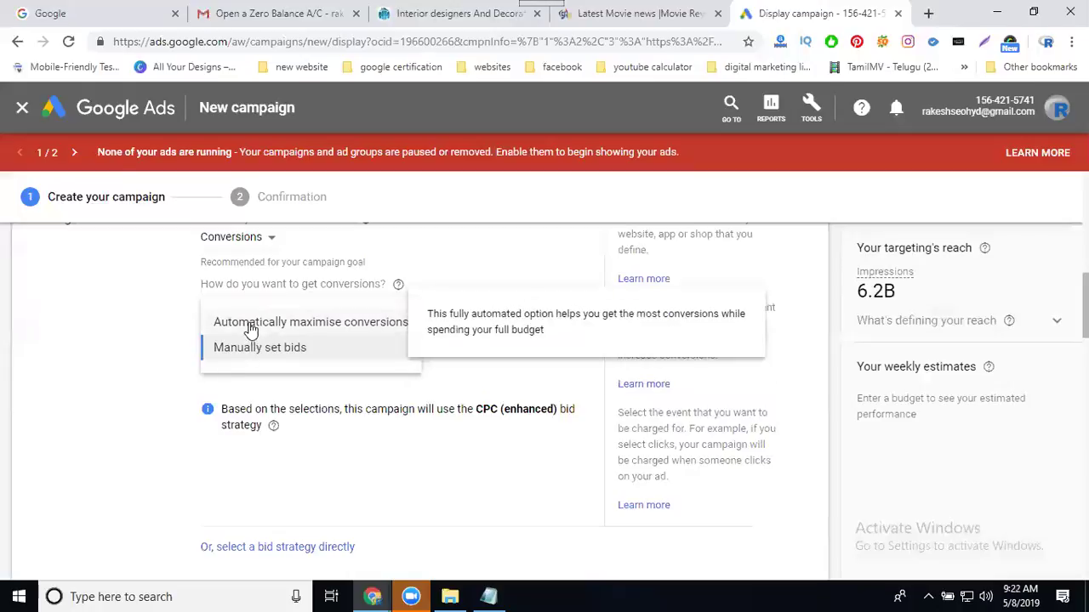
click(251, 324)
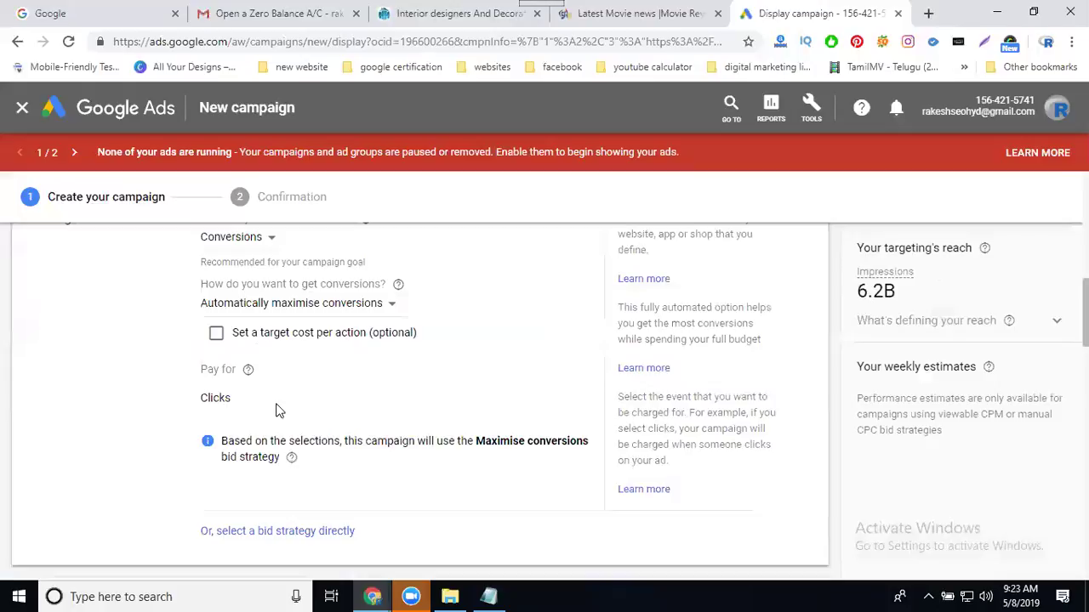
drag(856, 292, 896, 292)
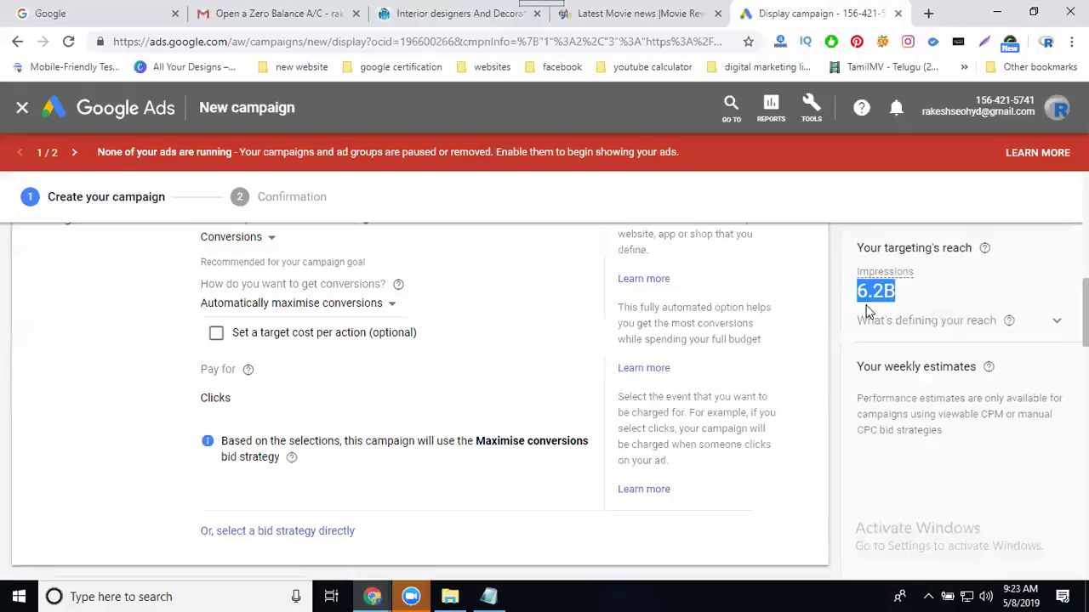
Add the United States as a second targeted location to compare the estimated reach, and remove it again
scroll(459, 358, up, 2)
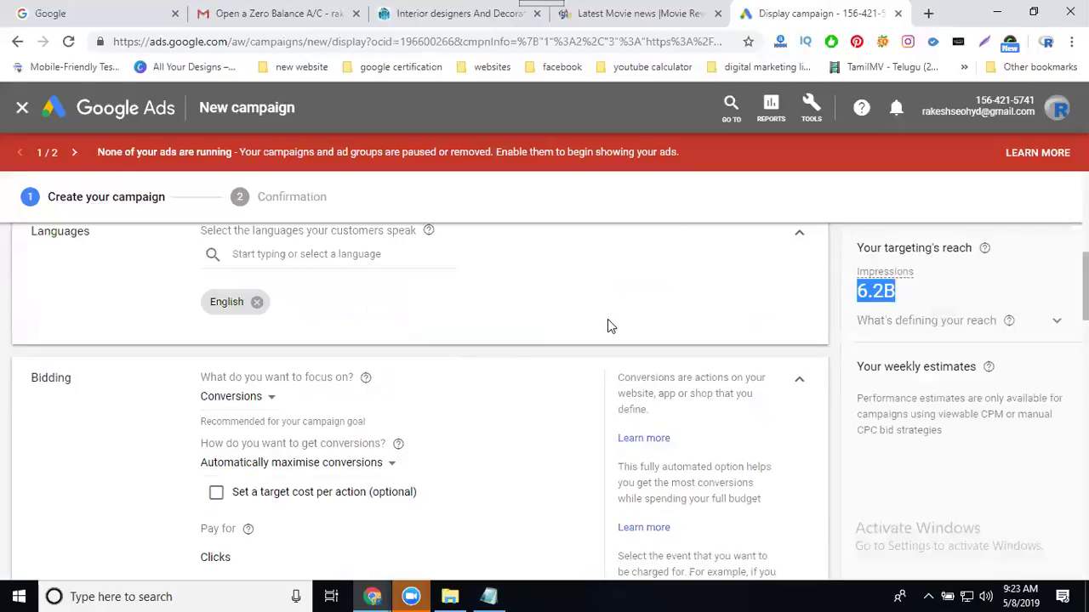
scroll(383, 331, up, 5)
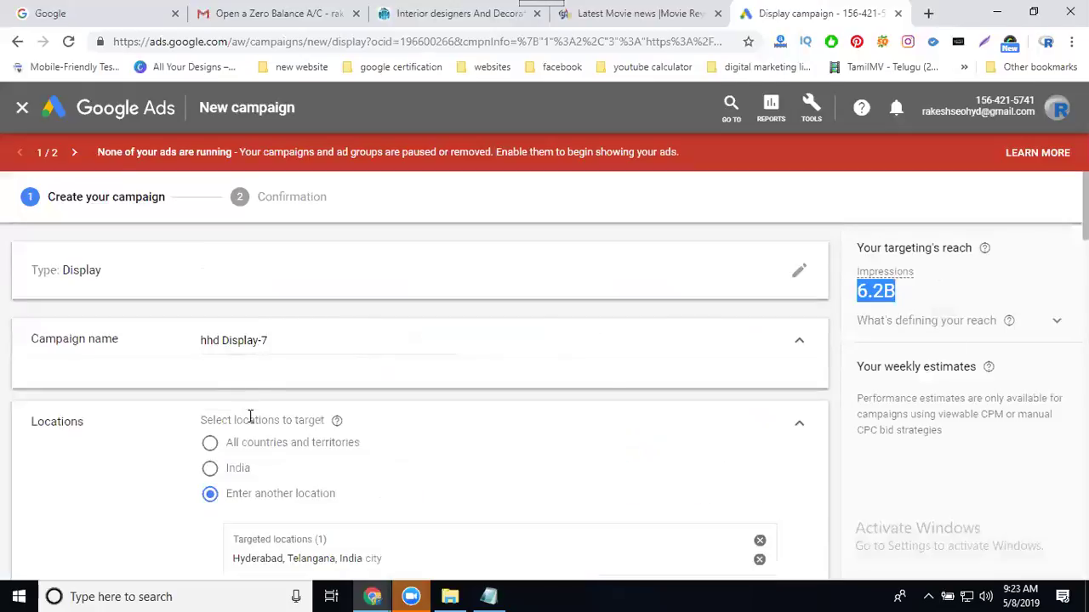
scroll(265, 434, down, 1)
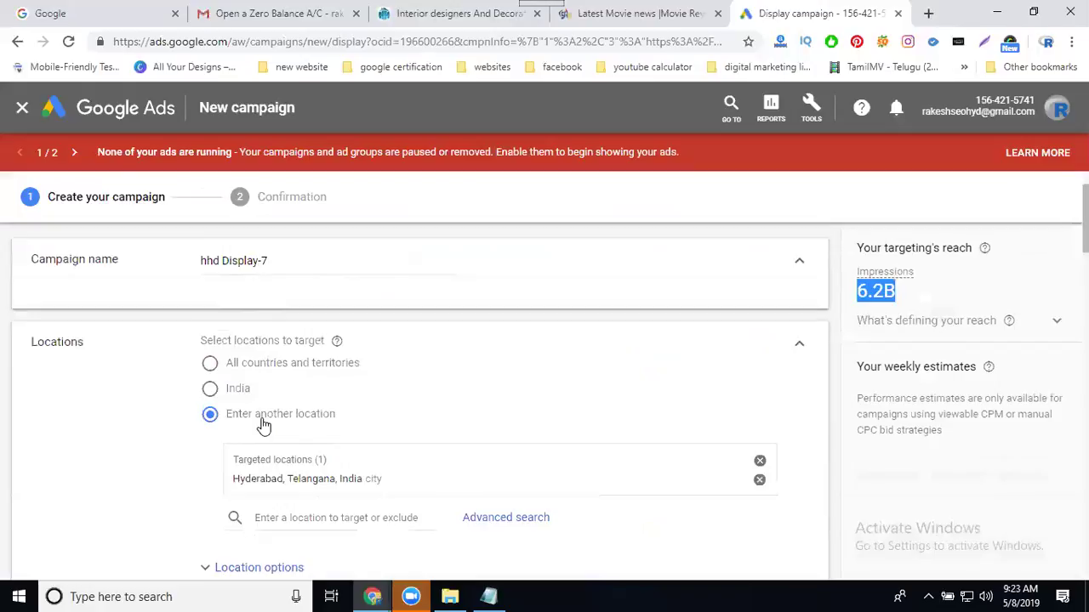
scroll(262, 427, down, 2)
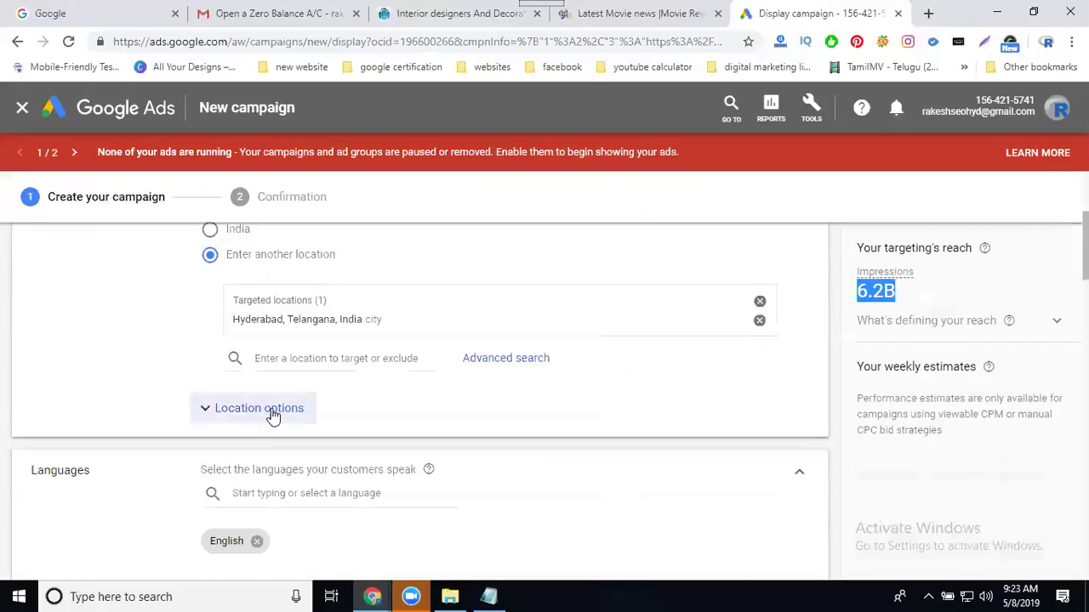
click(297, 358)
text(united)
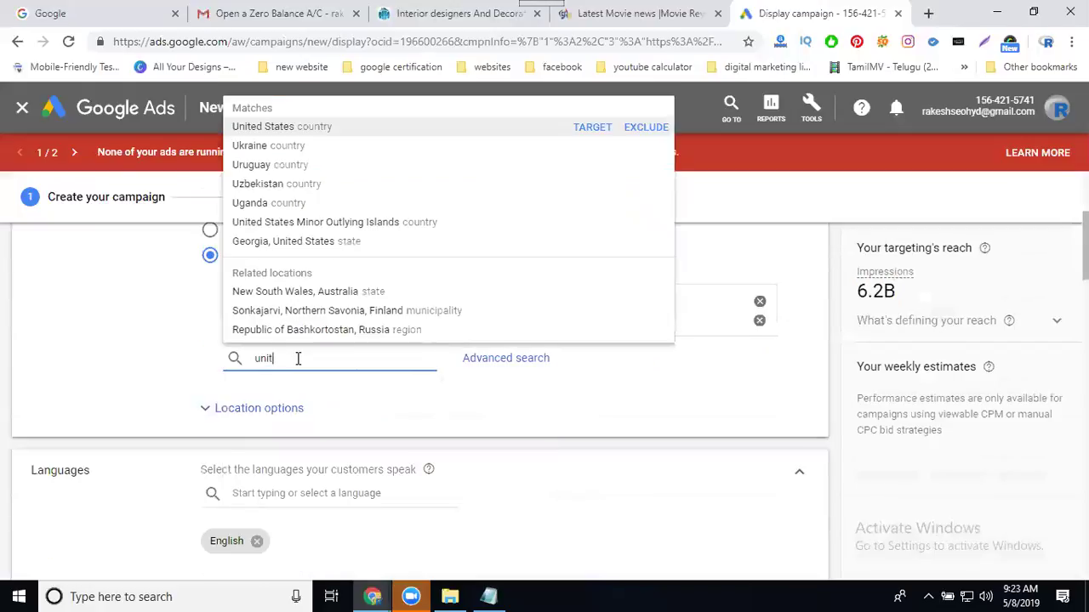
click(304, 127)
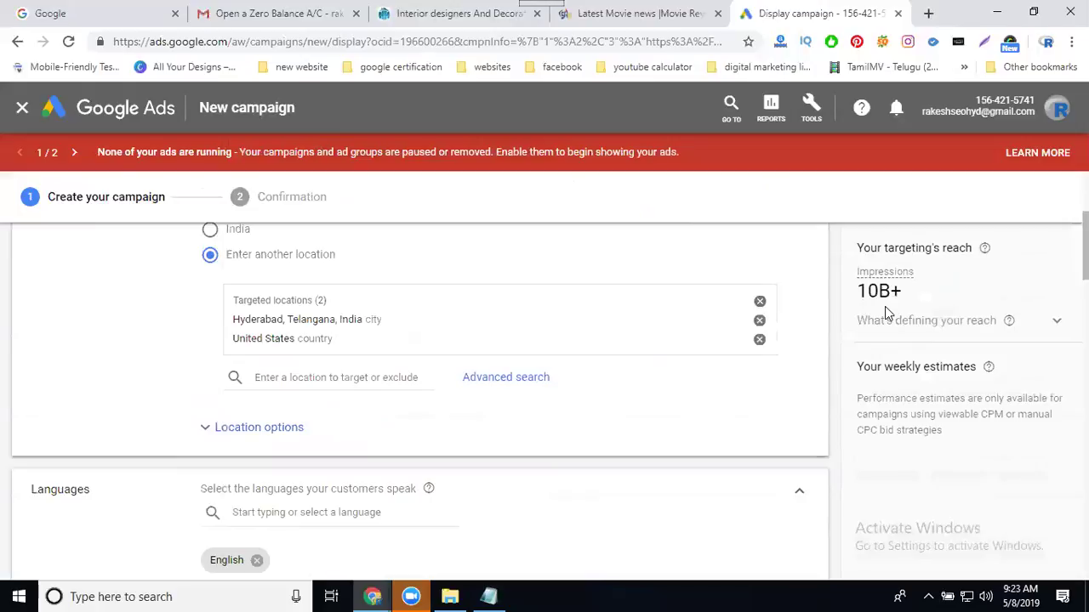
click(759, 340)
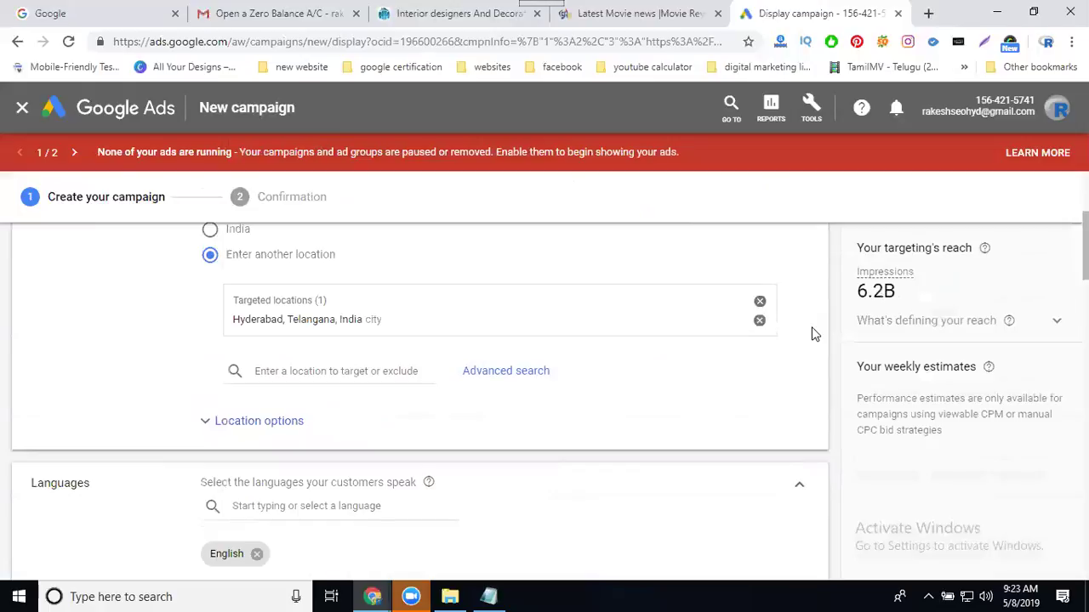
Set the campaign's average daily budget to ₹500
scroll(433, 413, down, 8)
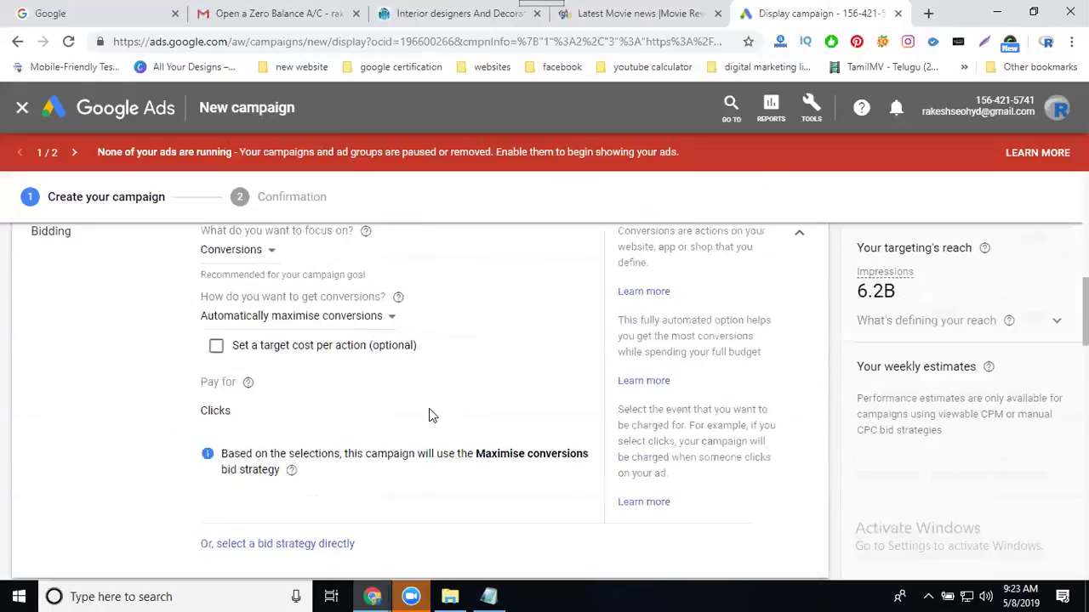
scroll(213, 384, down, 1)
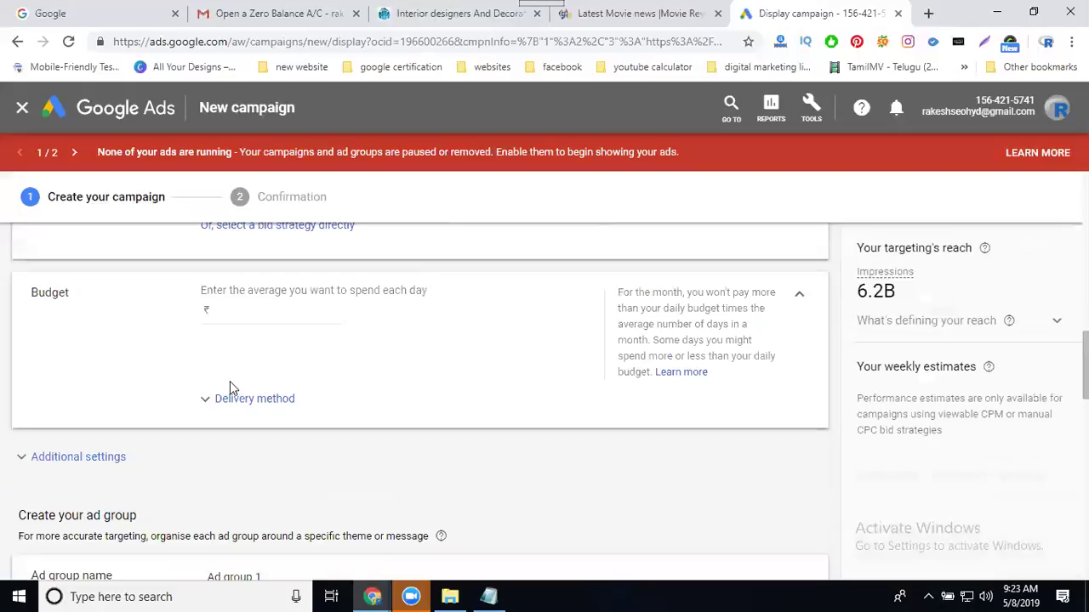
click(241, 309)
text(500)
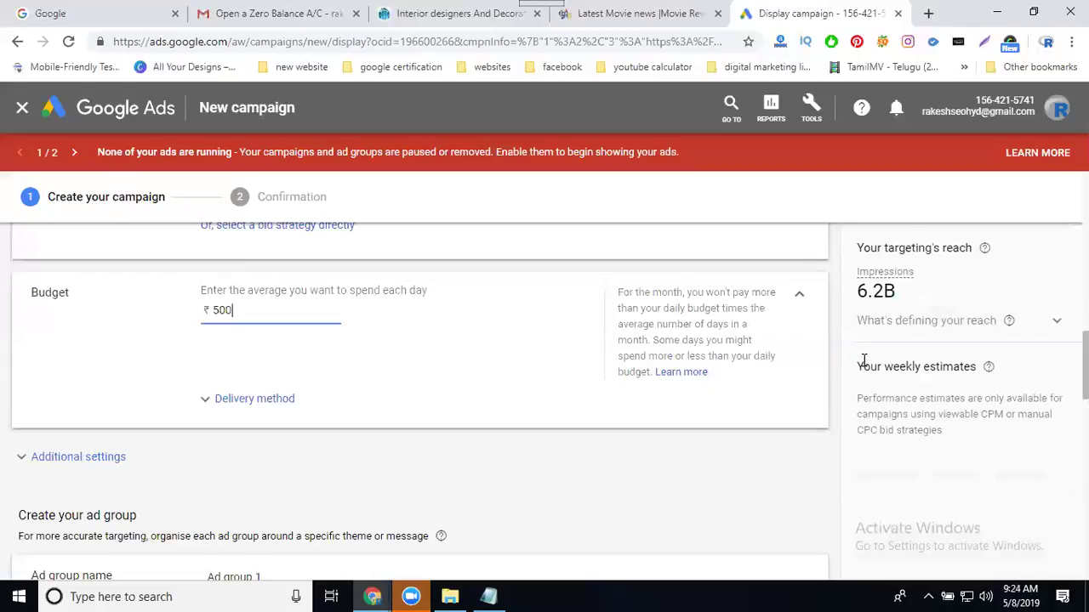
Enter "interior ads" in the ad group name
scroll(406, 381, down, 3)
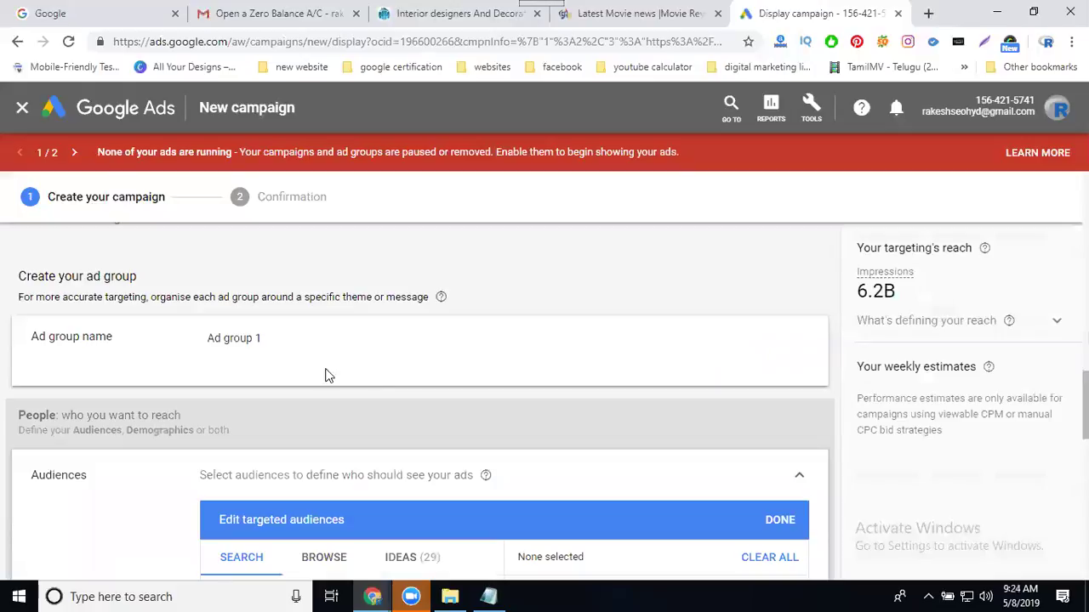
click(248, 340)
text(interior ads)
Search the audiences for "interior design" and target the in-market audiences Interior Design and Interior Design & Decorating Services
scroll(311, 349, down, 4)
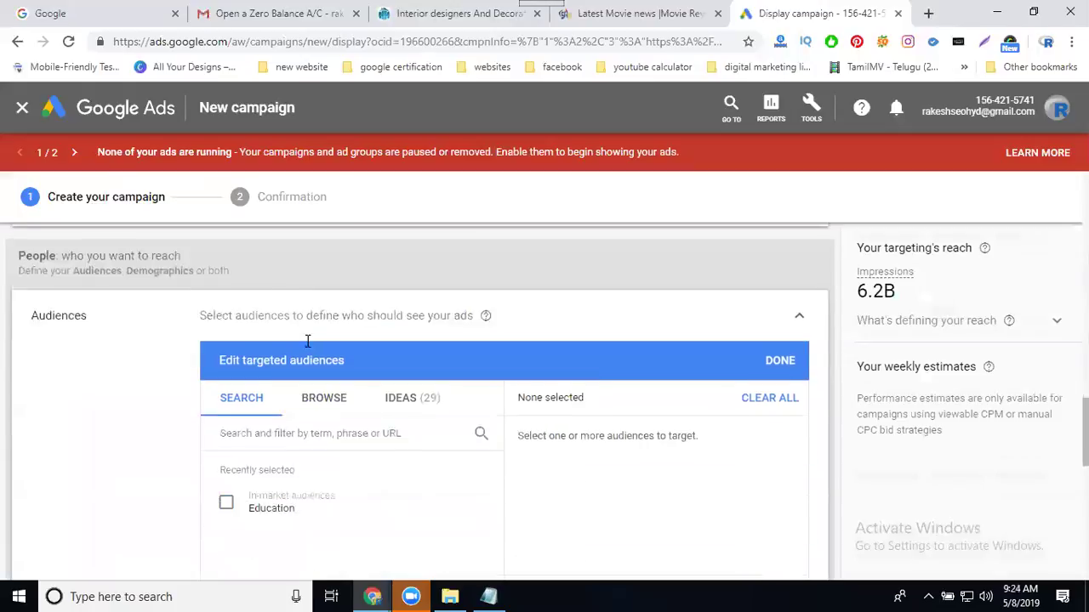
scroll(335, 434, up, 1)
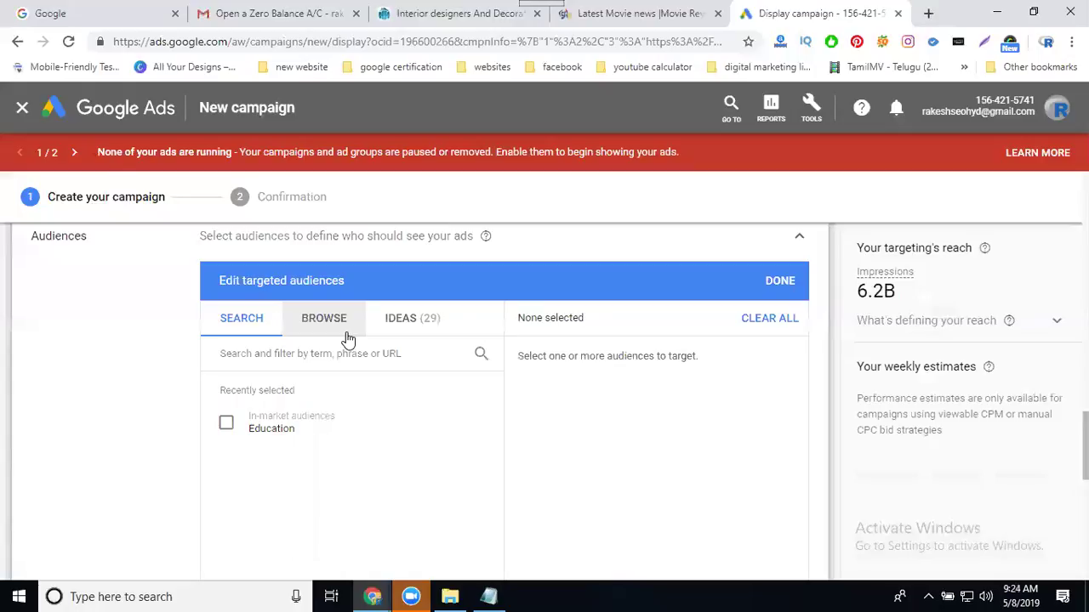
click(289, 358)
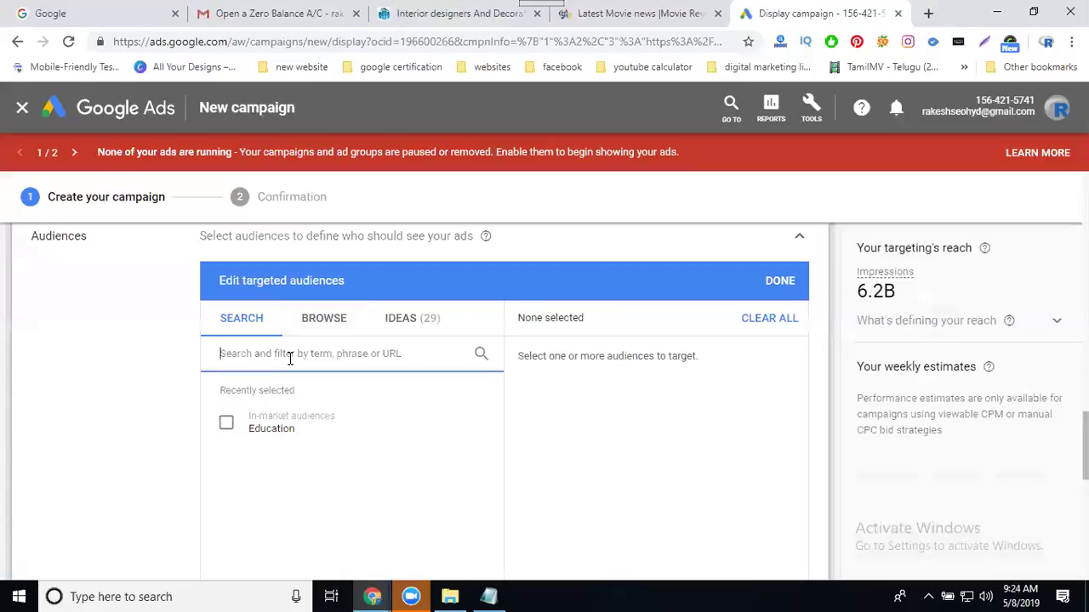
text(interior design)
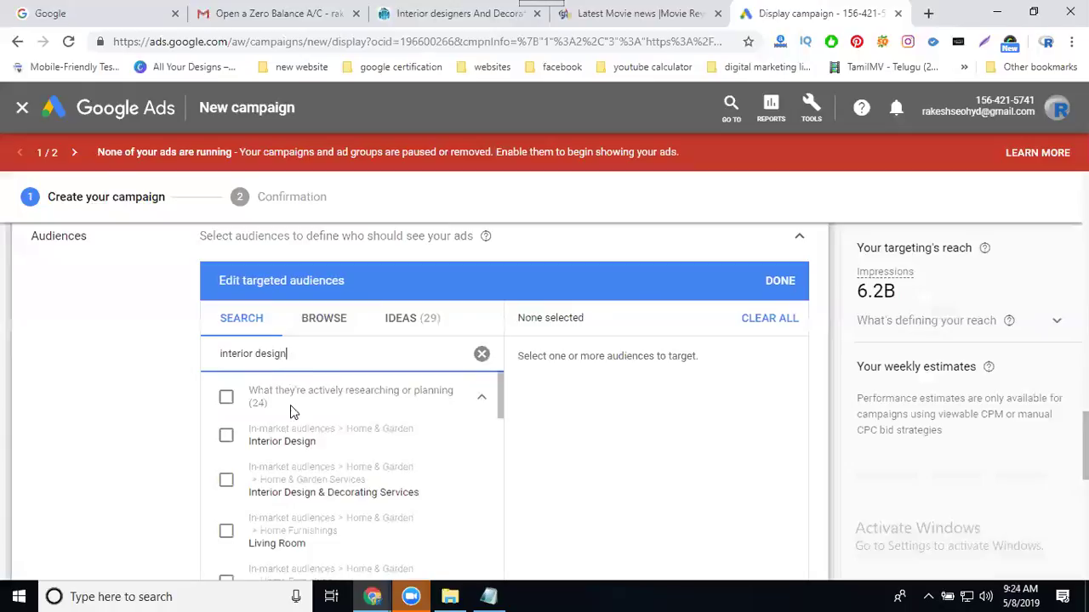
click(226, 438)
click(225, 479)
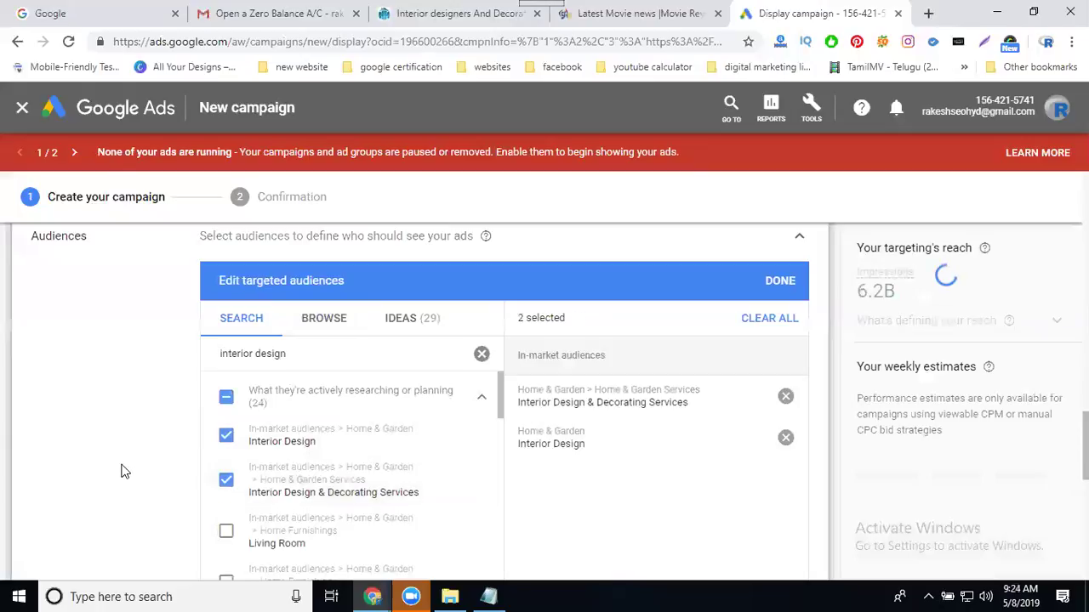
scroll(121, 471, down, 5)
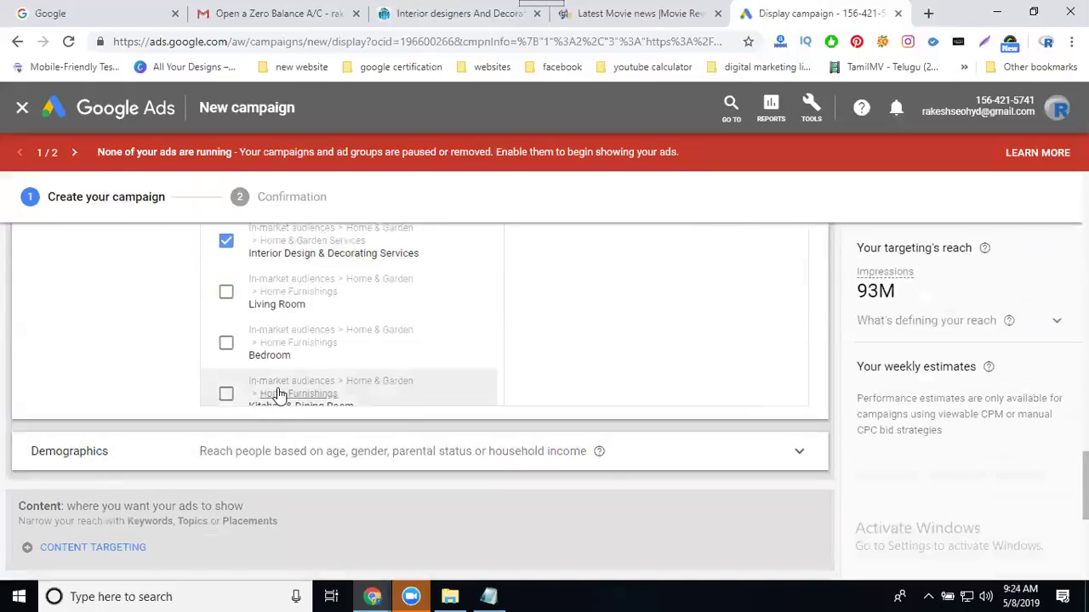
scroll(279, 394, up, 2)
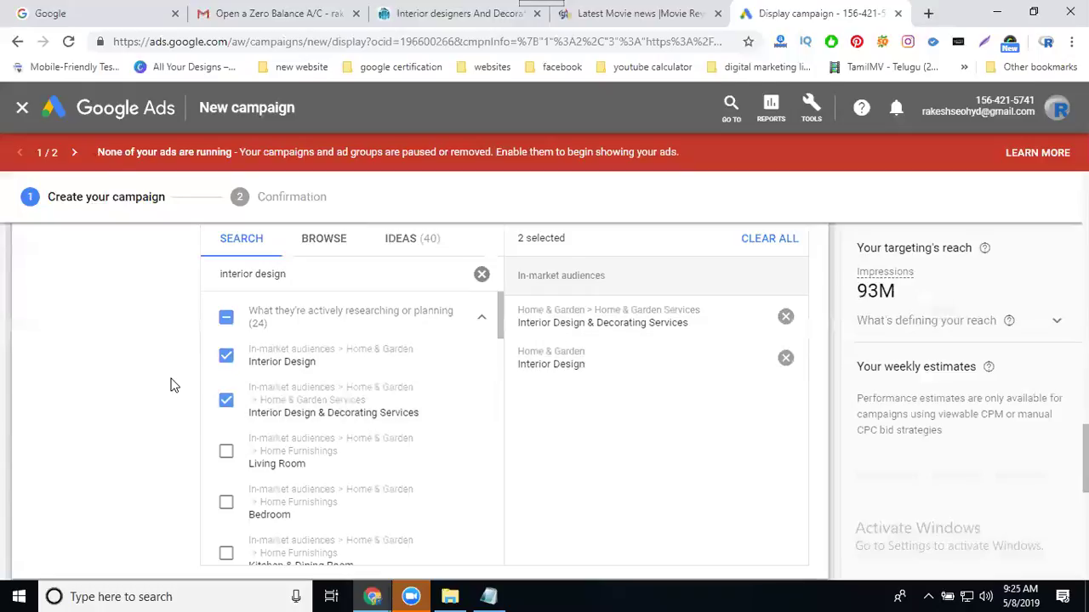
Review the gender, age, parental status and household income demographics, keep all of them targeted, and check the estimated impressions
scroll(171, 386, down, 3)
scroll(175, 376, down, 3)
scroll(489, 341, up, 2)
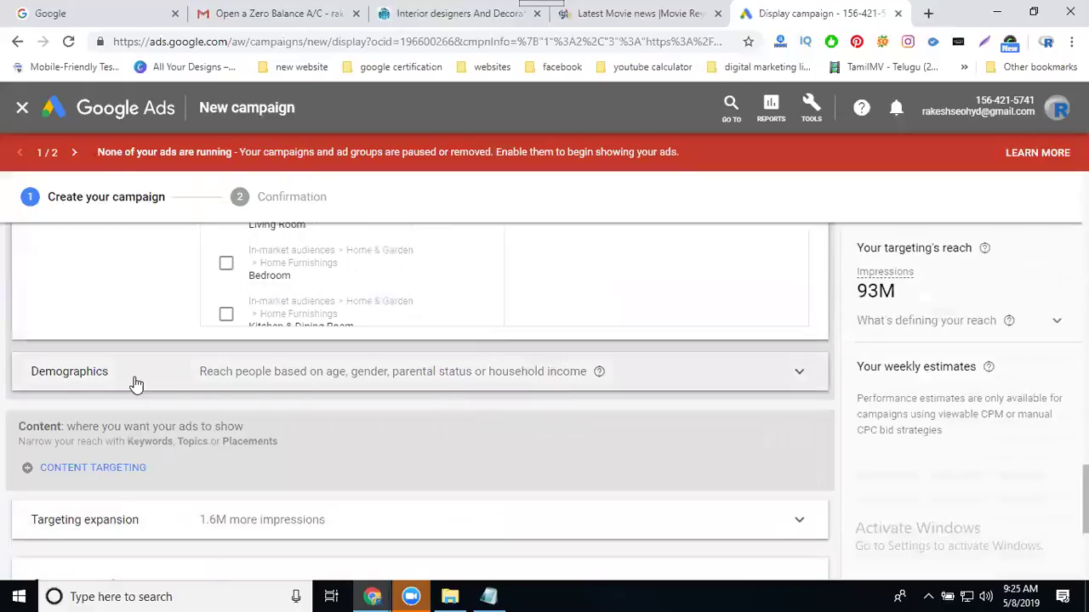
click(799, 372)
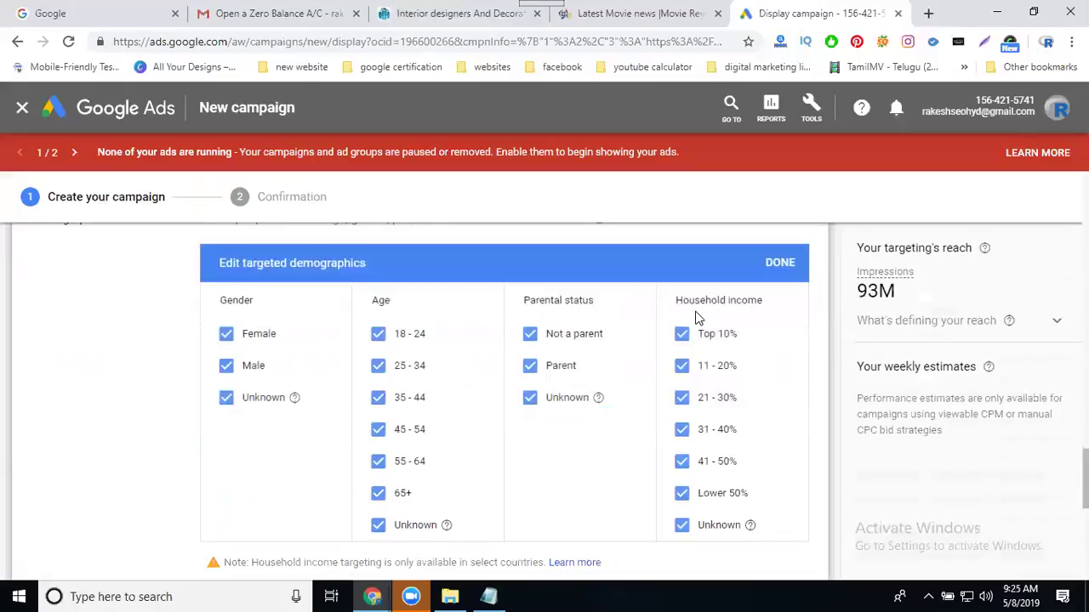
click(779, 270)
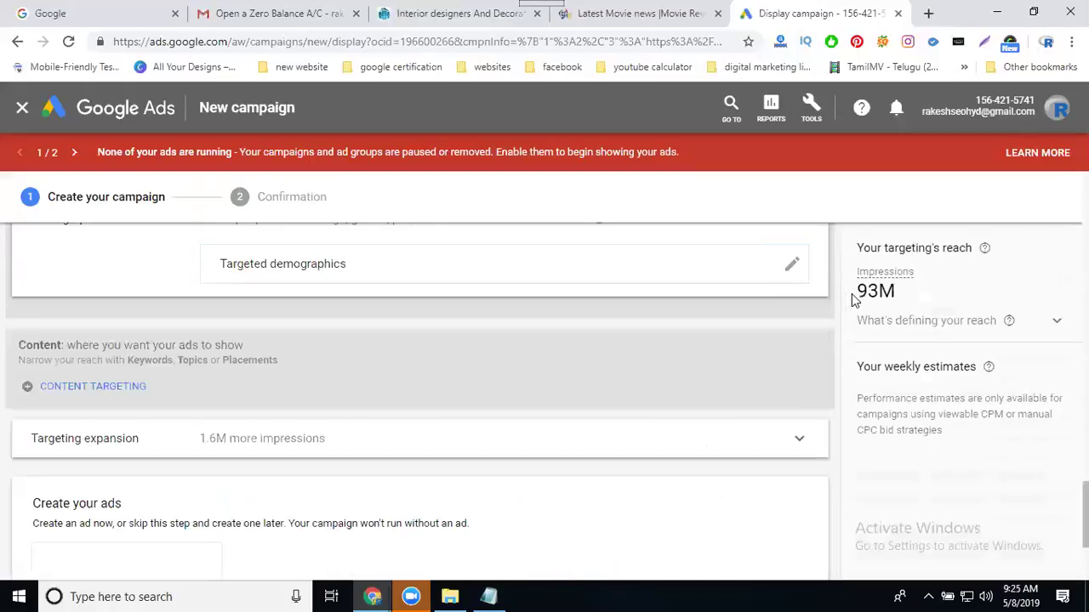
drag(854, 294, 900, 294)
Finish editing the targeted audiences with the two interior design audiences selected
scroll(485, 377, up, 3)
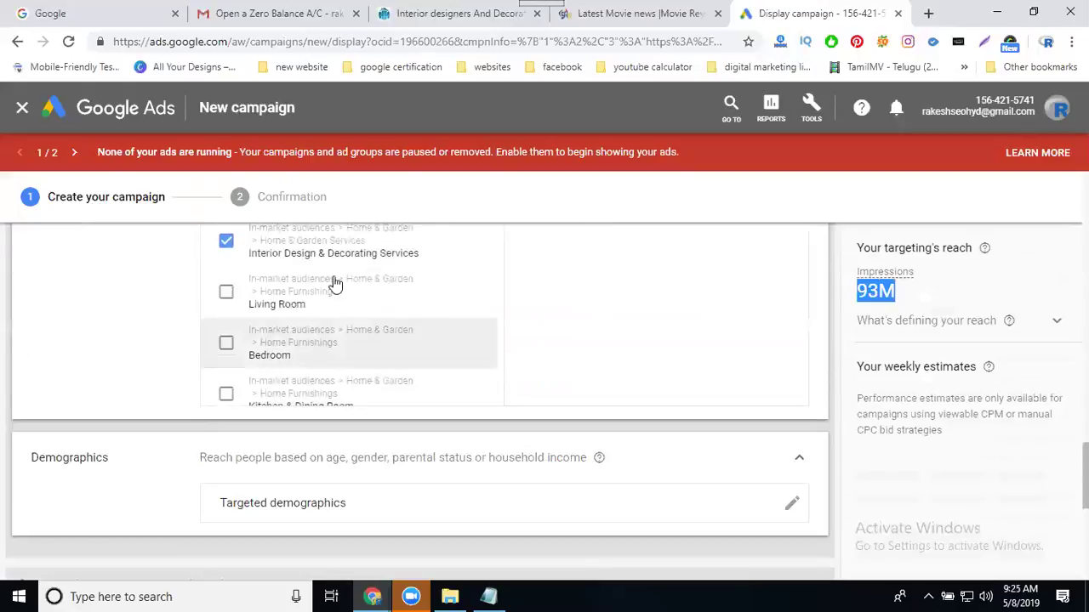
scroll(335, 283, up, 2)
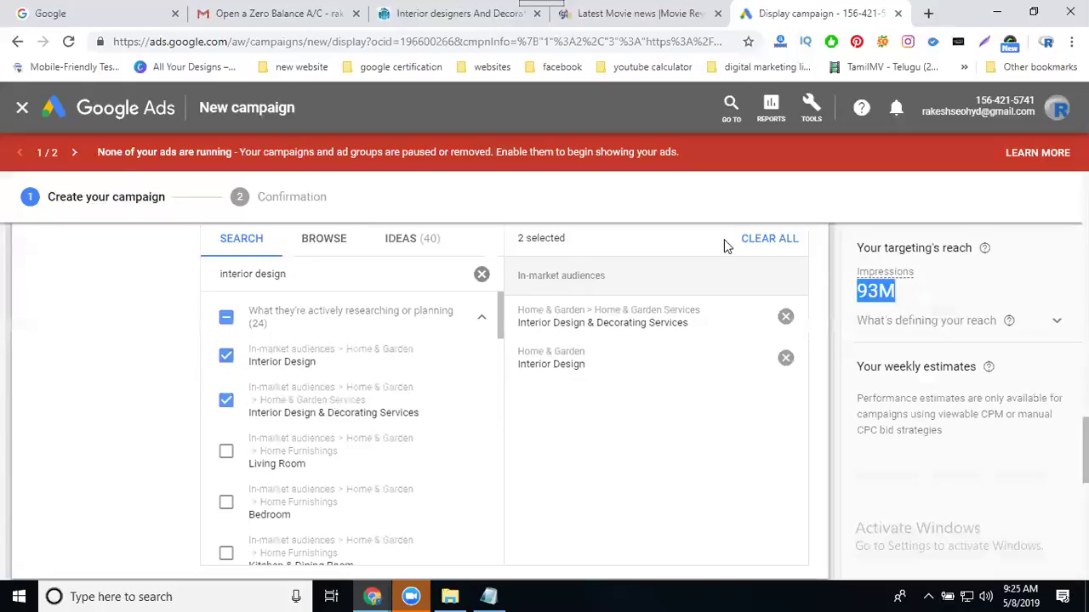
scroll(822, 286, up, 2)
click(782, 361)
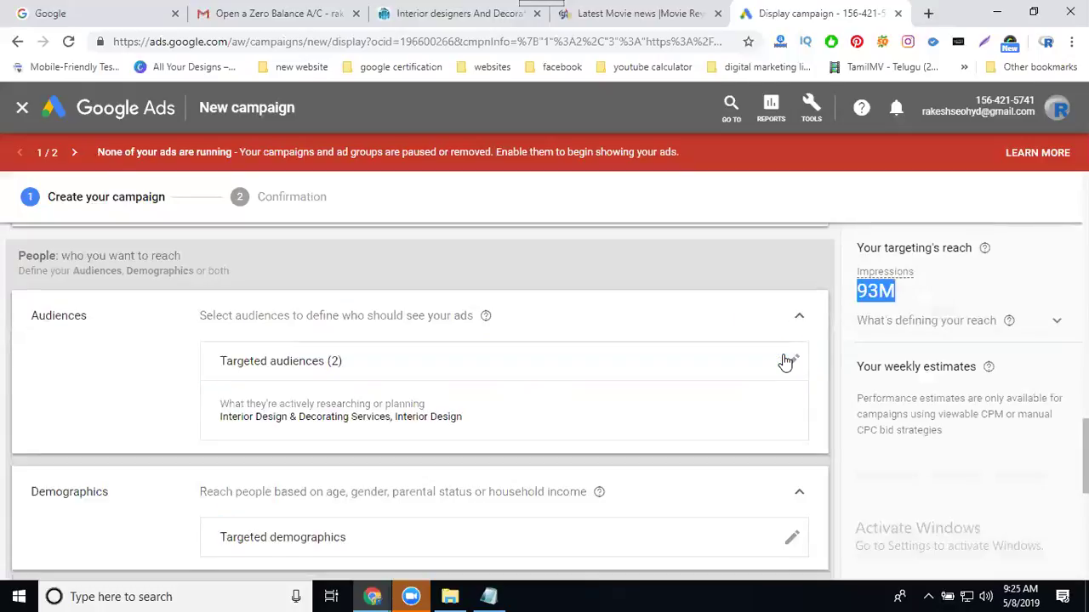
Review the remaining content targeting and ad sections, and examine the targeting expansion setting, keeping its current level
scroll(68, 381, down, 4)
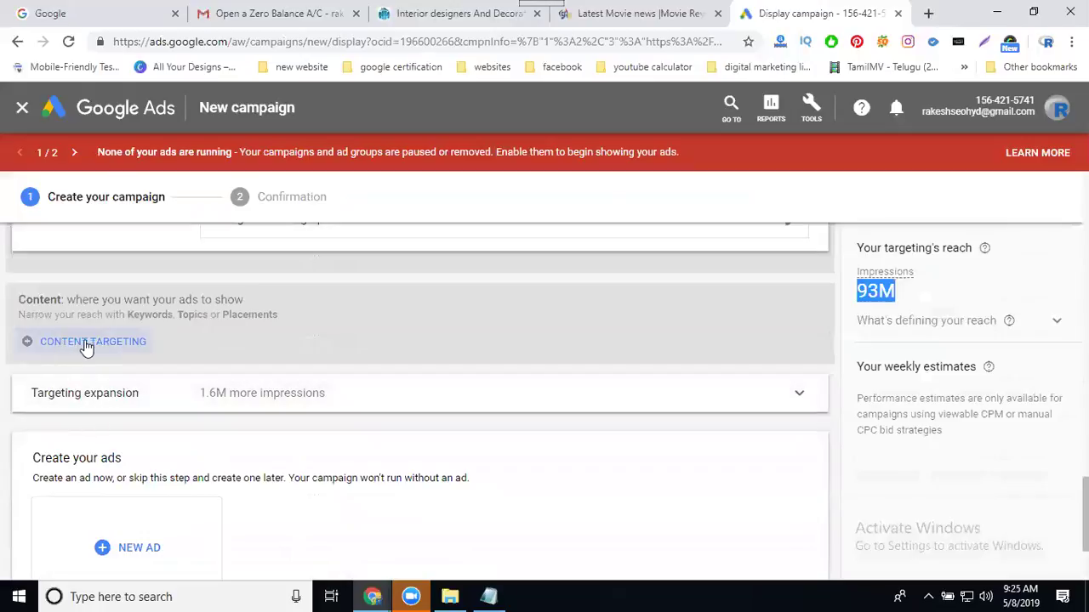
scroll(85, 409, down, 2)
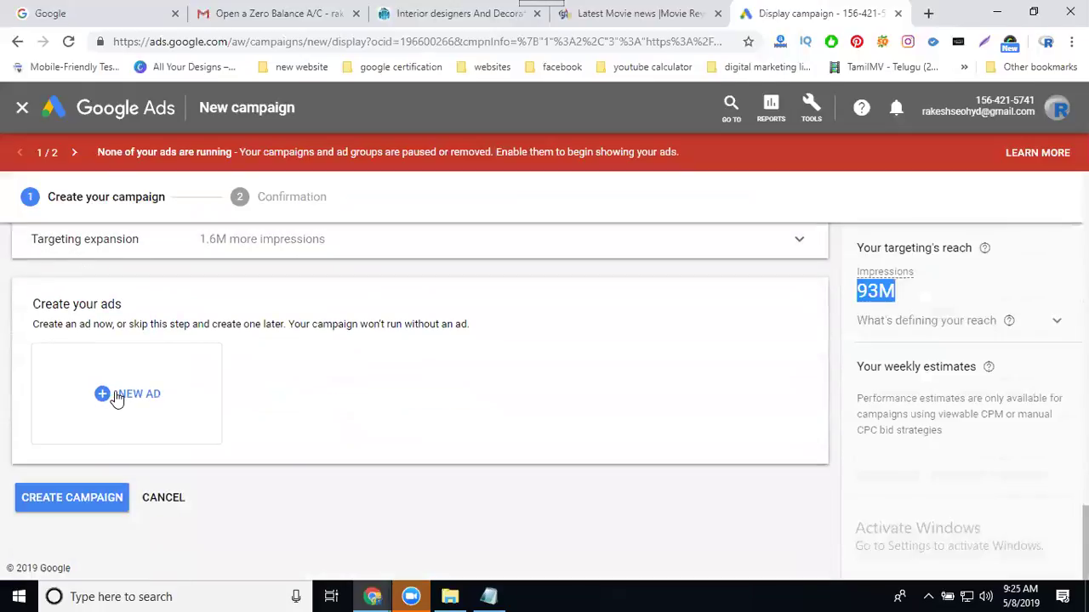
scroll(128, 391, up, 1)
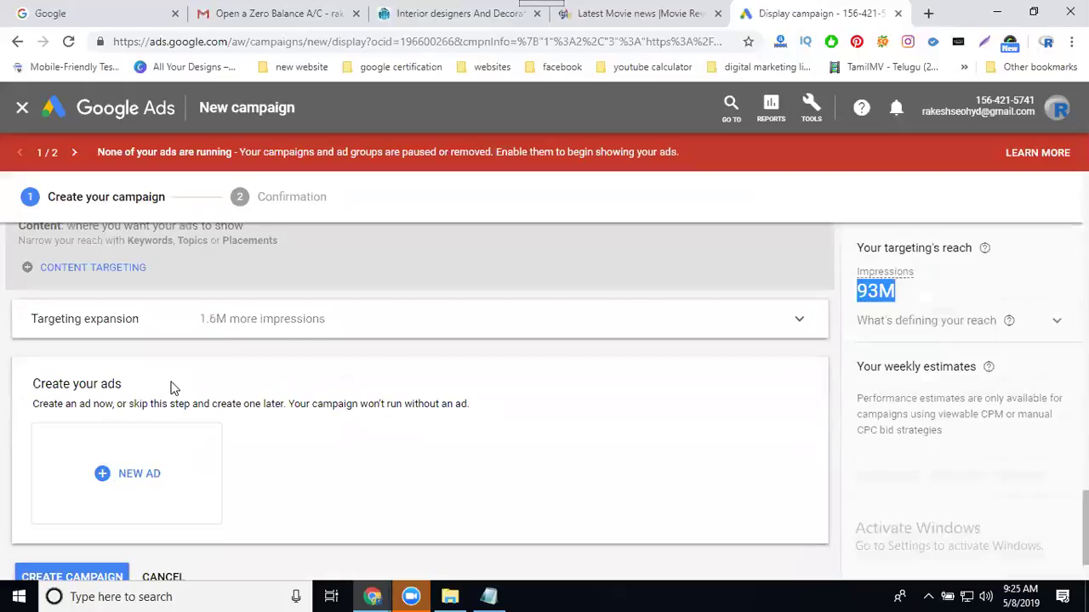
click(238, 330)
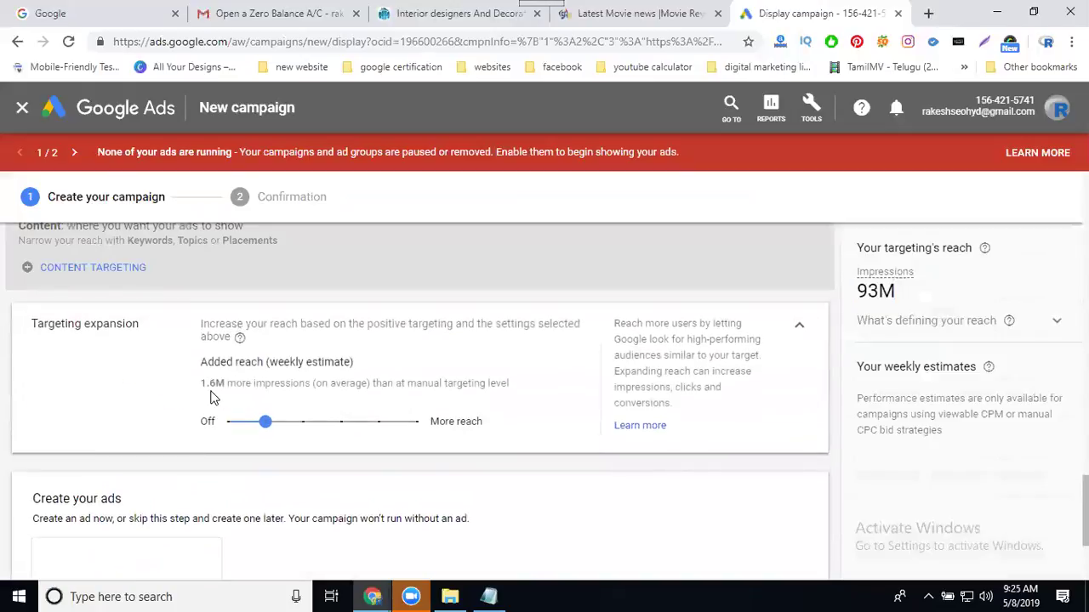
mouse_move(265, 422)
mouse_down()
mouse_move(385, 430)
mouse_move(268, 434)
mouse_up()
click(264, 426)
Start a new responsive display ad for the campaign
scroll(24, 408, down, 3)
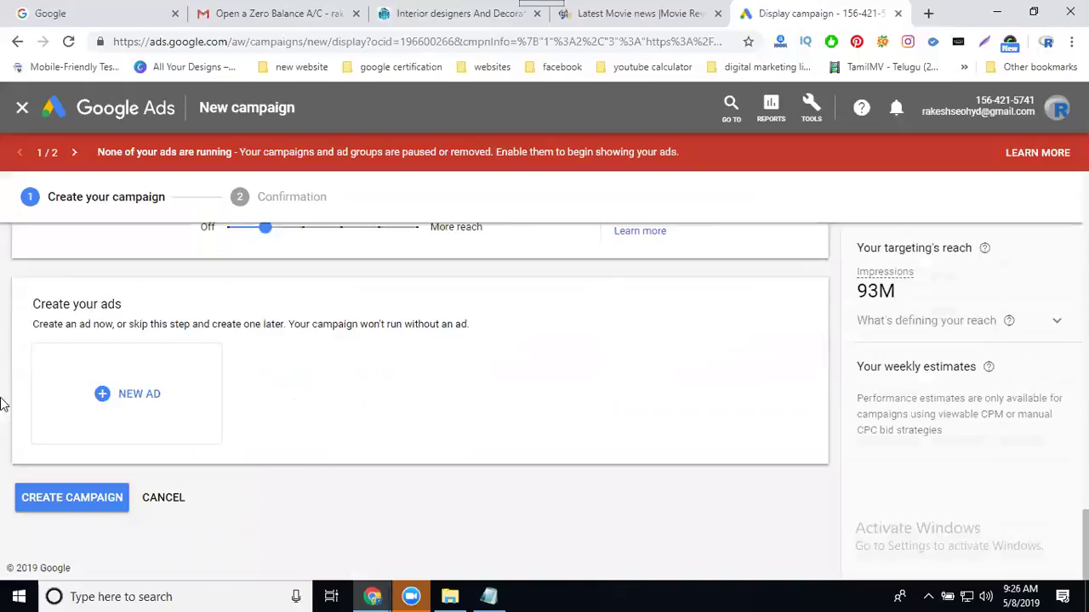
click(84, 411)
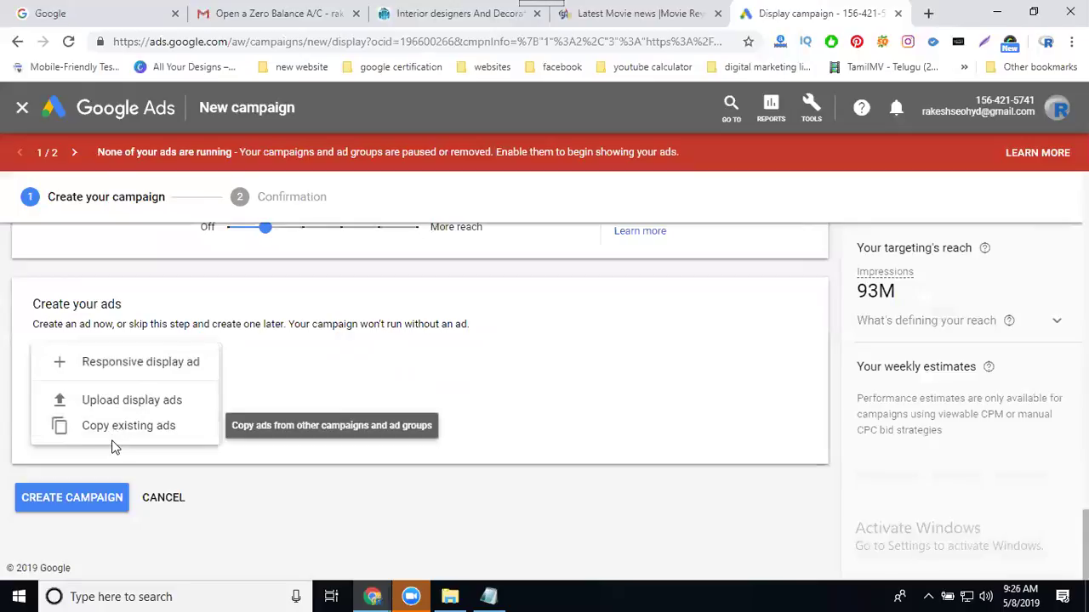
click(113, 375)
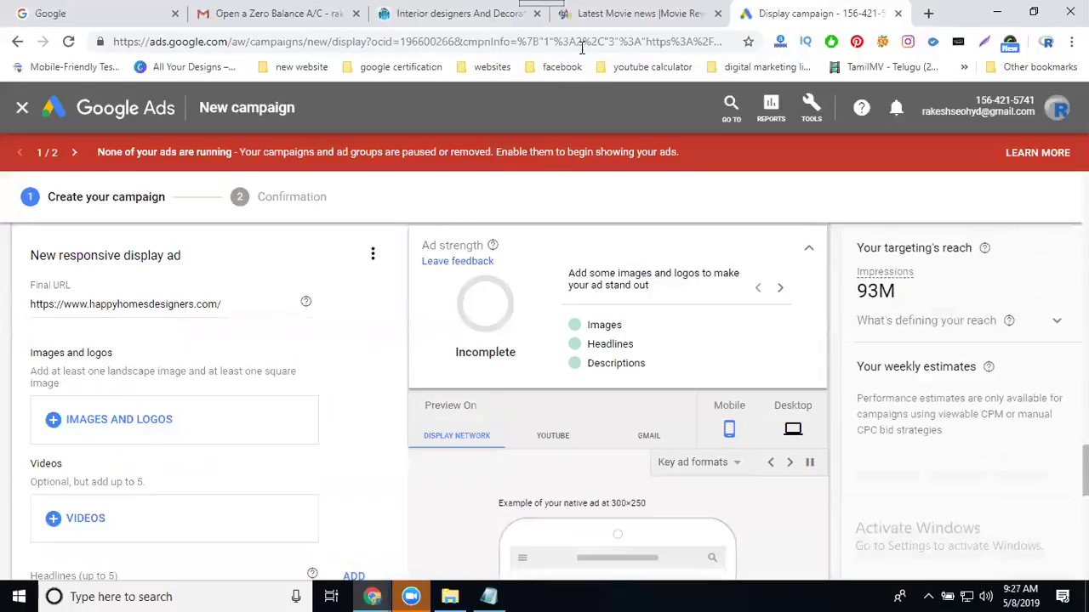
Switch to the South Reel News website, reload its home page and examine the banner ads placed around the content
click(600, 17)
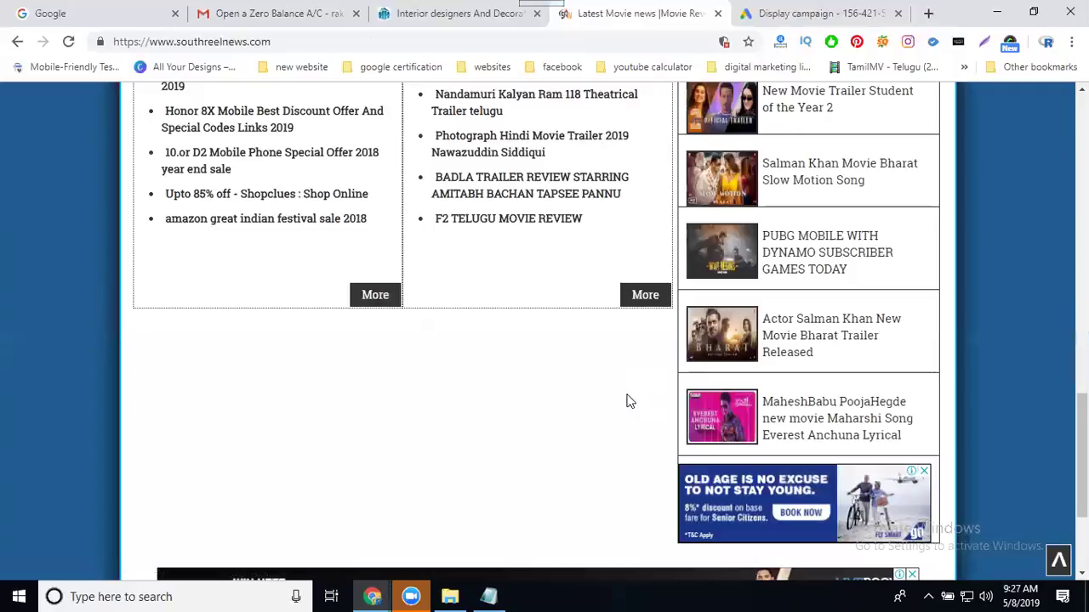
scroll(585, 425, down, 3)
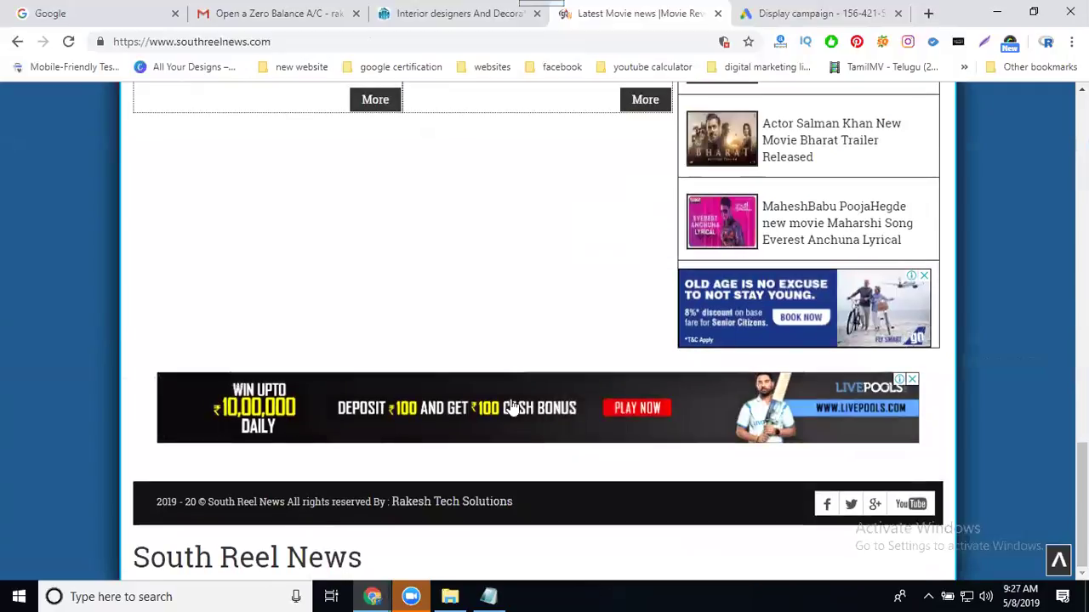
key(F5)
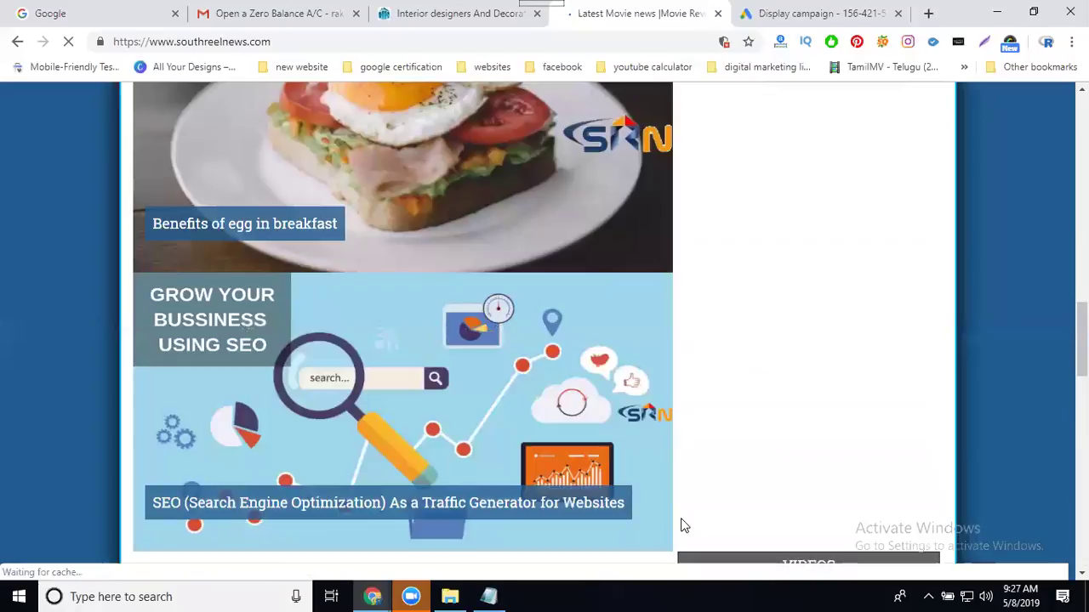
scroll(681, 525, down, 10)
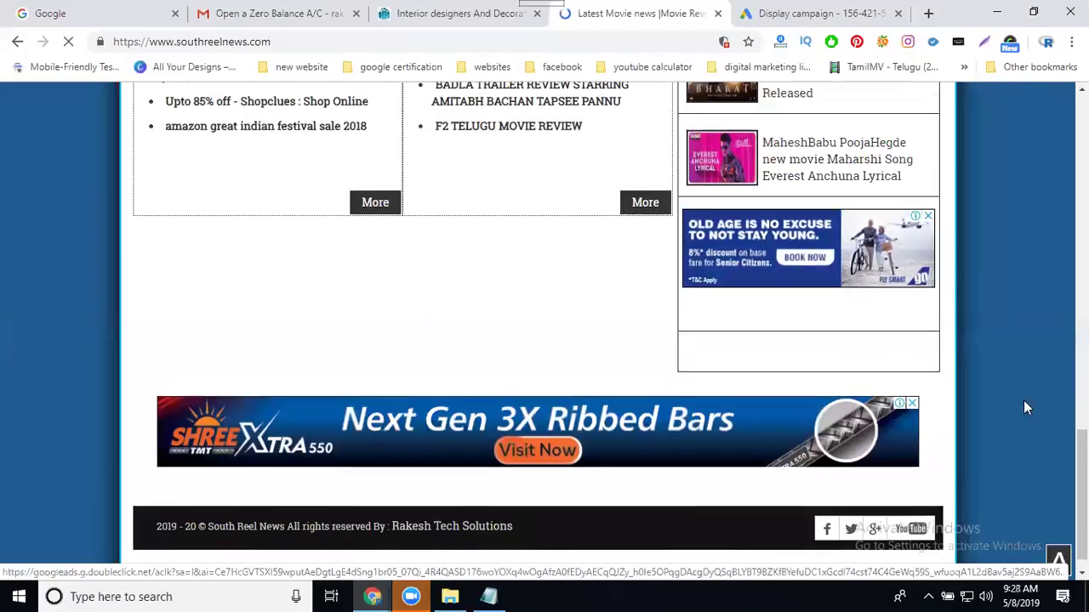
scroll(1027, 455, up, 15)
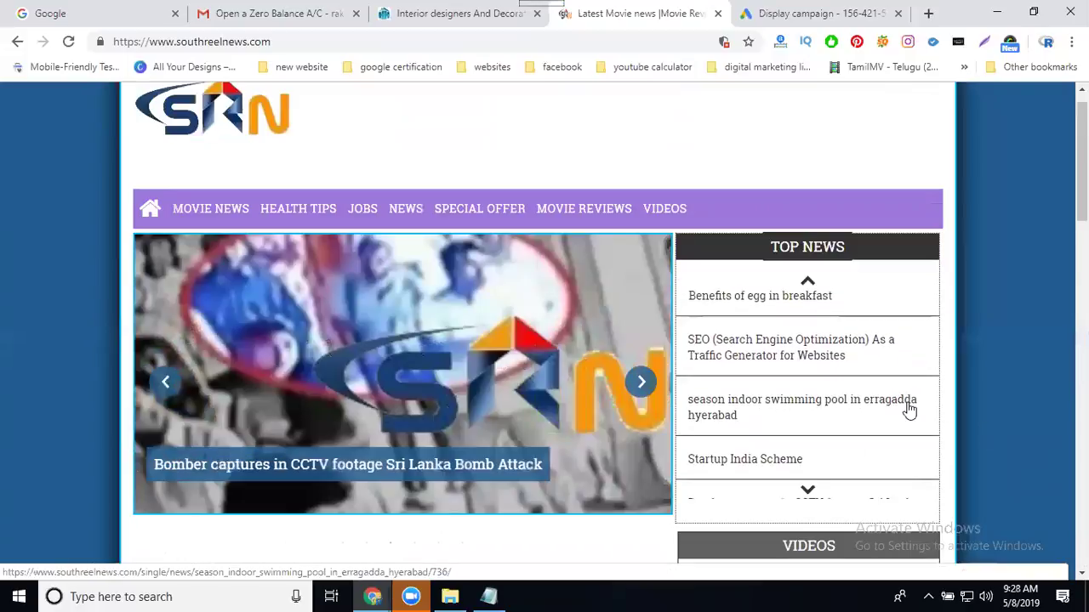
scroll(630, 441, down, 1)
scroll(627, 442, down, 2)
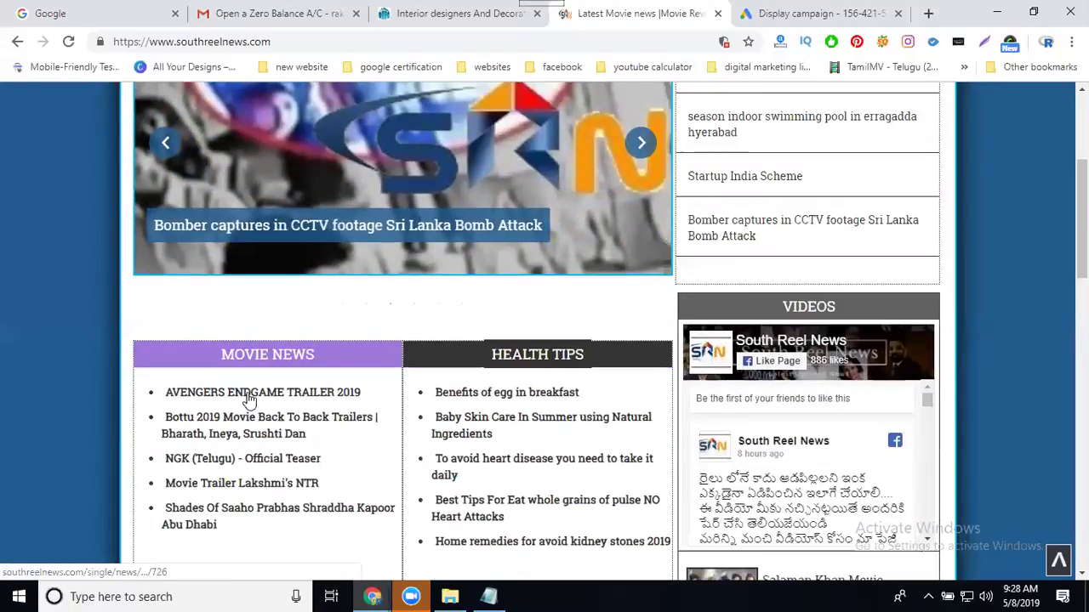
Open the Avengers Endgame Trailer 2019 article and examine where display ads appear across the whole page
click(249, 397)
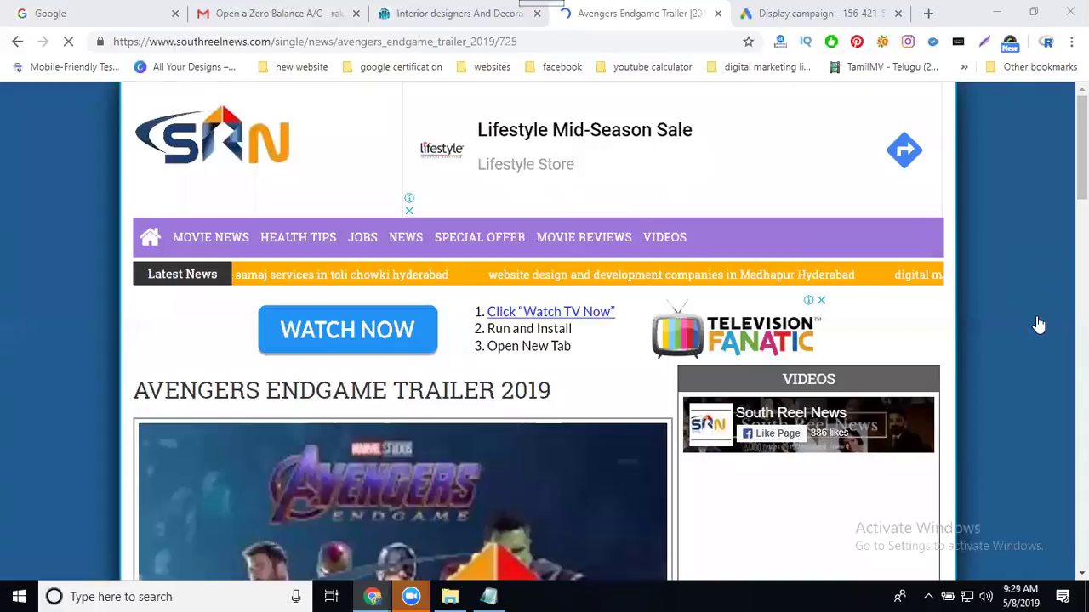
scroll(1038, 324, down, 5)
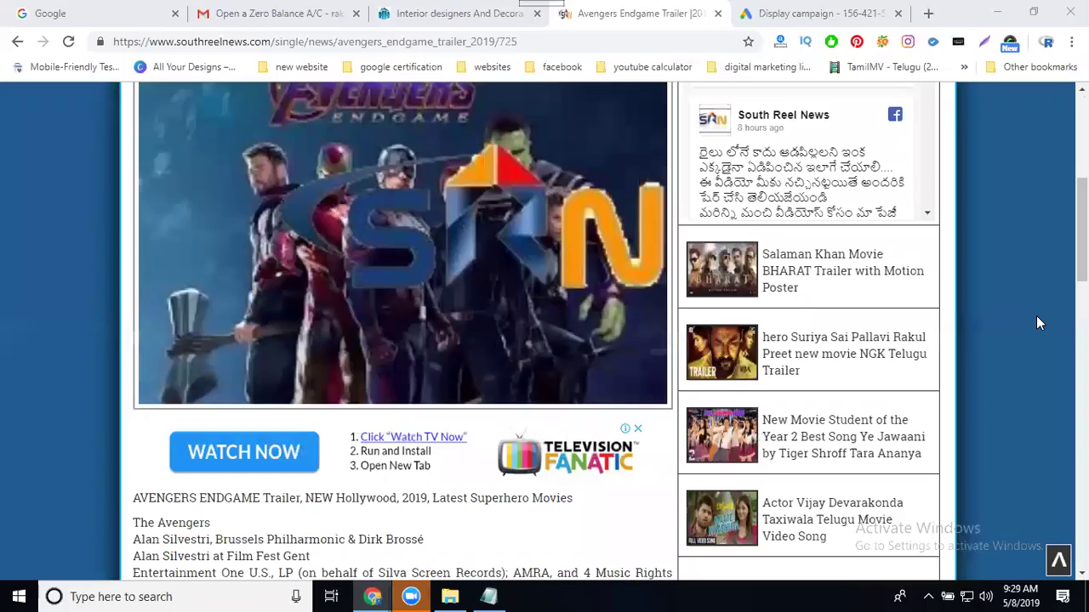
scroll(1036, 321, down, 10)
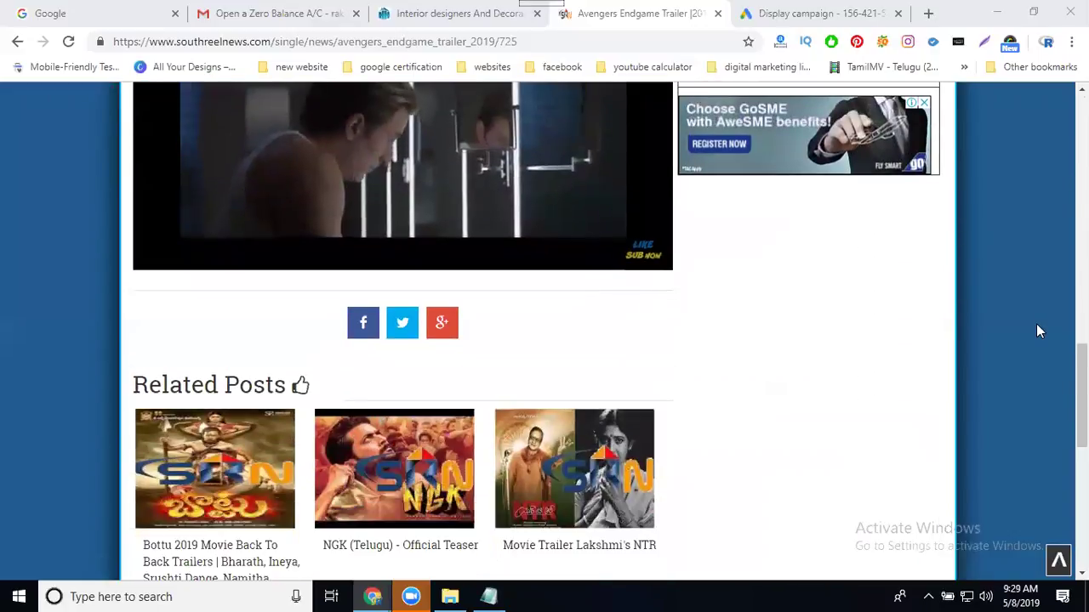
scroll(963, 312, down, 2)
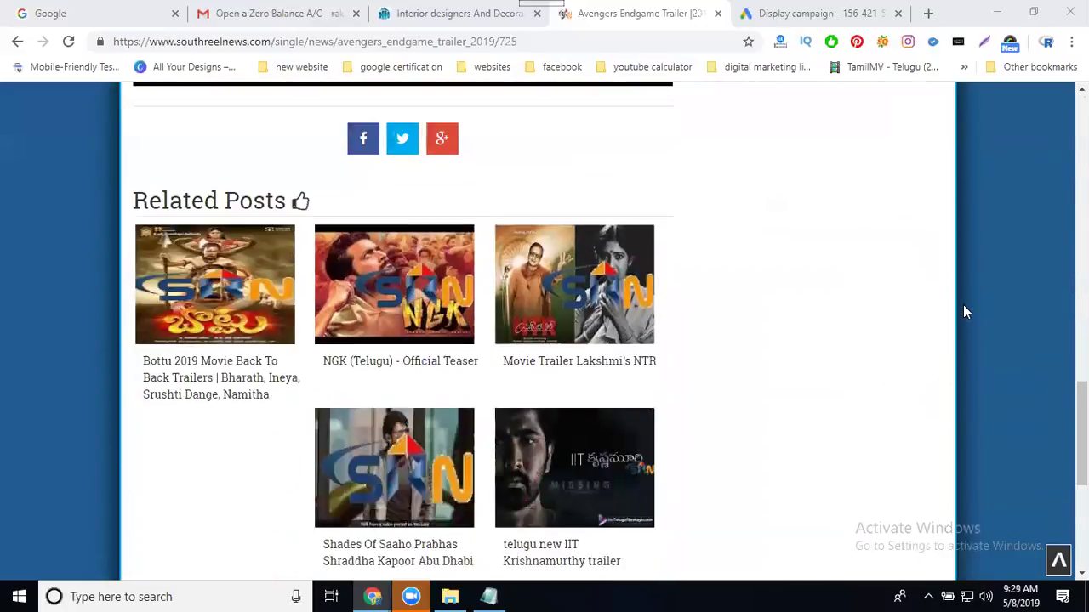
scroll(964, 311, down, 5)
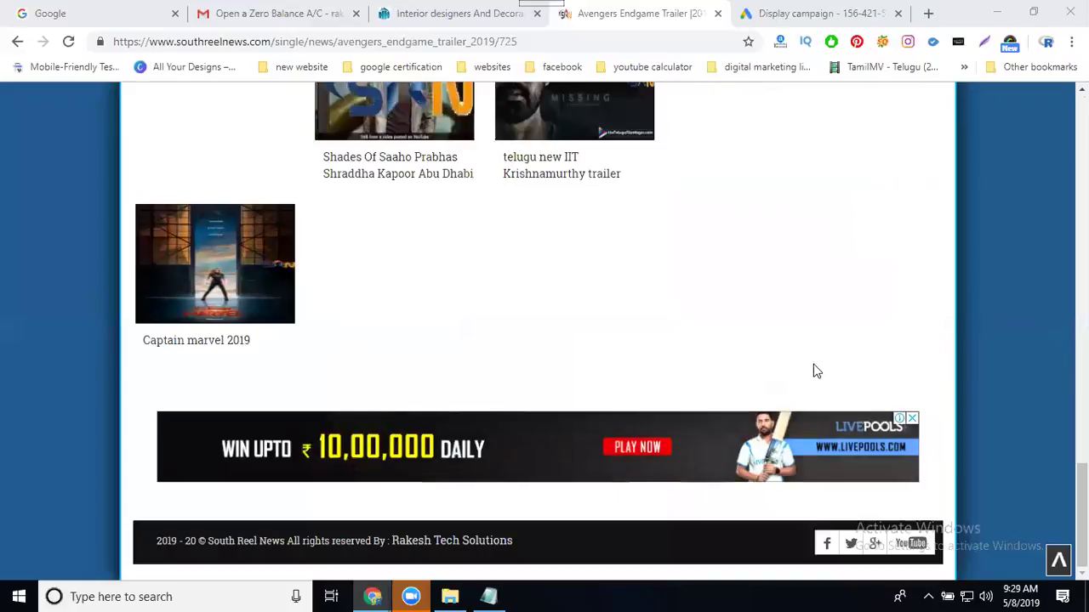
scroll(933, 332, up, 13)
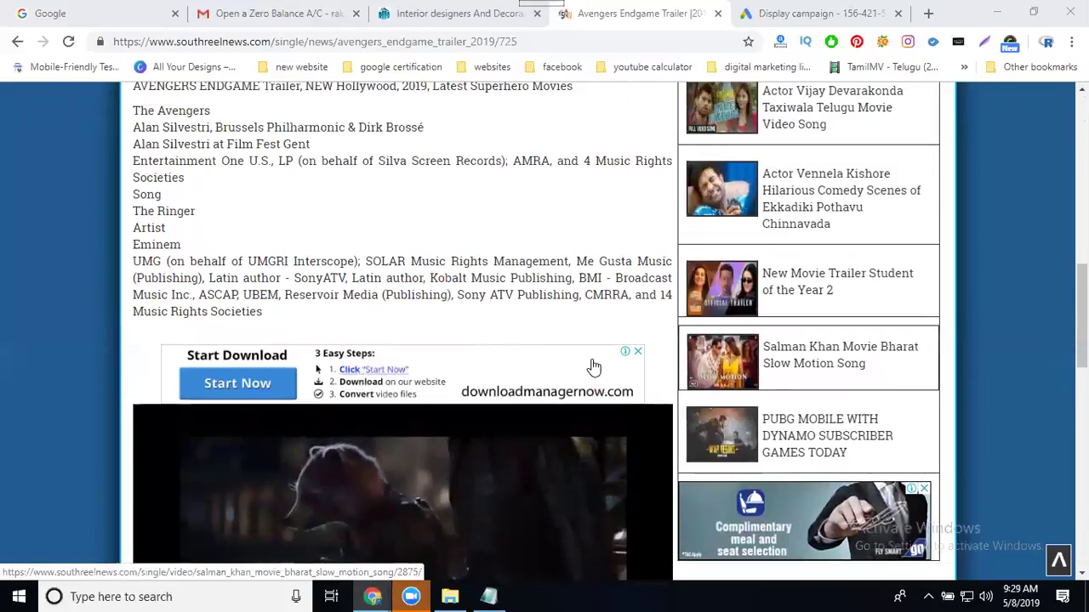
scroll(594, 366, up, 3)
scroll(595, 360, down, 9)
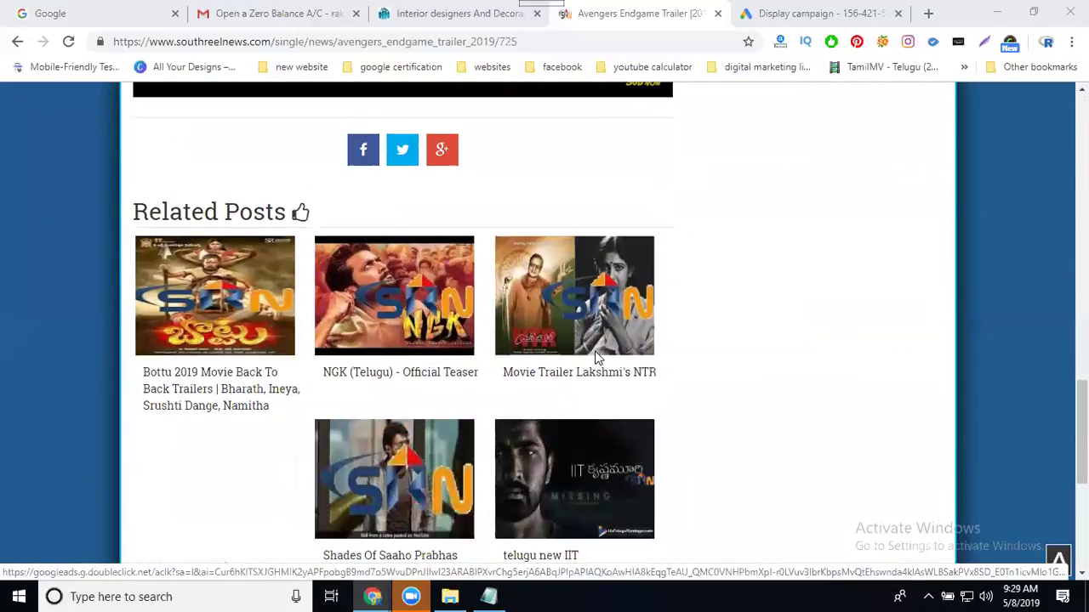
scroll(596, 357, up, 3)
scroll(292, 225, up, 4)
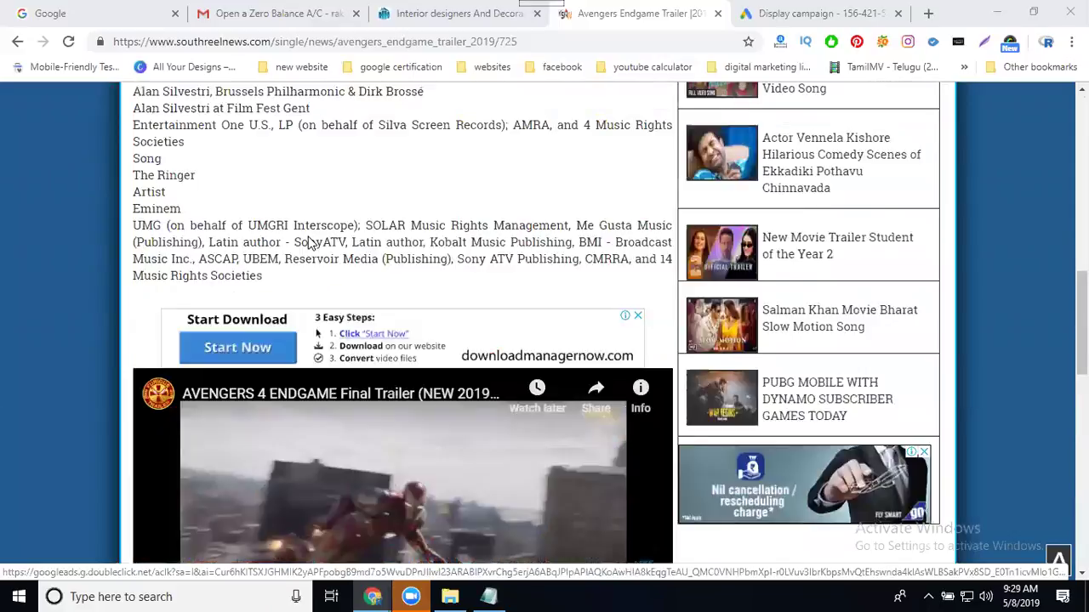
scroll(309, 240, up, 10)
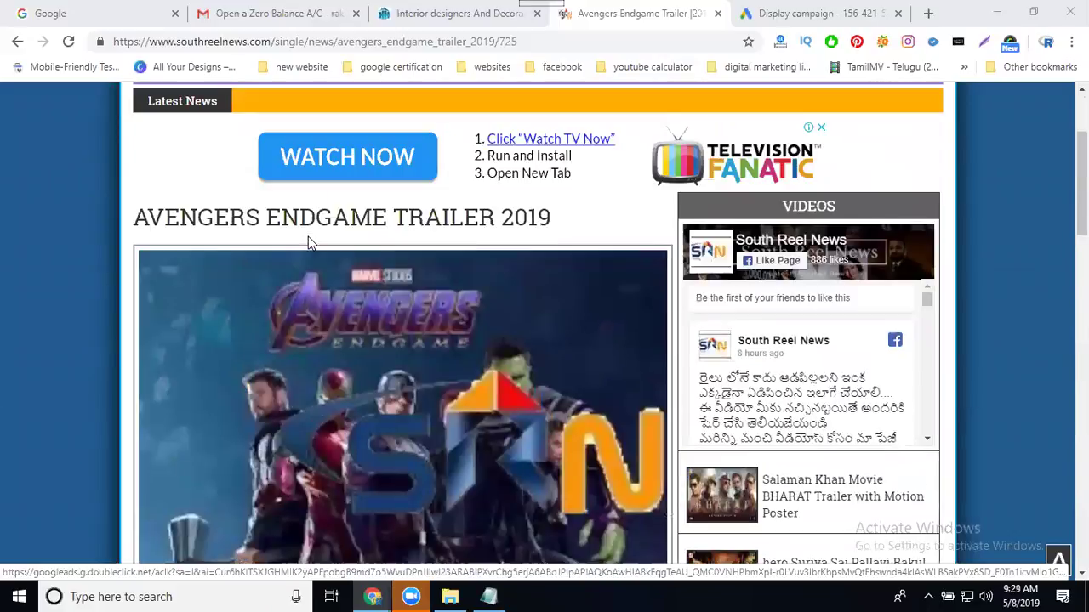
Return to the Google Ads campaign and preview the responsive display ad on YouTube and Gmail
click(781, 22)
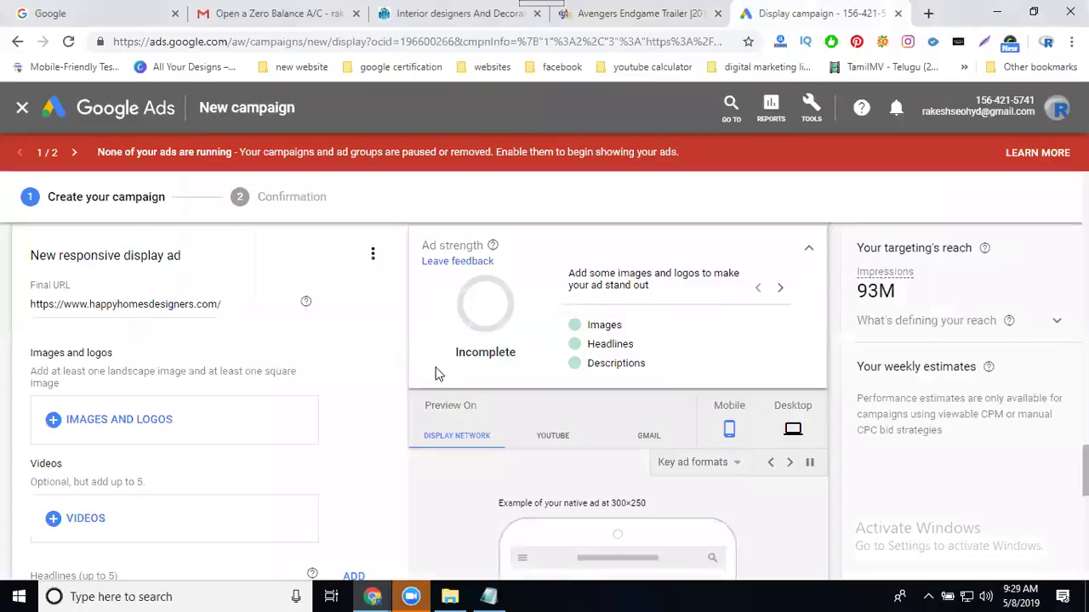
scroll(372, 434, down, 2)
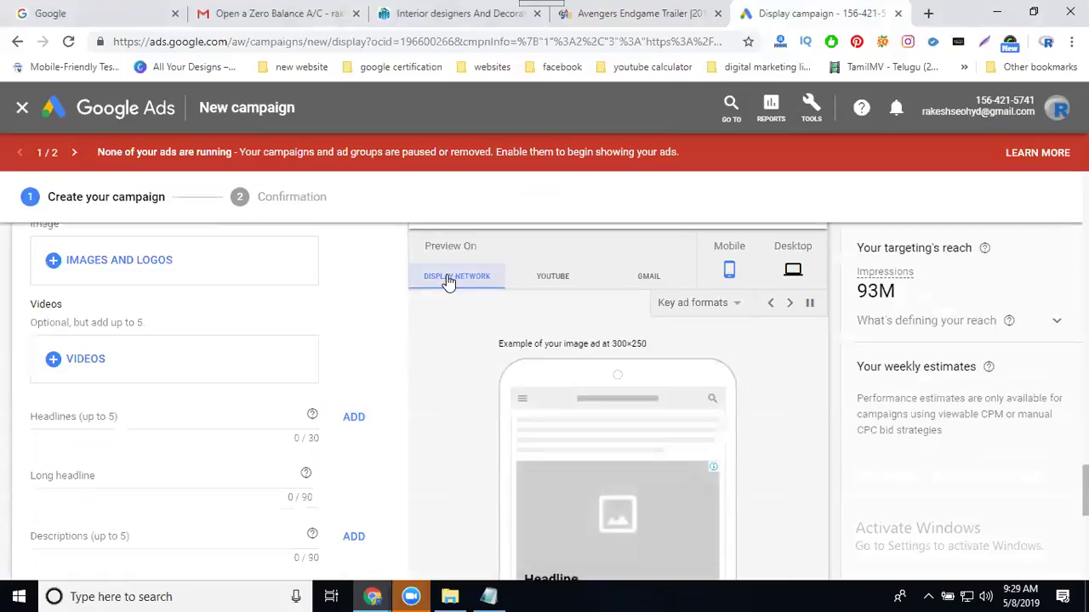
click(551, 281)
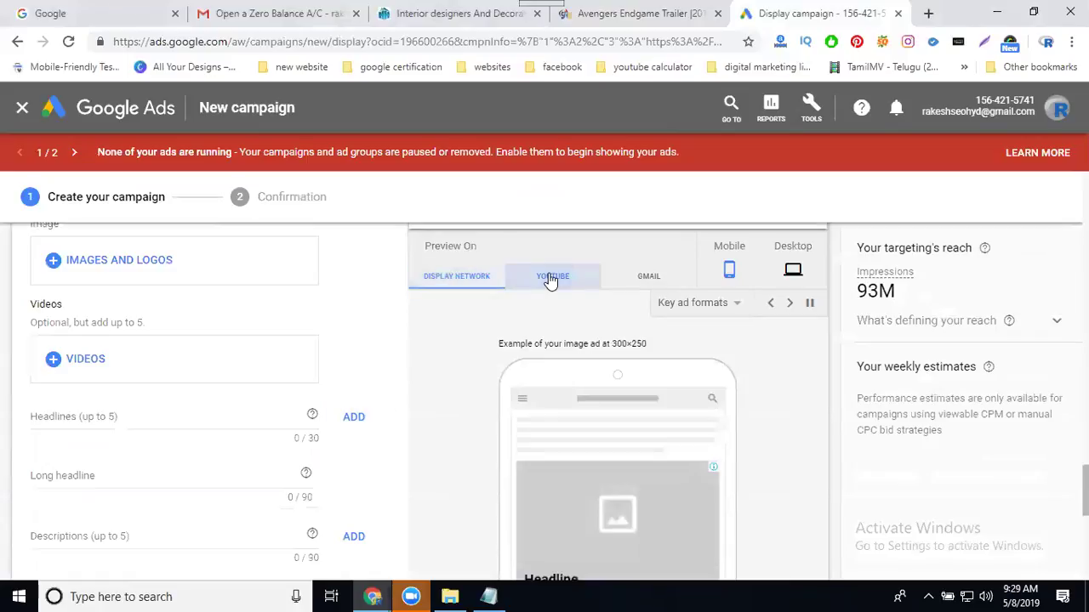
click(646, 279)
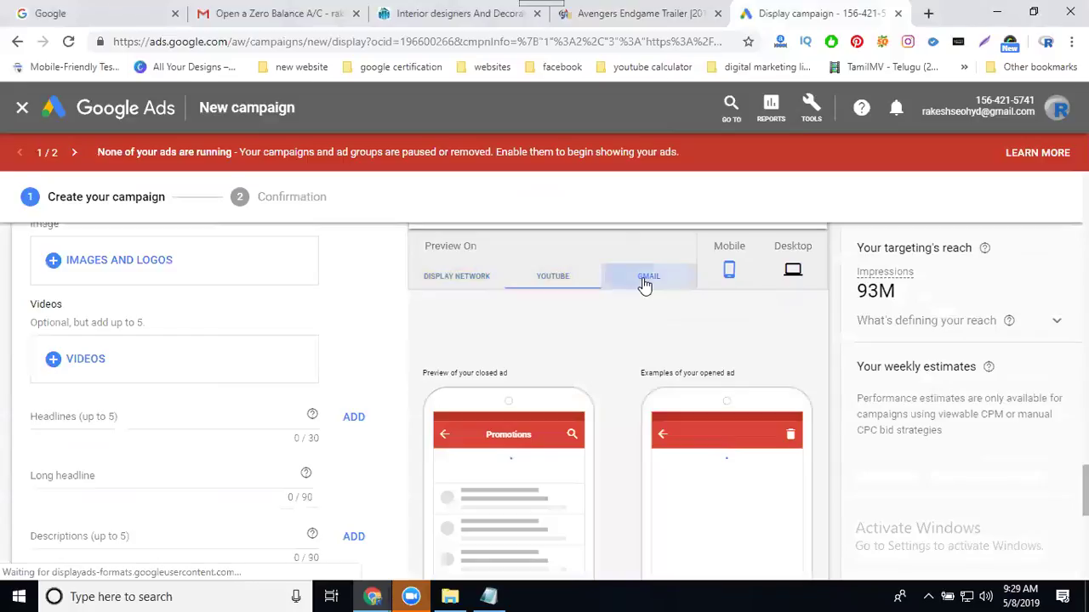
Examine the video sources for the ad, including recently used videos, own assets and YouTube search, and leave without adding a video
click(83, 359)
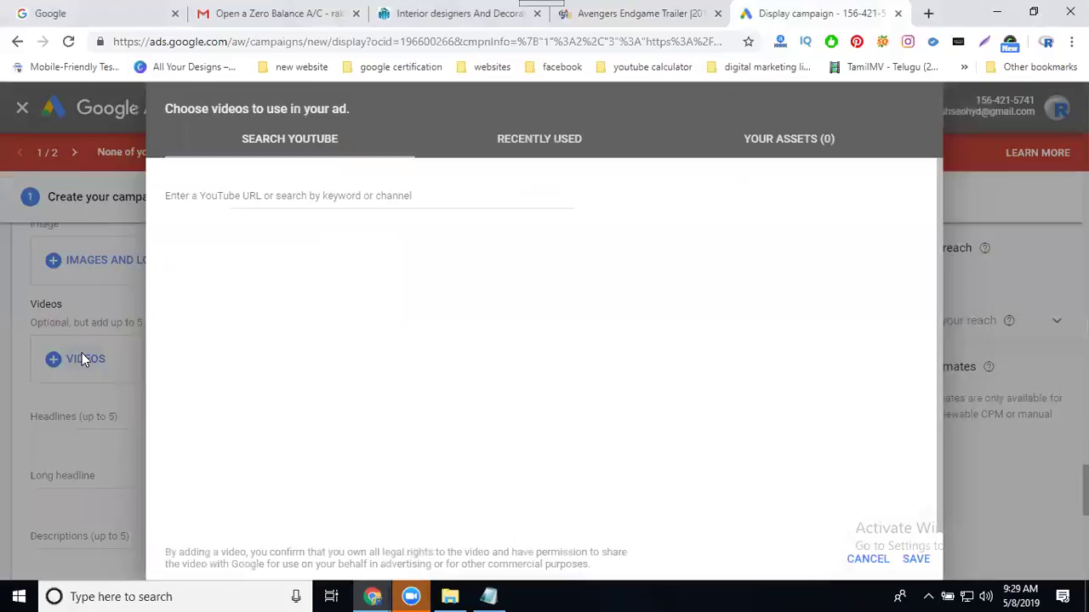
click(517, 144)
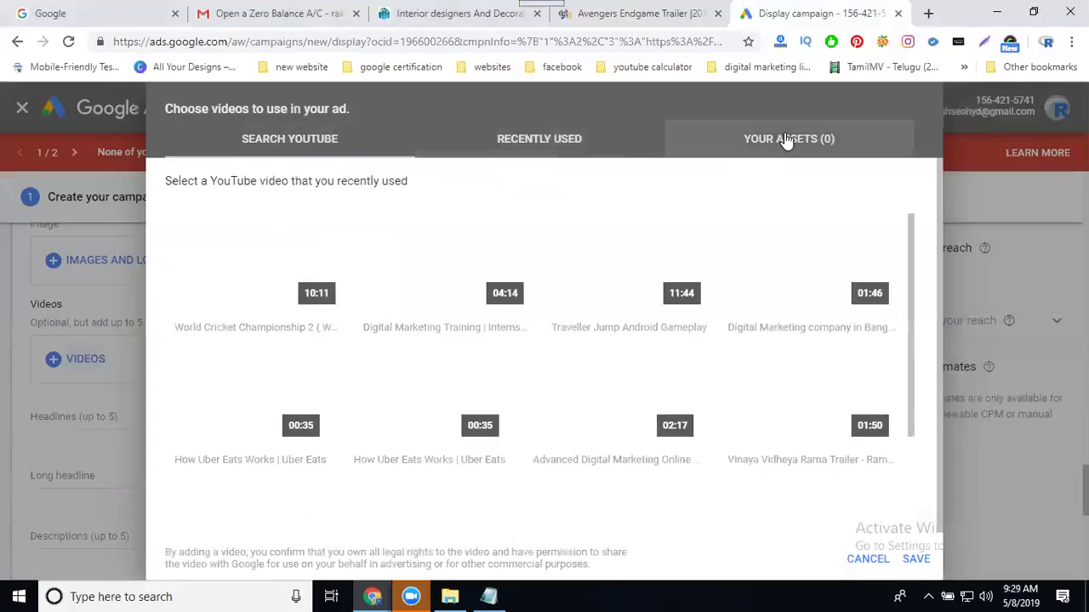
click(786, 140)
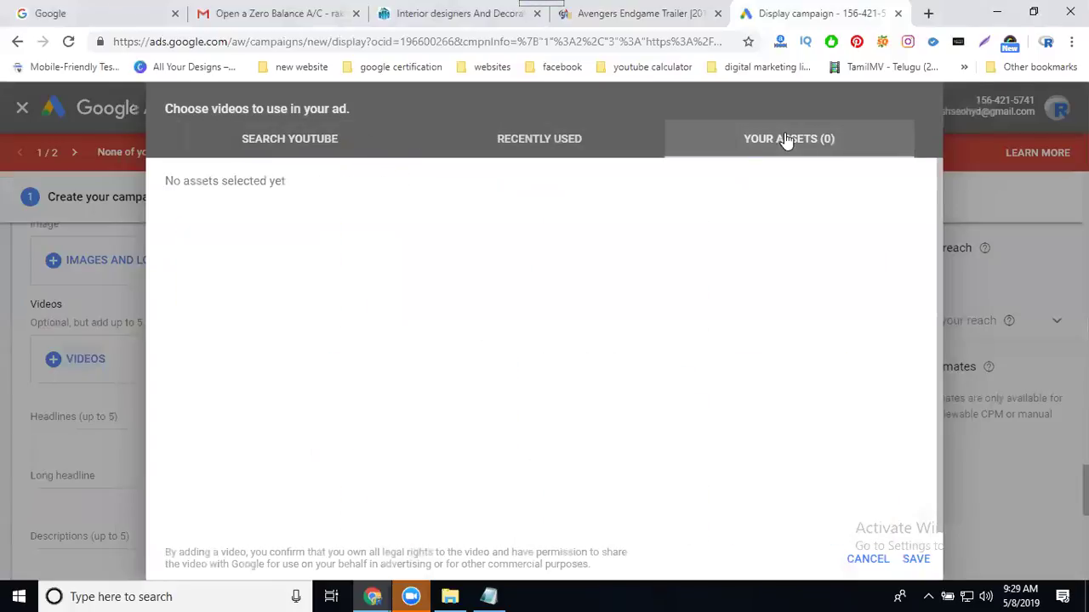
click(555, 143)
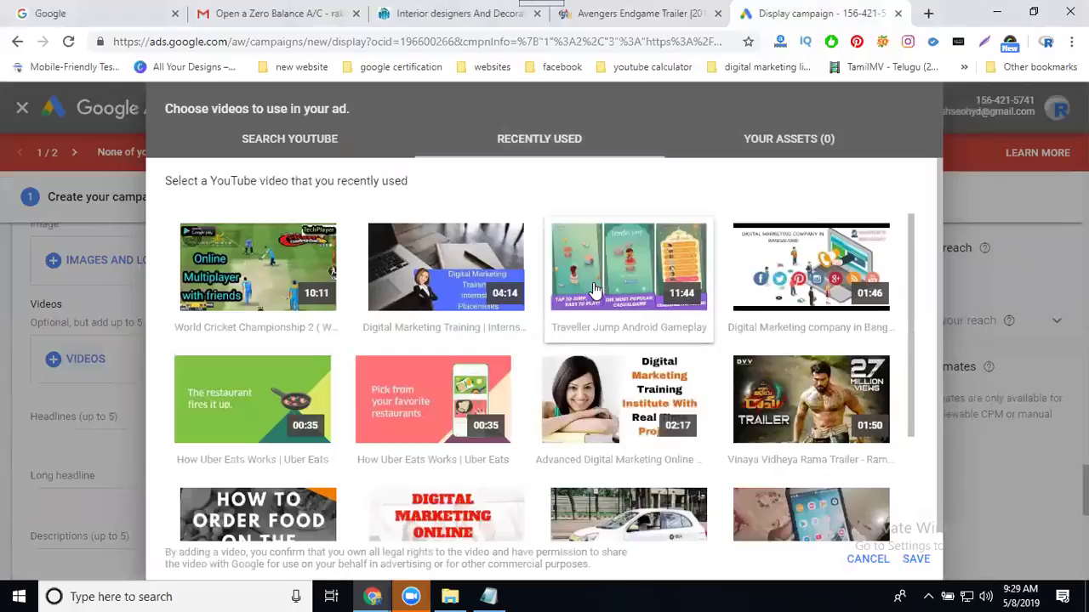
scroll(478, 418, down, 1)
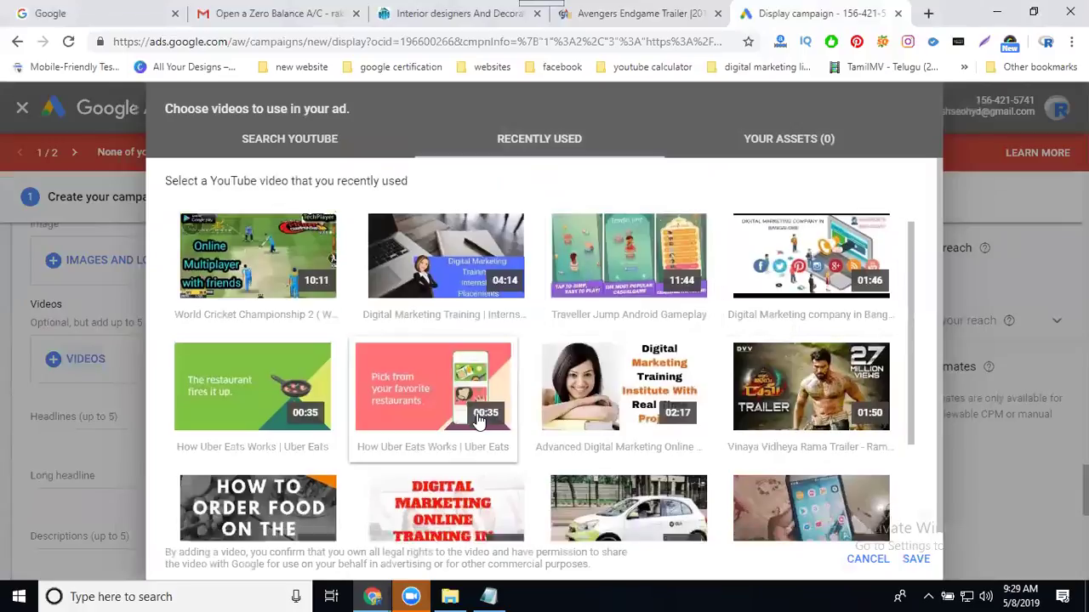
scroll(479, 419, down, 2)
scroll(814, 297, up, 1)
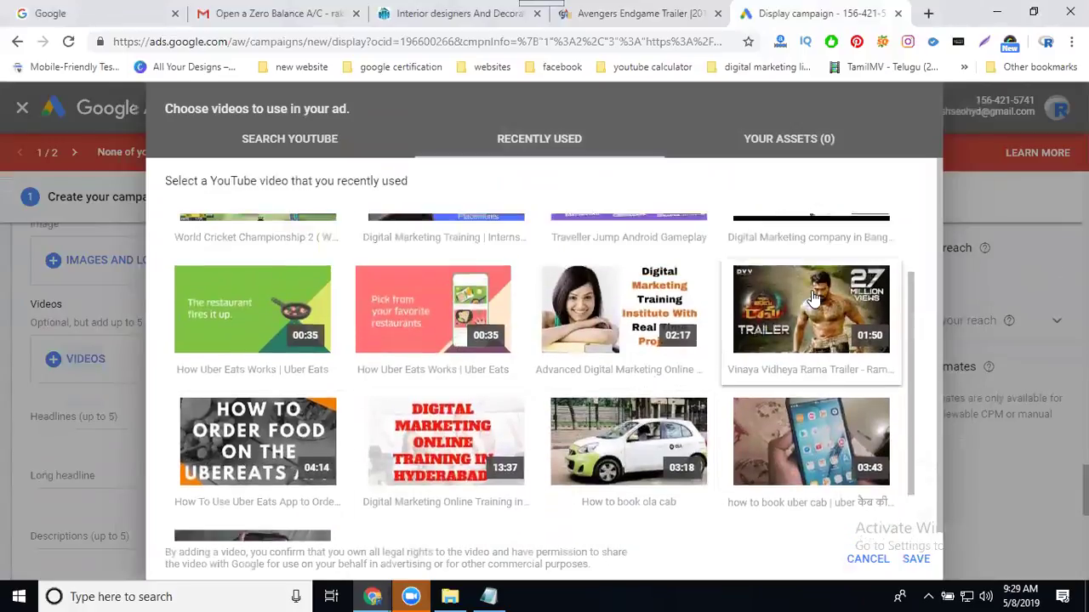
scroll(814, 297, up, 1)
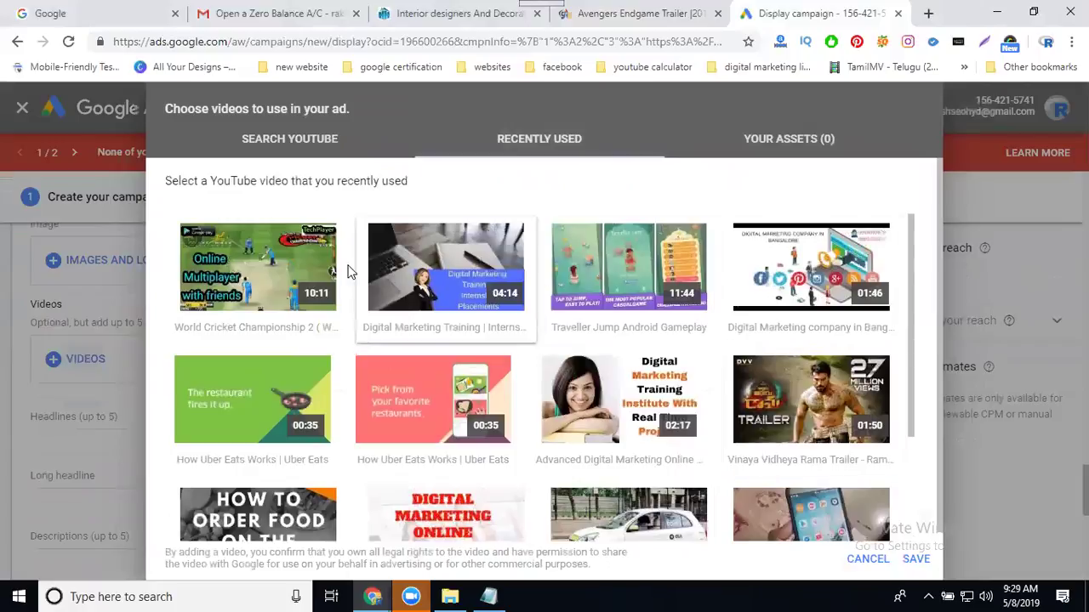
click(304, 139)
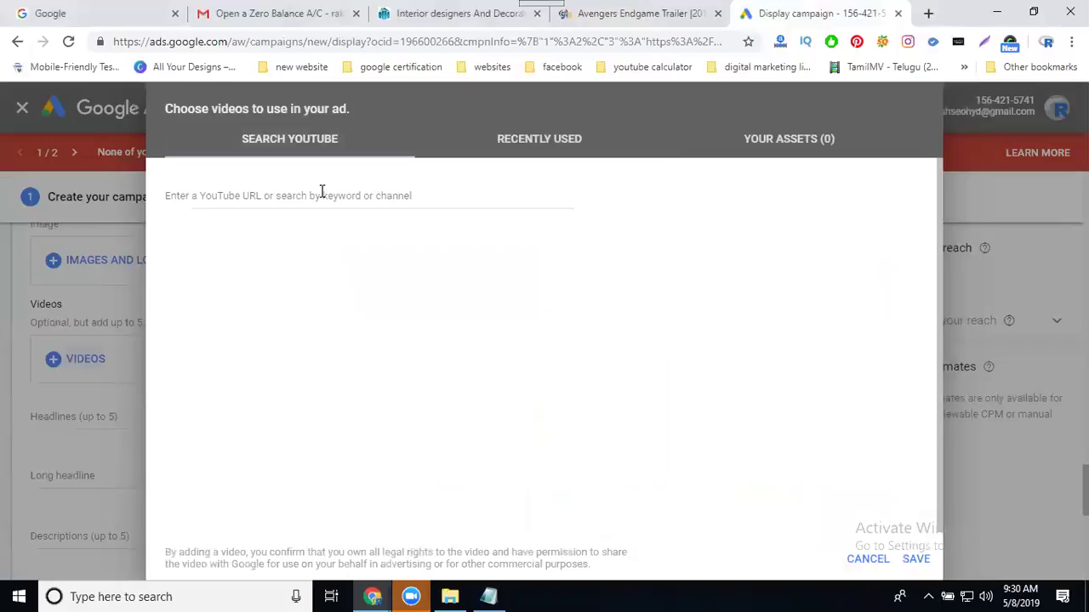
click(868, 559)
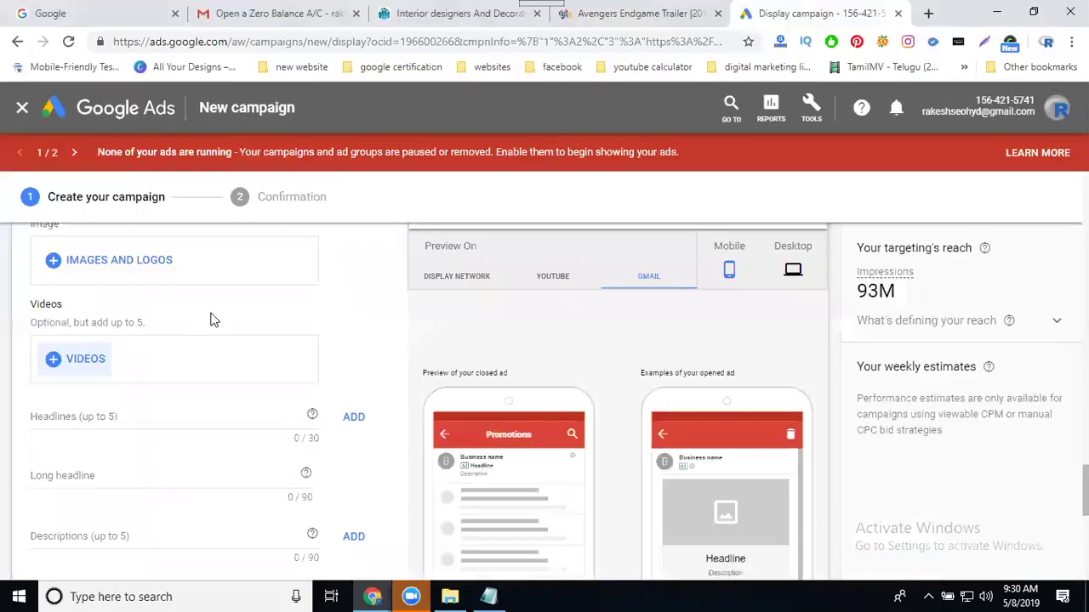
Compare the ad previews for the Display Network, YouTube and Gmail
scroll(221, 315, down, 2)
scroll(390, 359, up, 3)
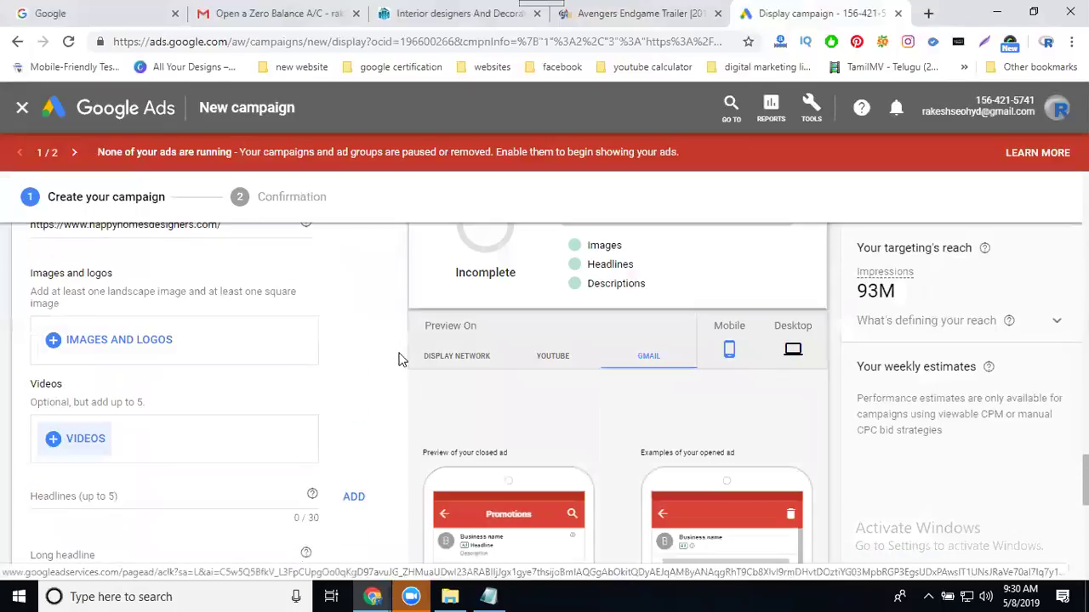
click(462, 358)
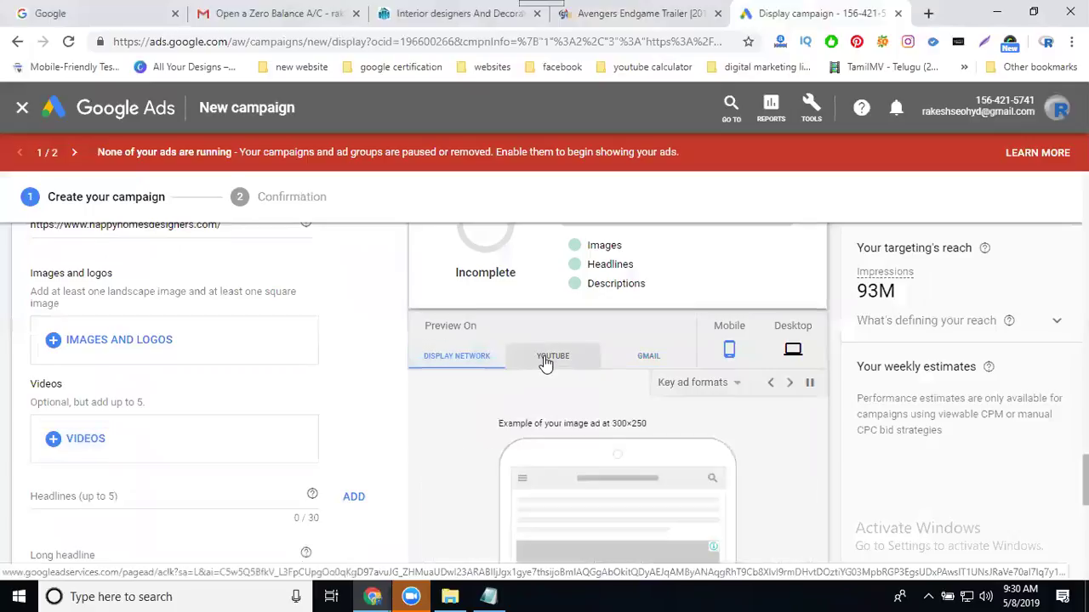
click(548, 358)
click(639, 362)
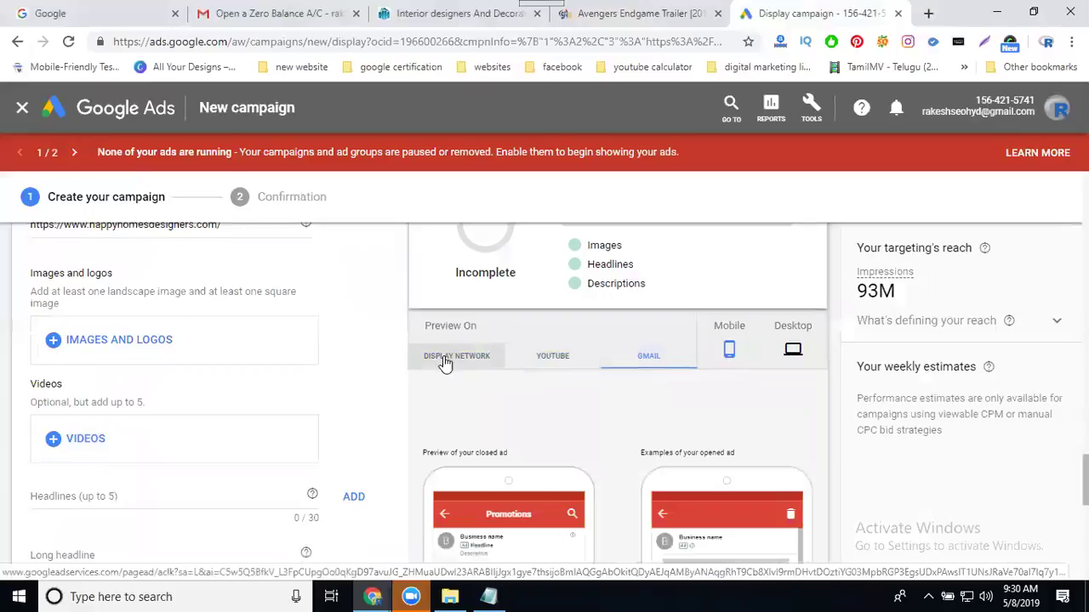
Open the images and logos chooser and use the first bedroom image from the website as a landscape (1.91:1) image only
scroll(166, 365, up, 1)
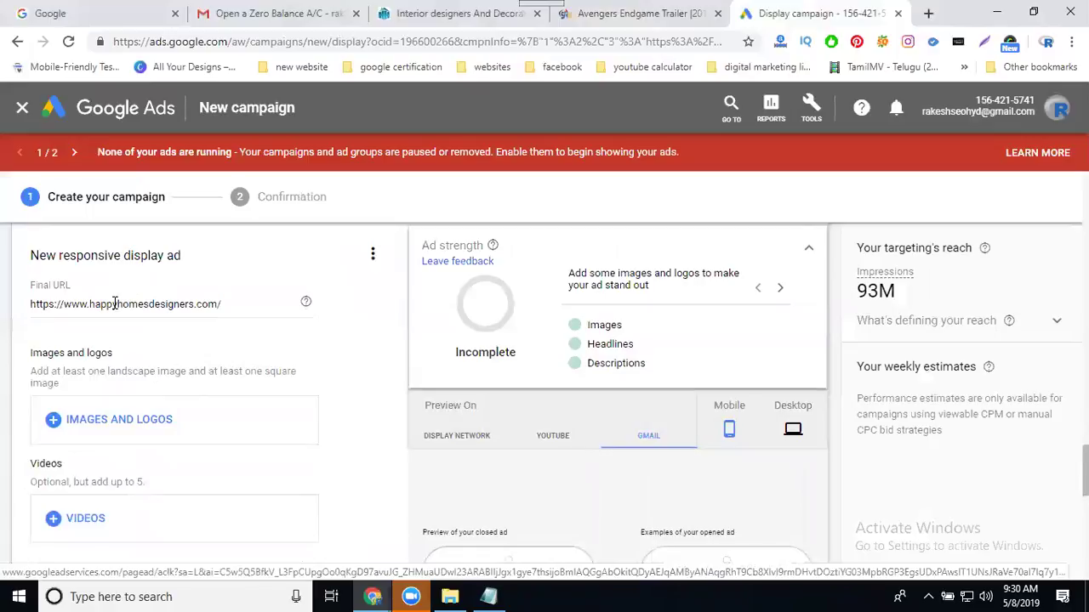
click(124, 421)
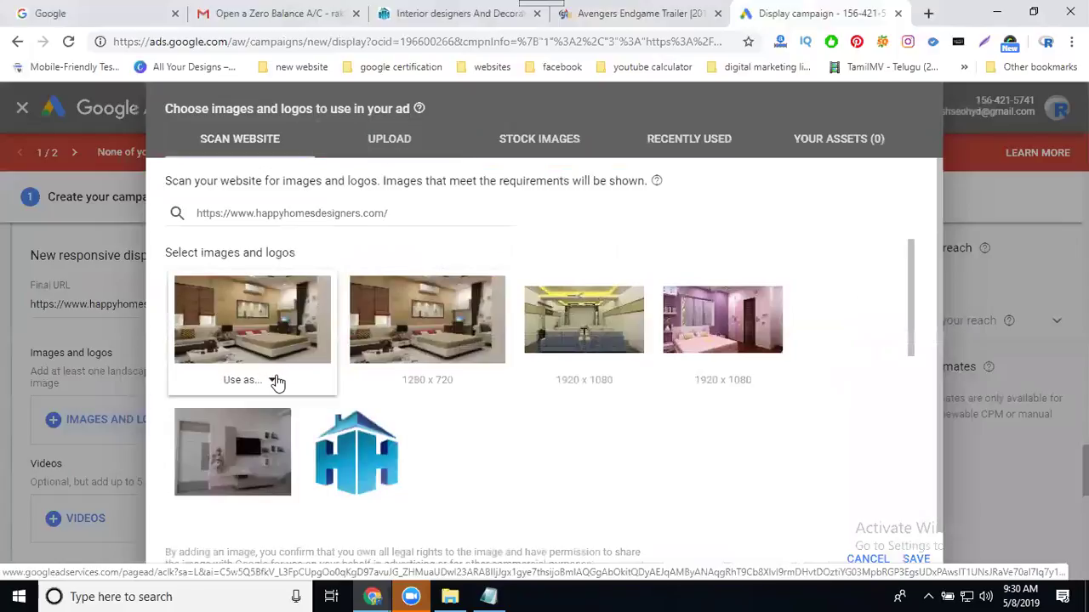
click(276, 383)
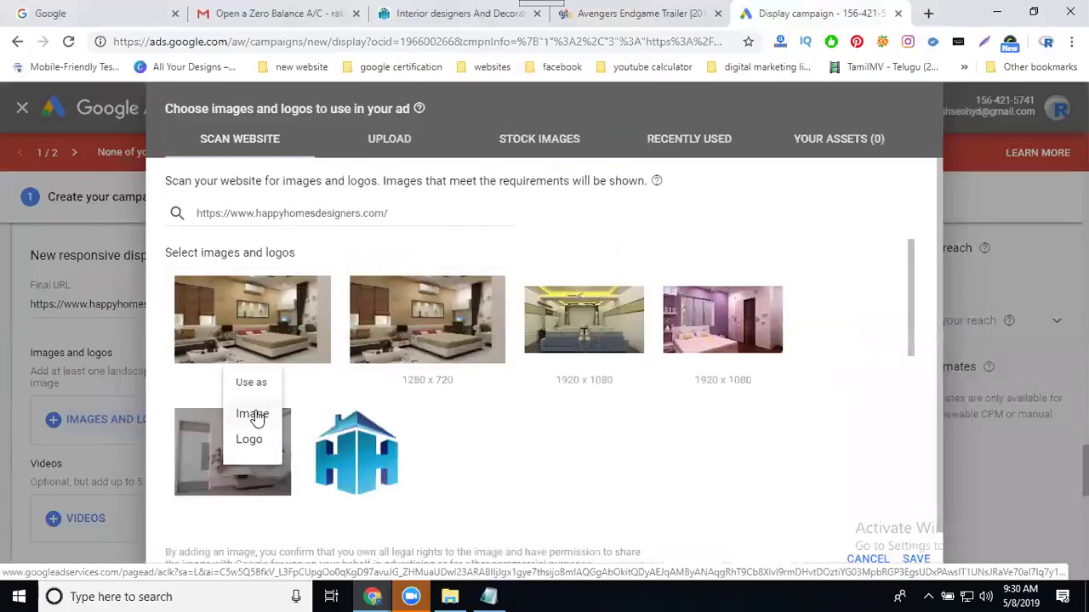
click(252, 414)
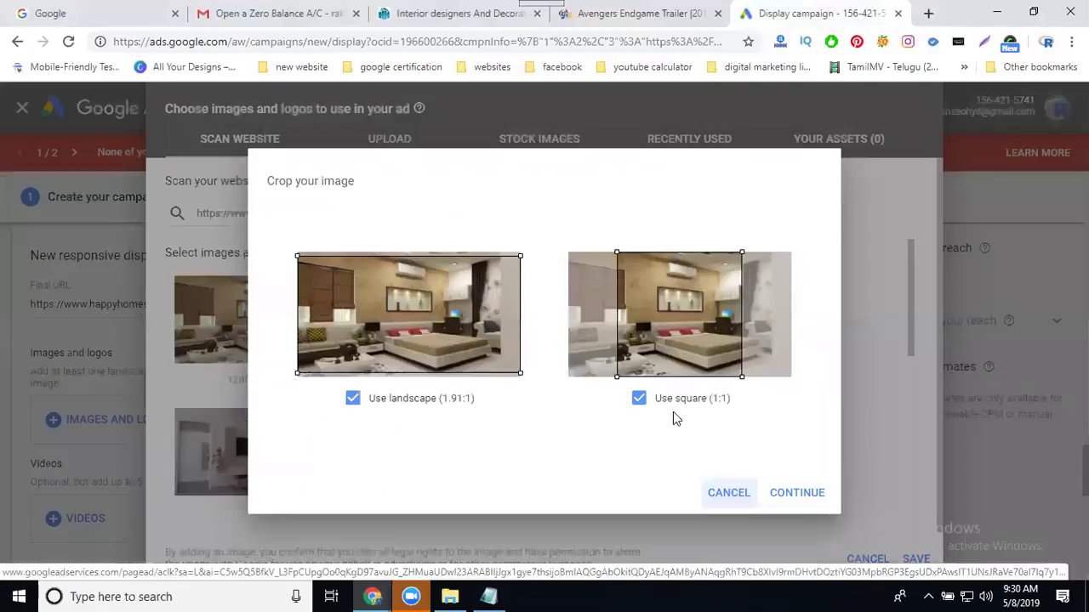
click(640, 401)
click(797, 494)
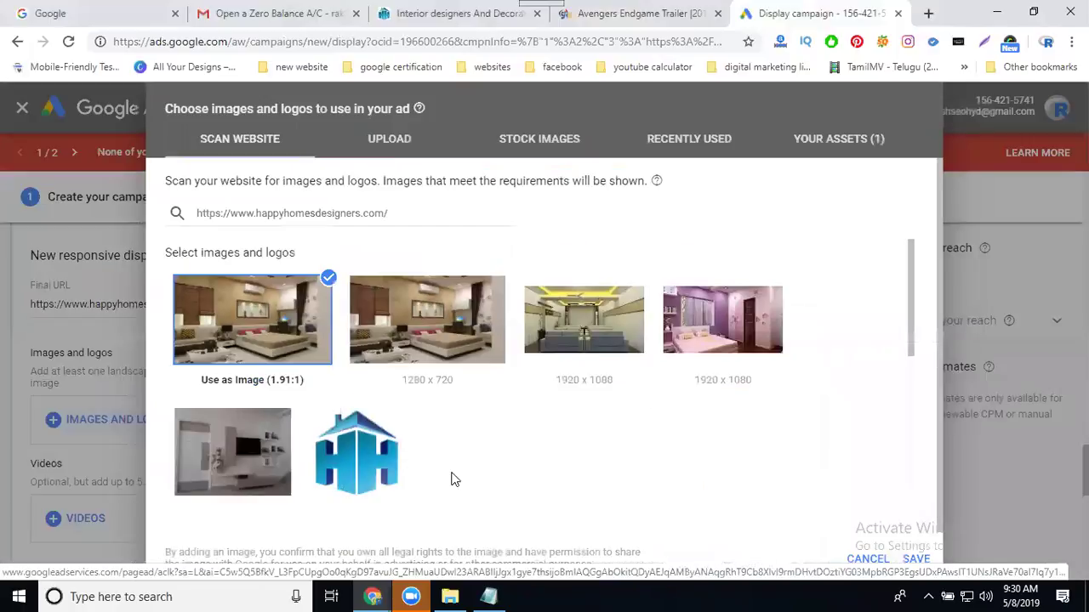
Use the blue house graphic from the website as a 1:1 logo and try to save the selection
scroll(496, 445, down, 3)
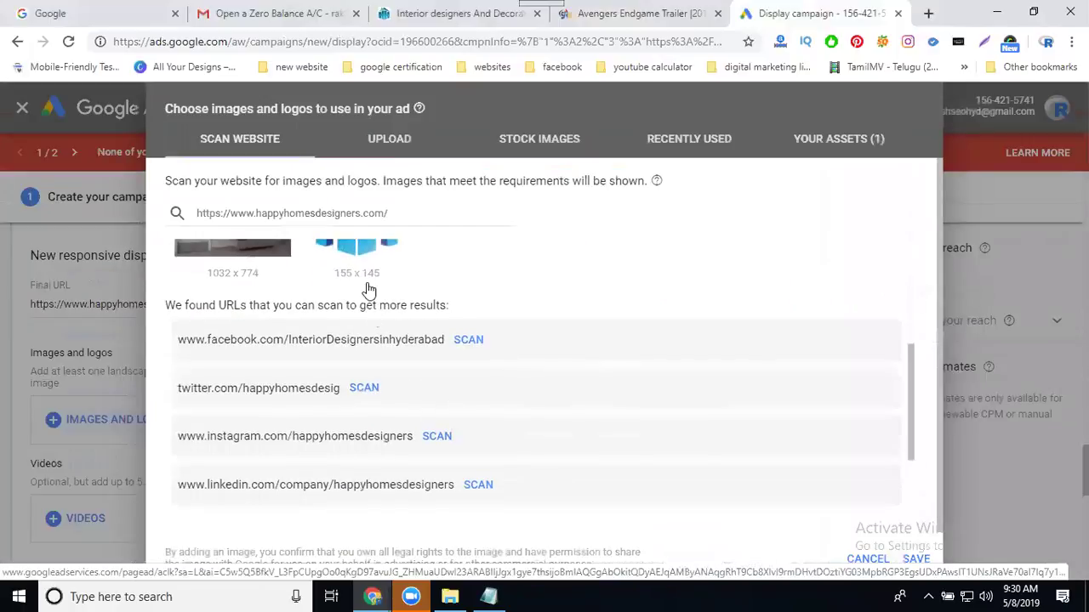
click(372, 276)
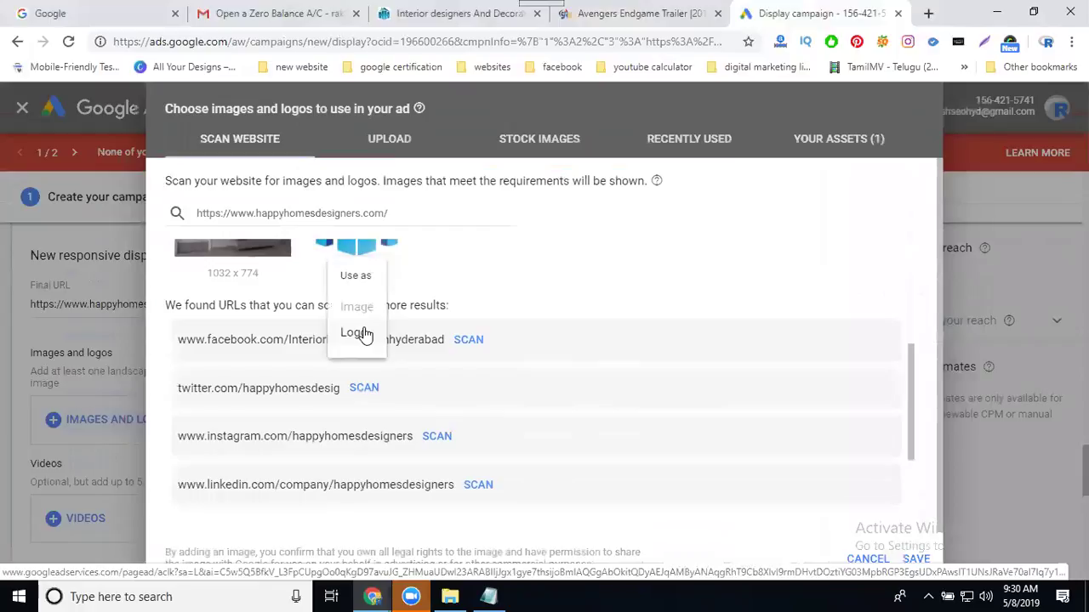
click(364, 334)
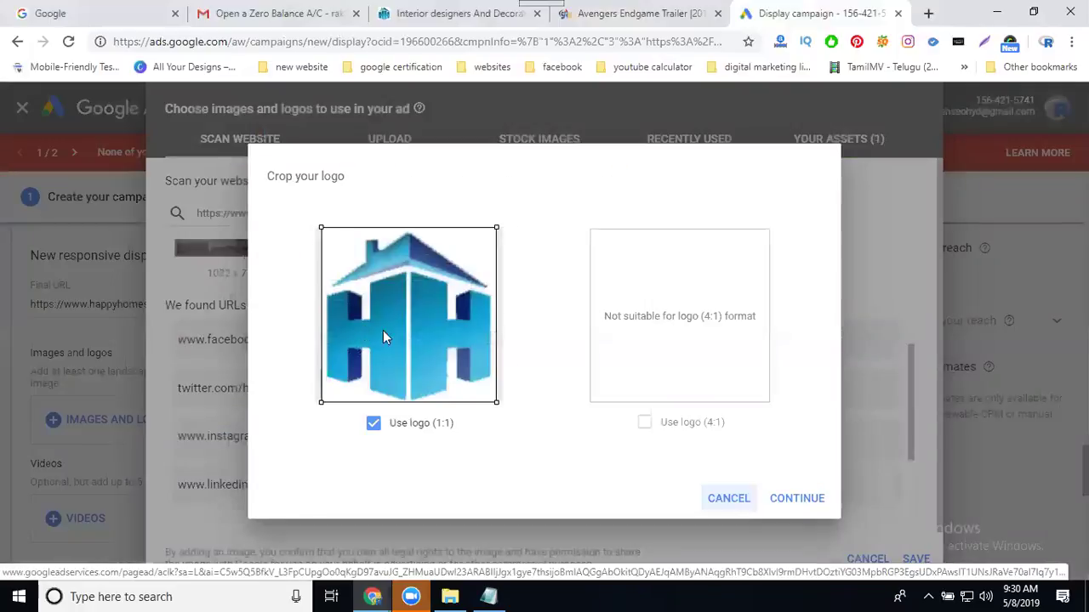
click(791, 498)
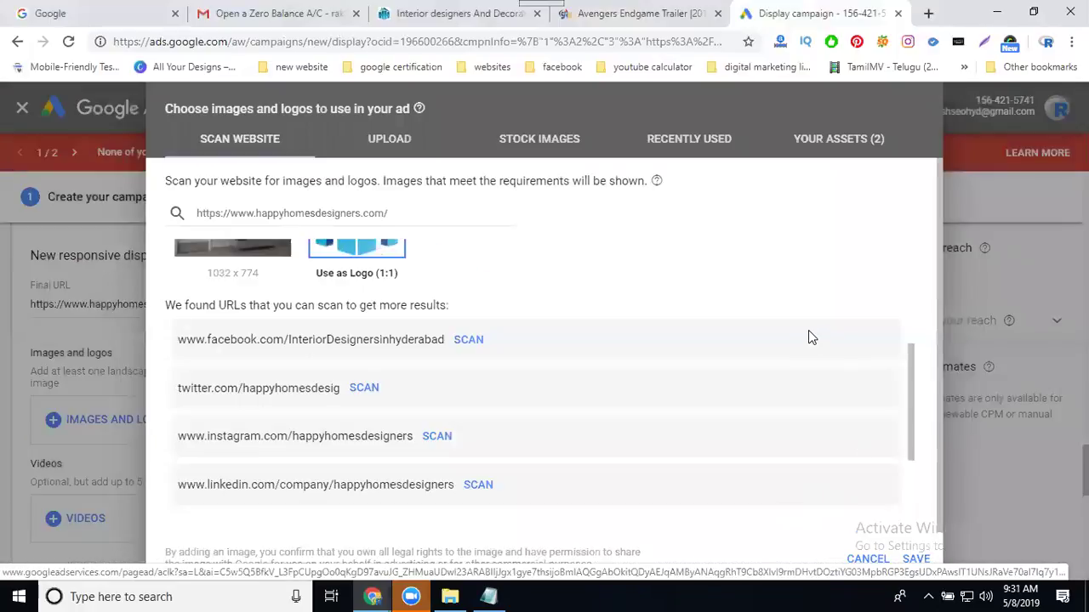
click(914, 558)
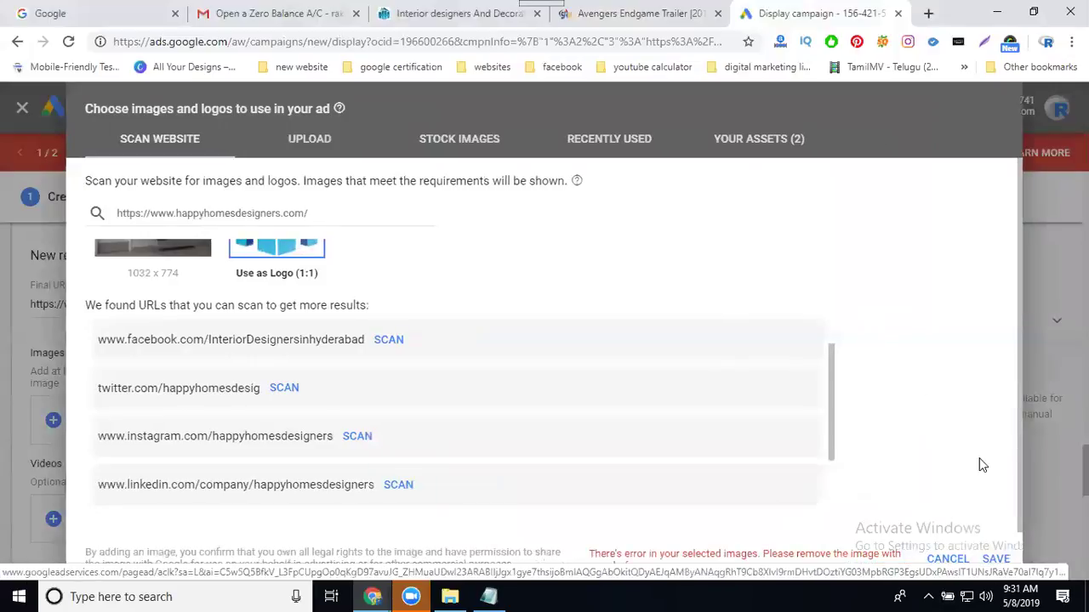
Add the second bedroom image as landscape (1.91:1) and square (1:1), adjusting its square crop, and try to save the selection
scroll(924, 429, down, 1)
scroll(479, 266, up, 3)
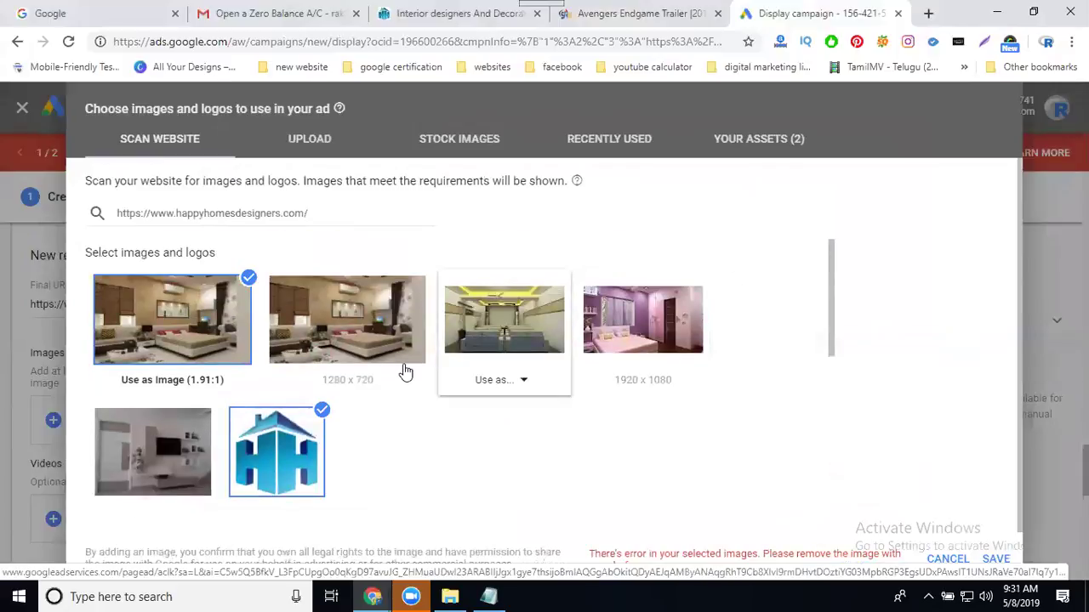
click(368, 381)
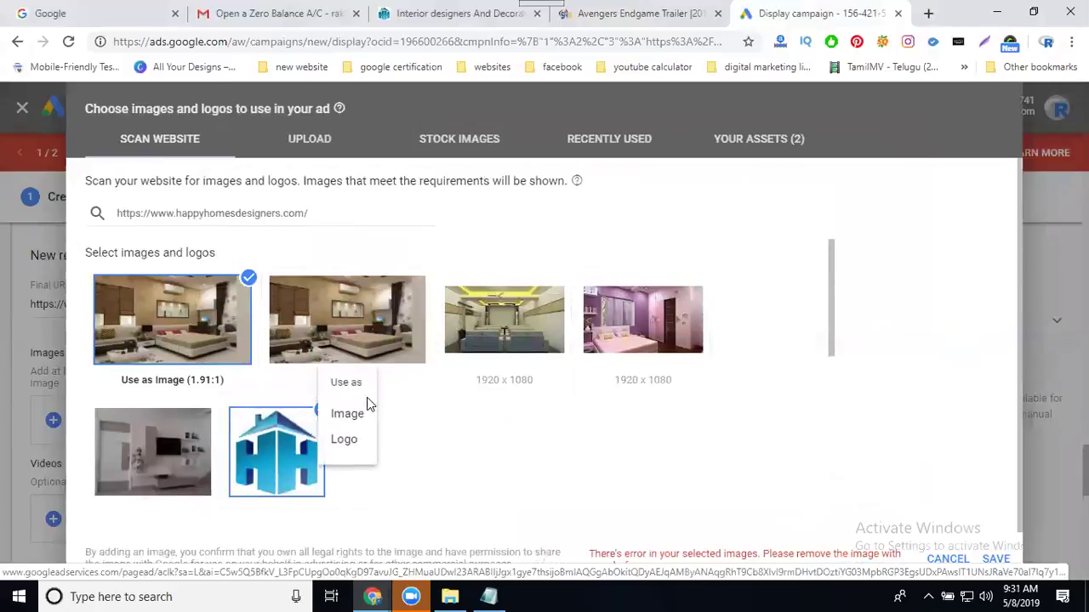
click(347, 415)
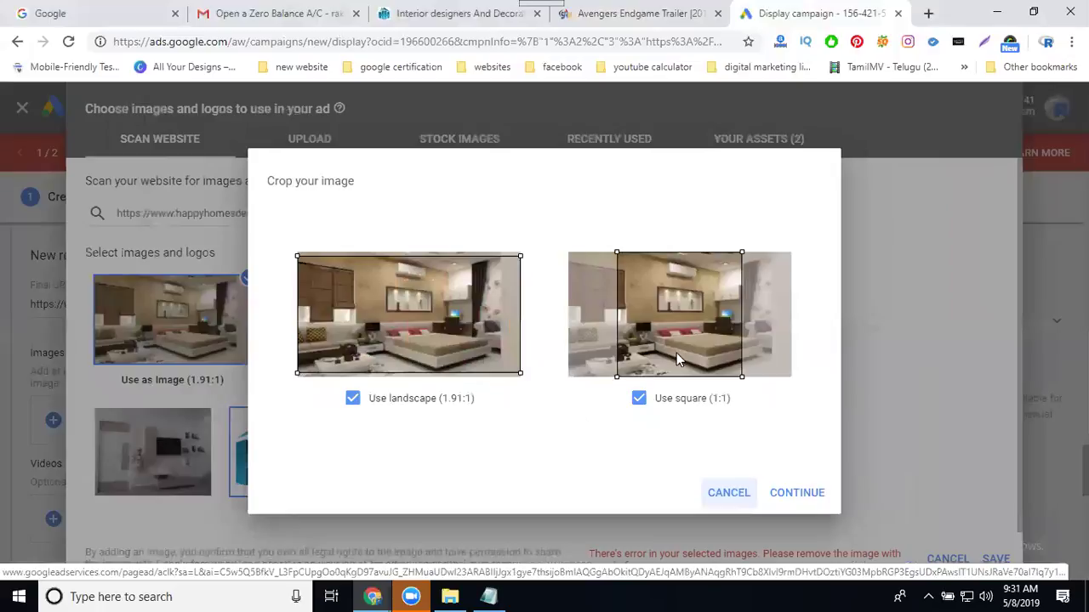
drag(678, 330, 638, 321)
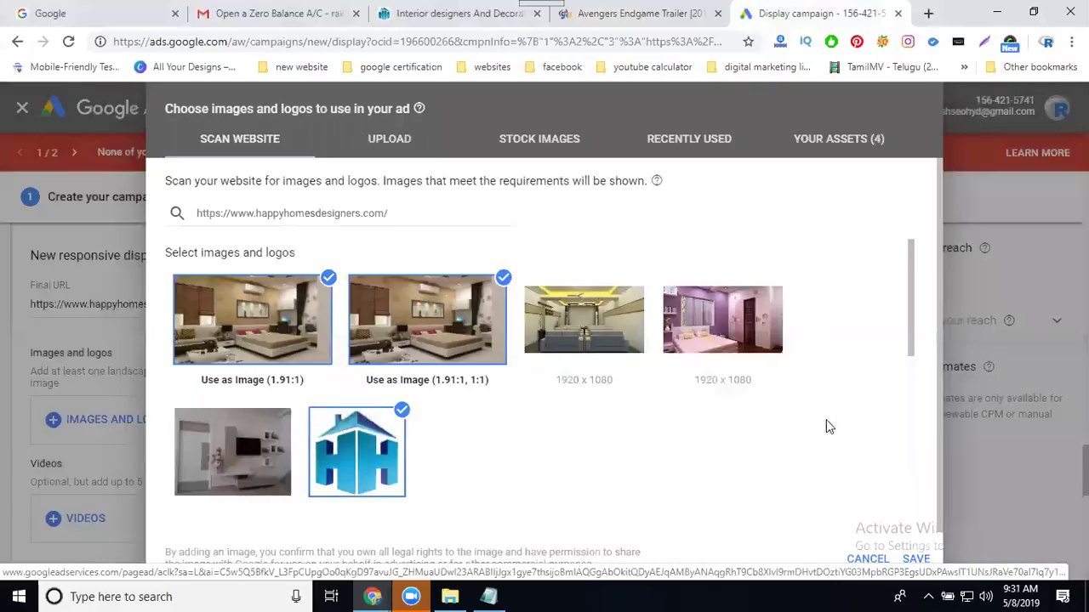
scroll(849, 394, down, 2)
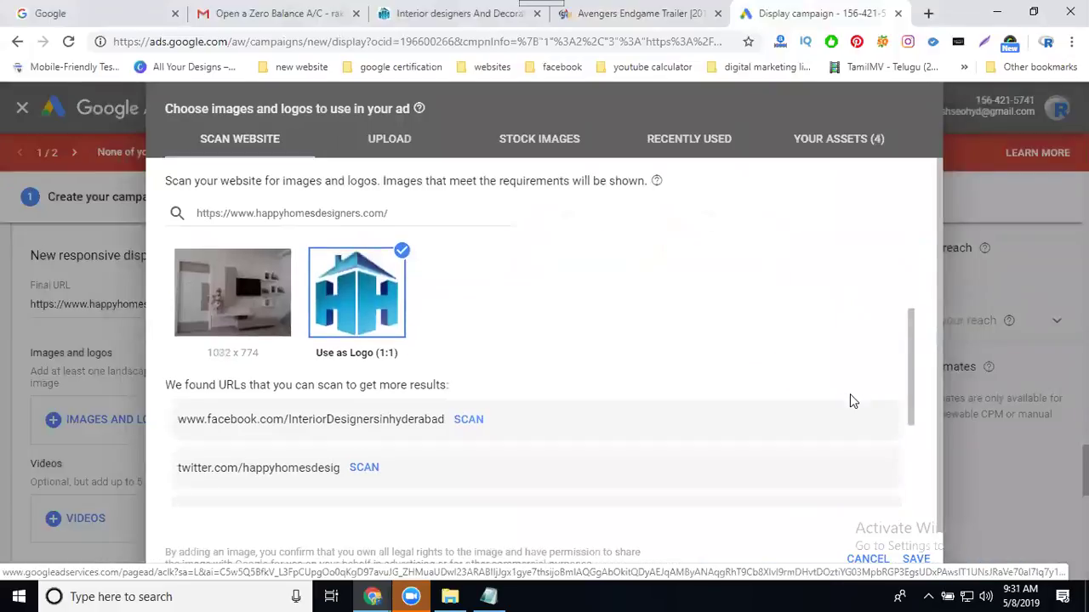
scroll(850, 401, down, 2)
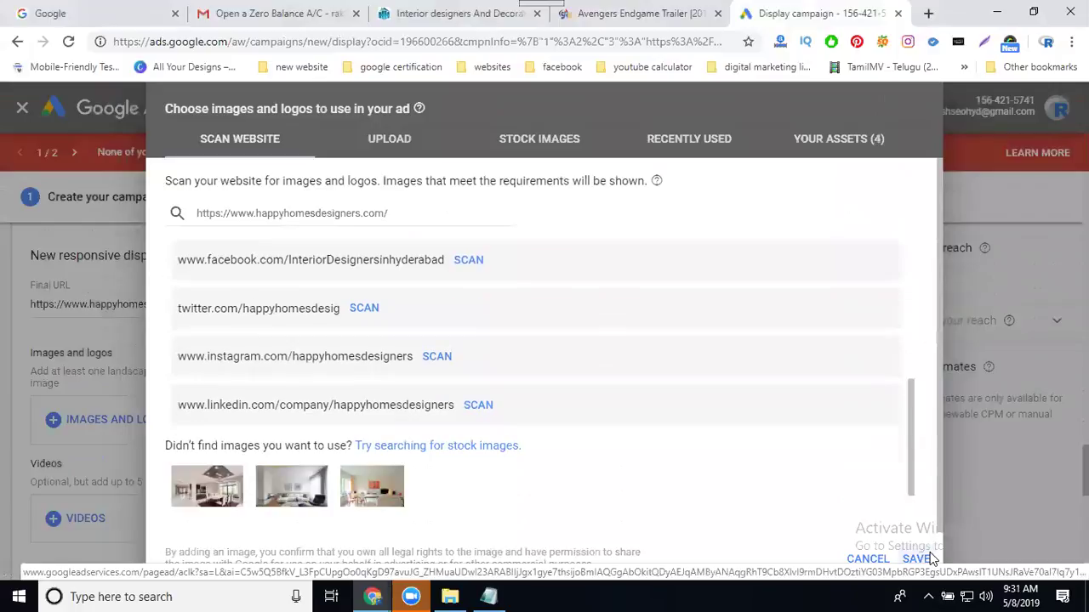
click(916, 559)
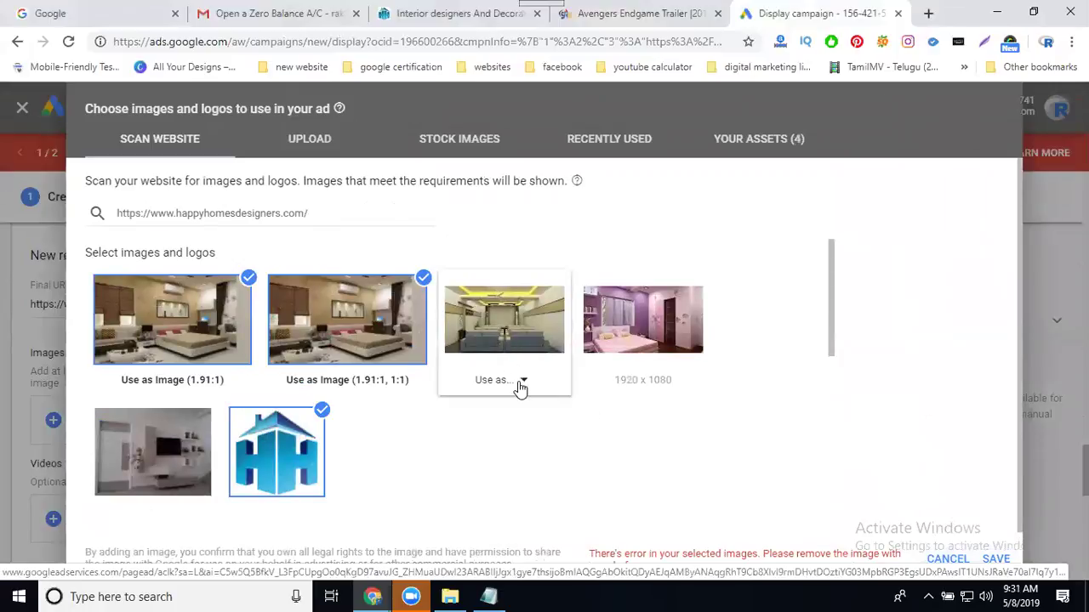
Use the yellow-ceiling room image as a 1:1 and 4:1 logo, remove the blue house logo and save the image selection
click(521, 384)
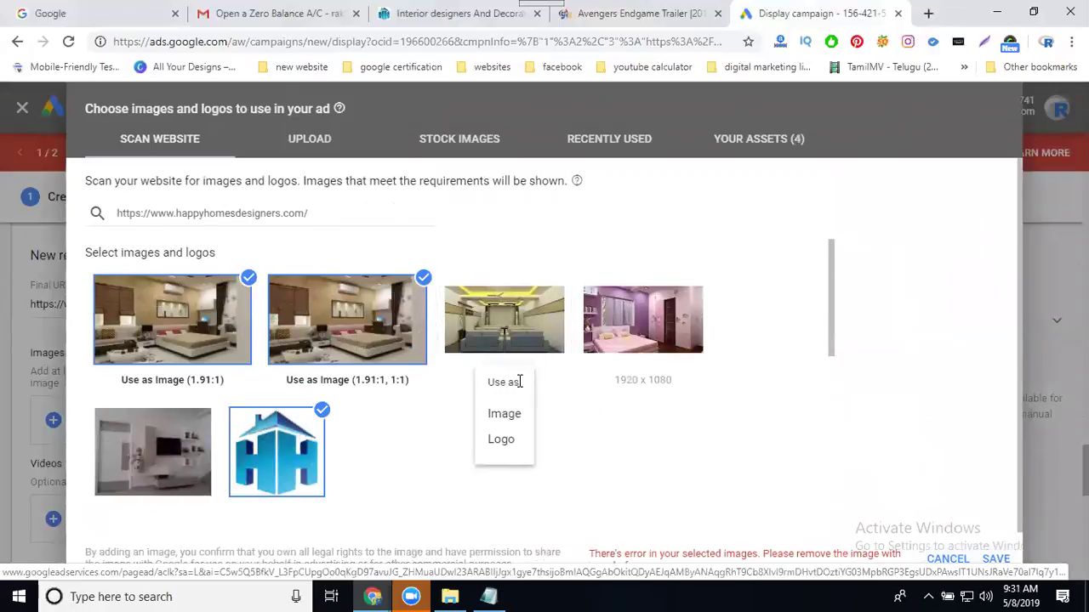
click(511, 443)
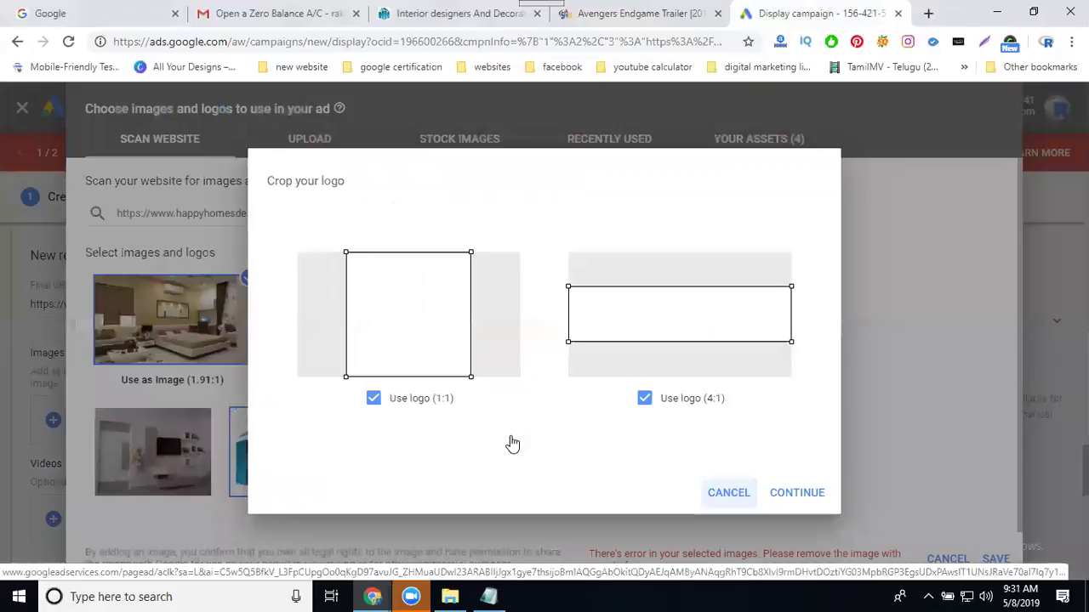
click(790, 494)
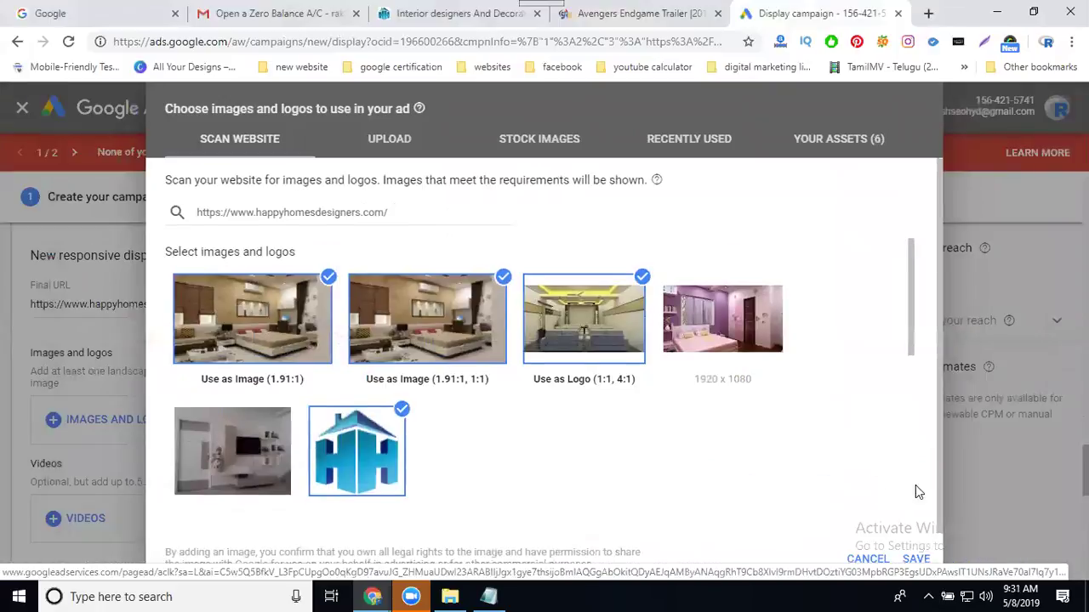
click(914, 559)
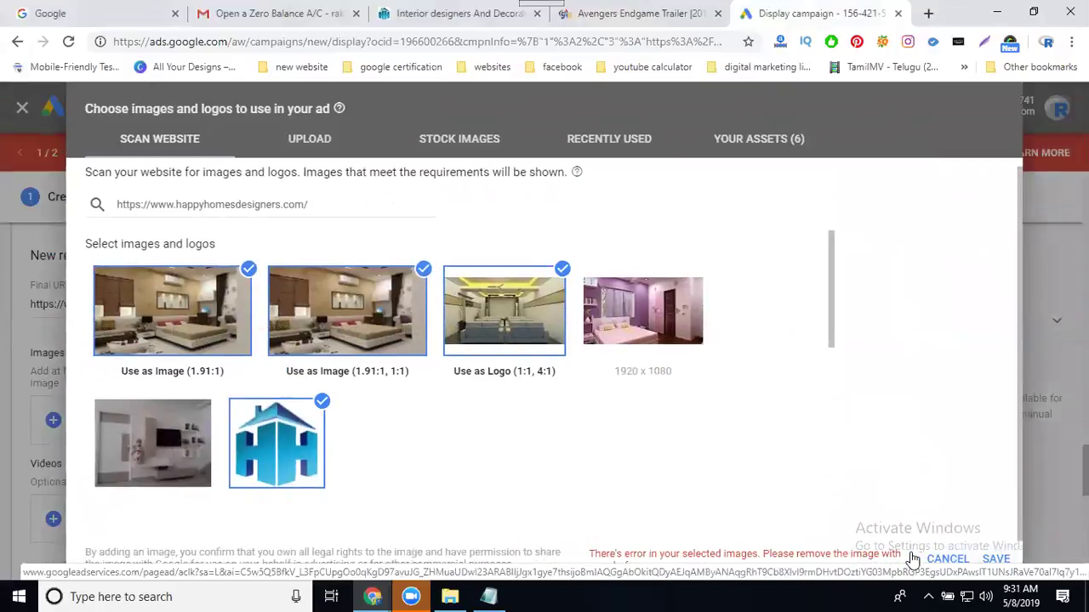
scroll(535, 391, down, 3)
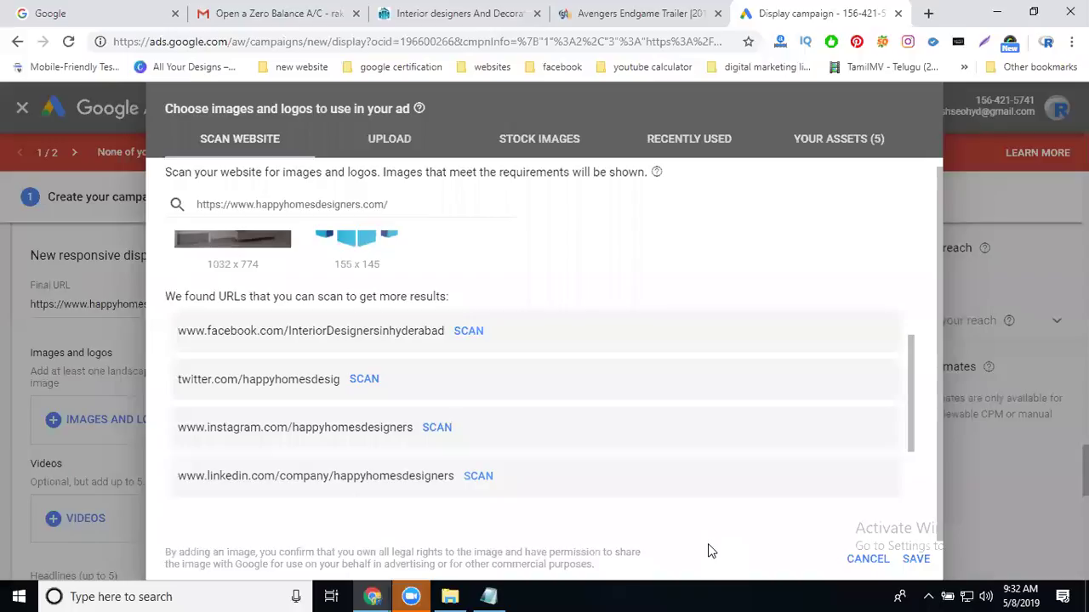
click(915, 559)
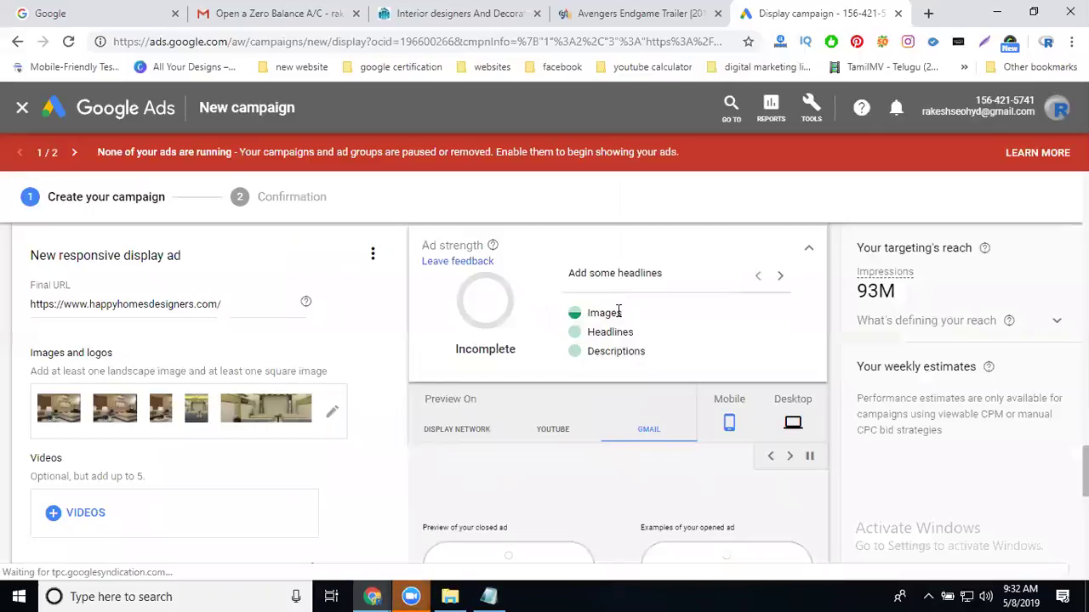
Examine how the chosen images and logo appear in the Gmail and Display Network ad previews
scroll(748, 336, down, 2)
scroll(747, 341, down, 1)
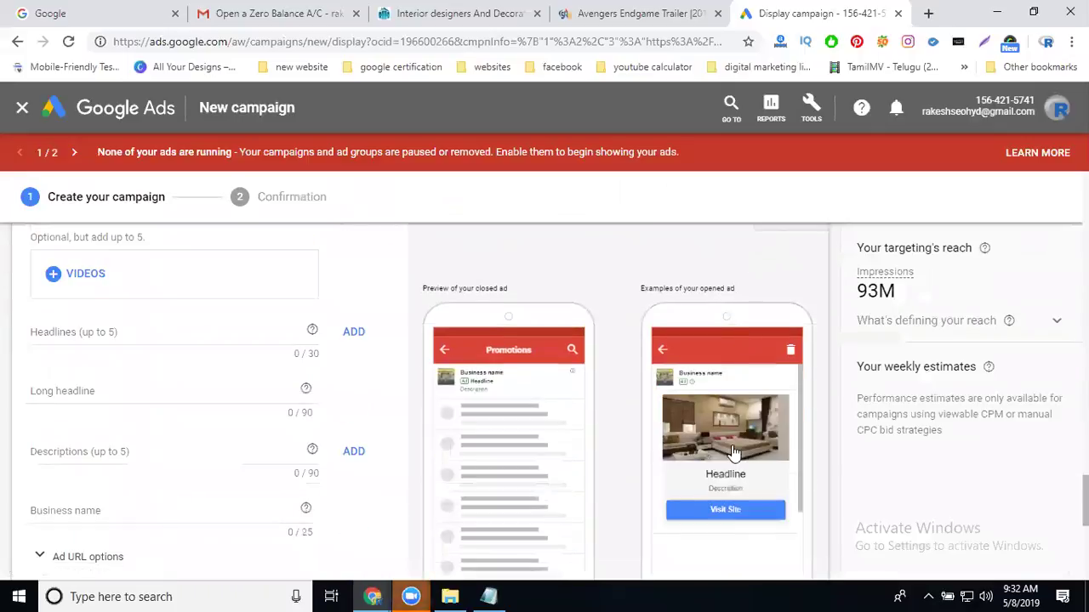
scroll(740, 430, up, 2)
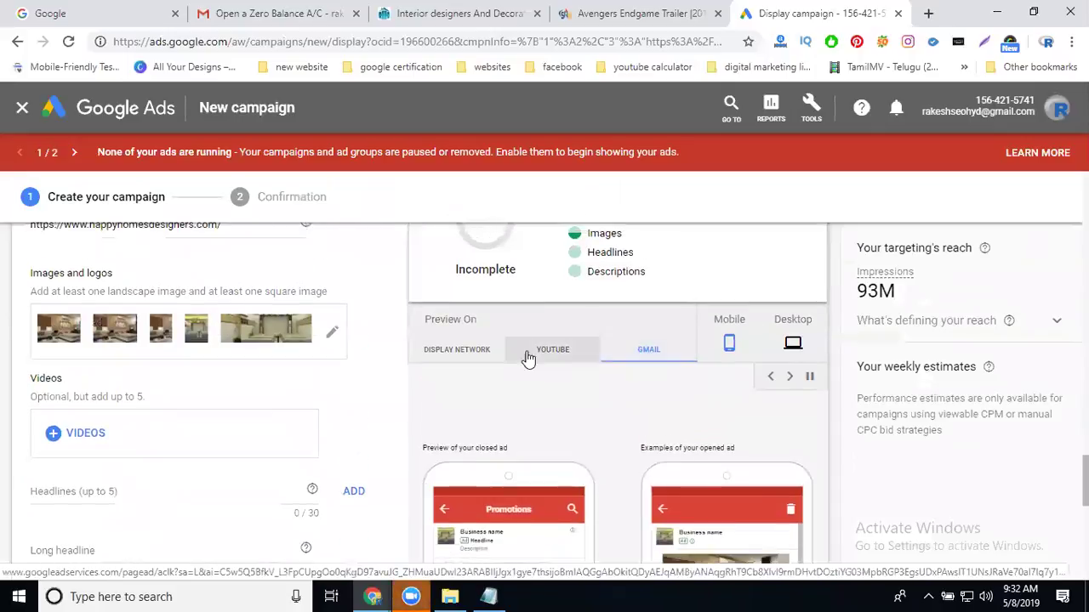
click(466, 356)
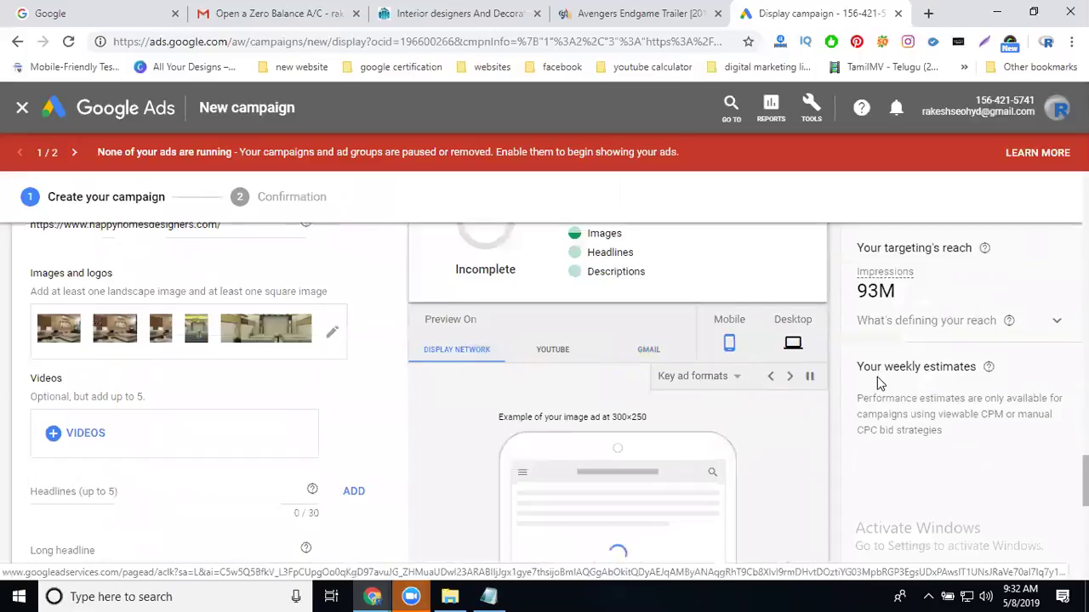
scroll(879, 383, down, 1)
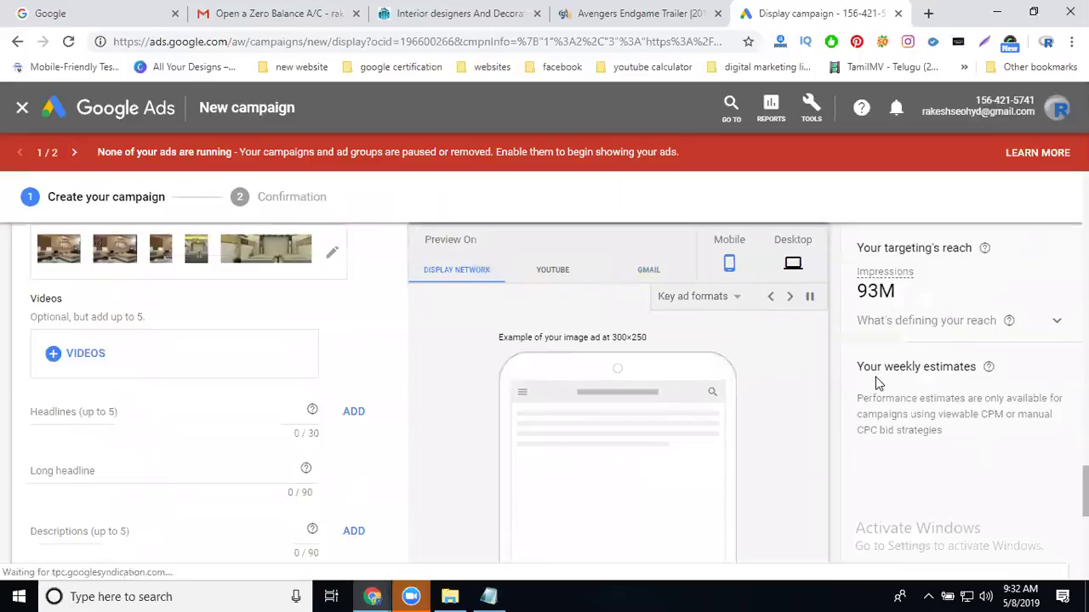
scroll(766, 431, down, 2)
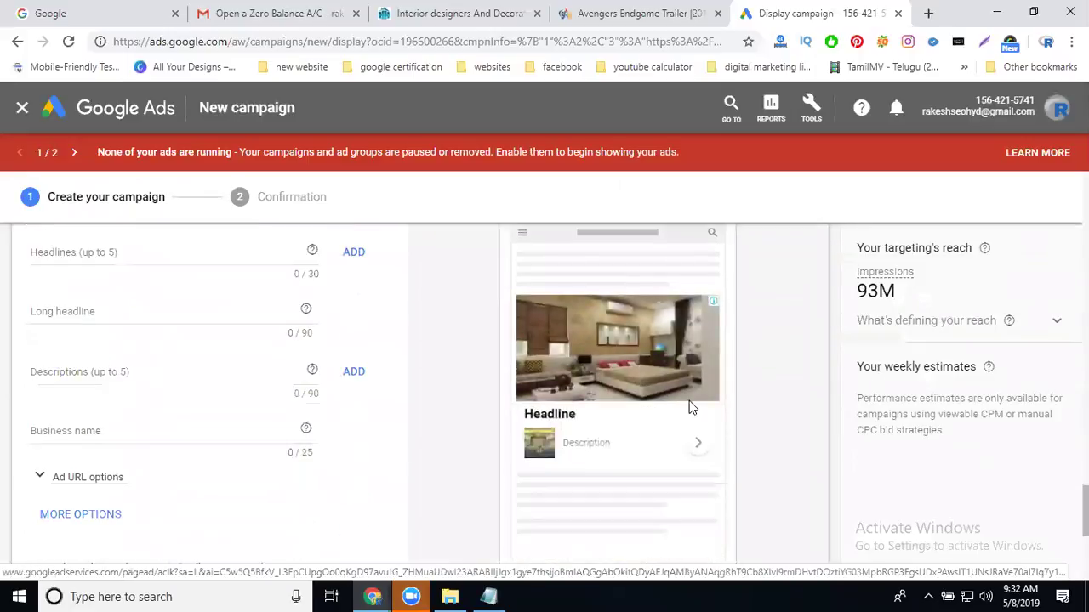
scroll(643, 364, up, 1)
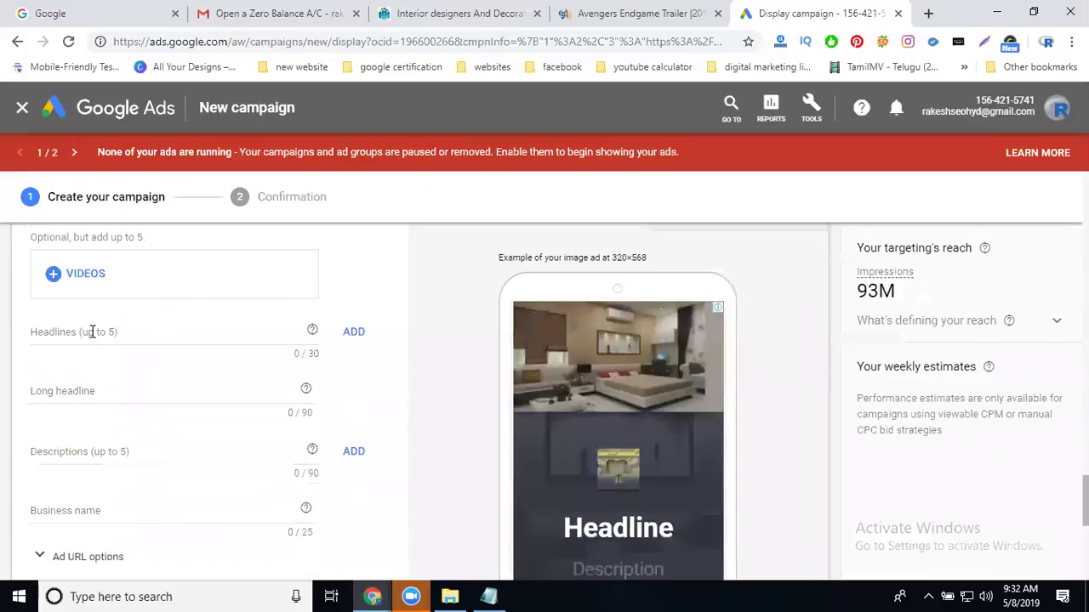
Add two extra headline fields to the responsive display ad and make the first headline field ready for entry
click(153, 336)
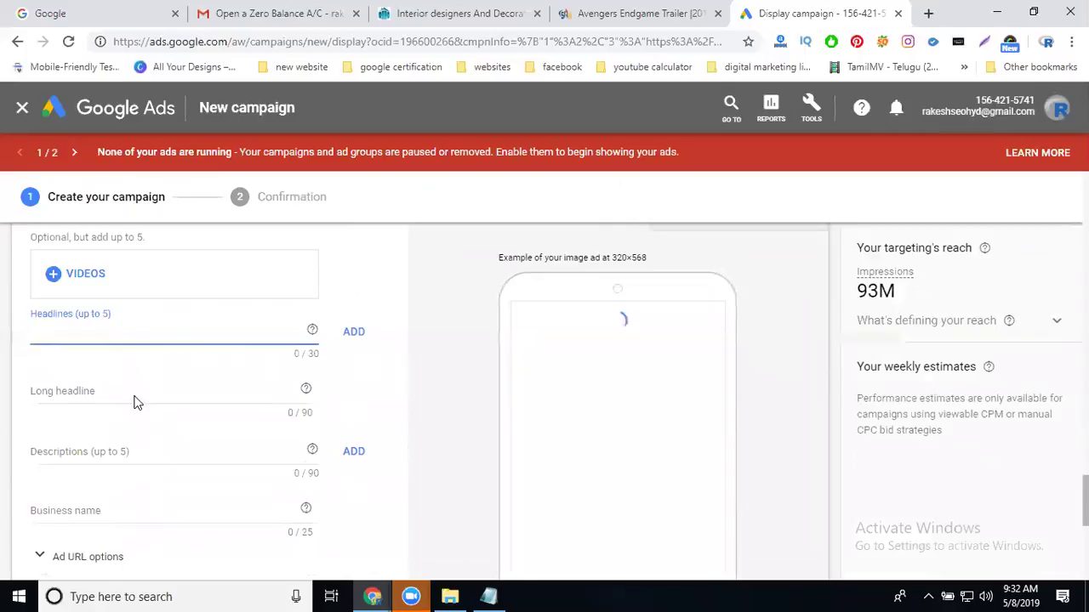
scroll(128, 374, down, 1)
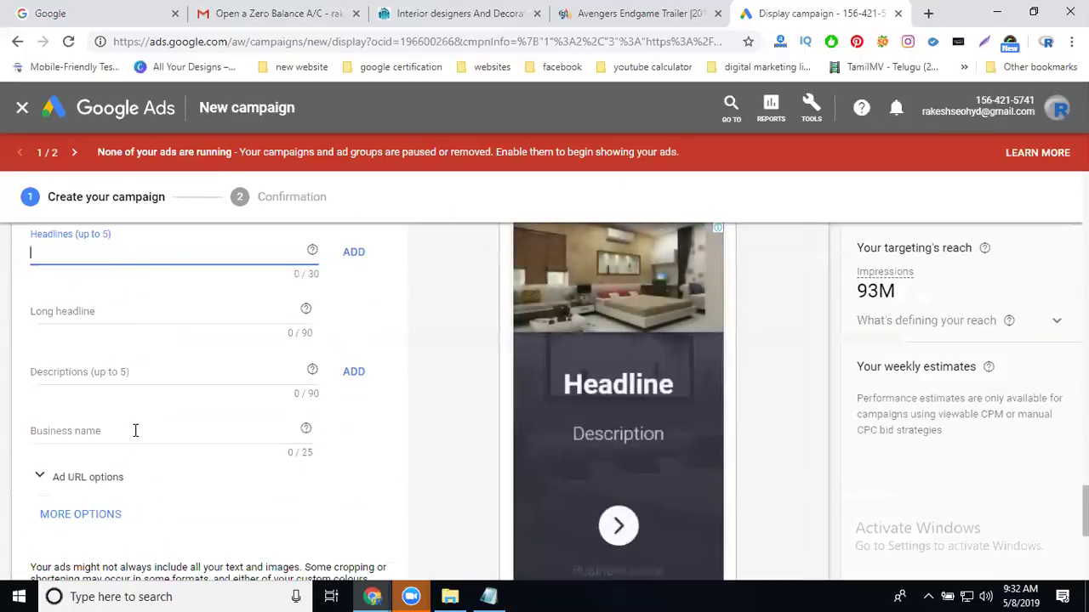
click(353, 254)
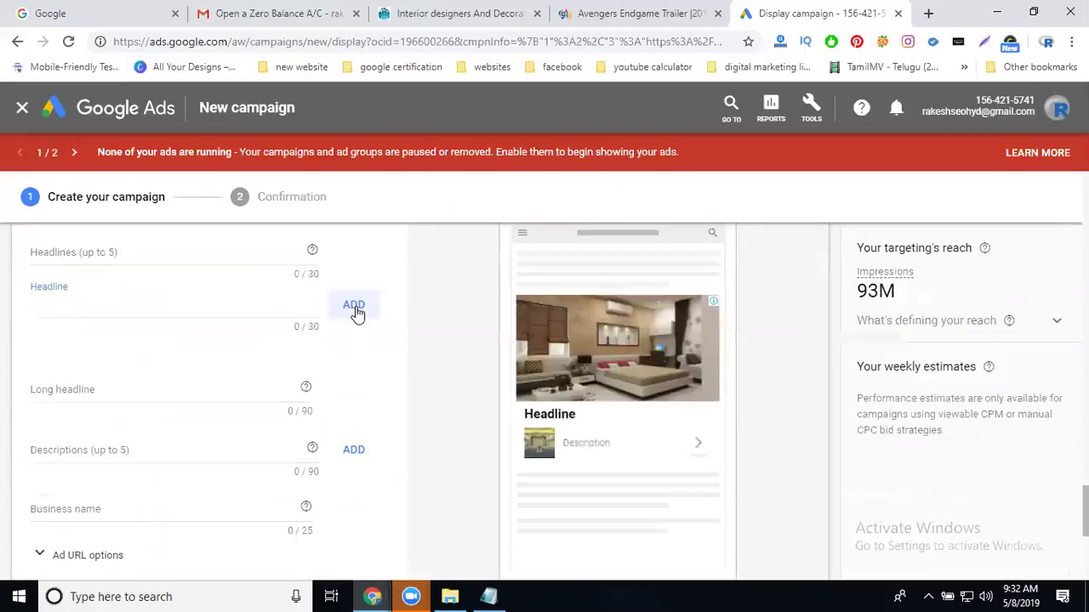
click(354, 307)
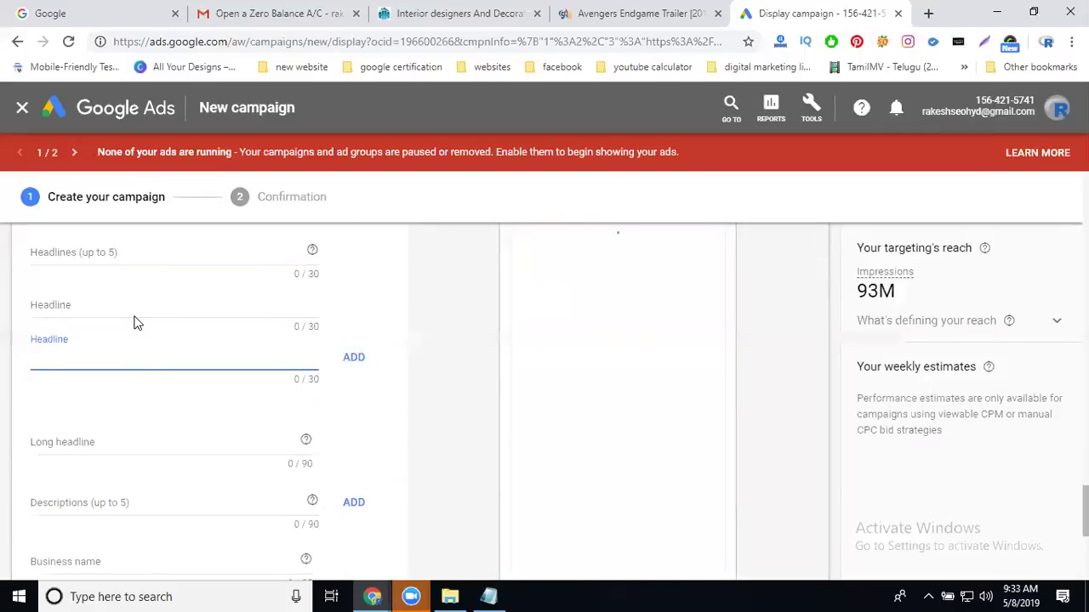
scroll(206, 332, up, 3)
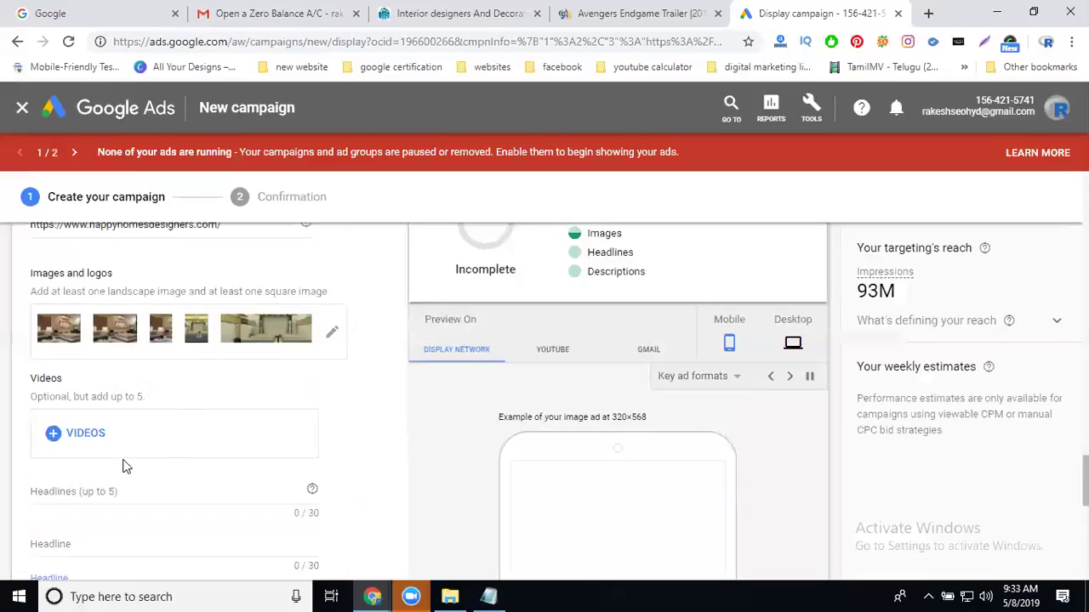
scroll(122, 466, down, 2)
click(119, 332)
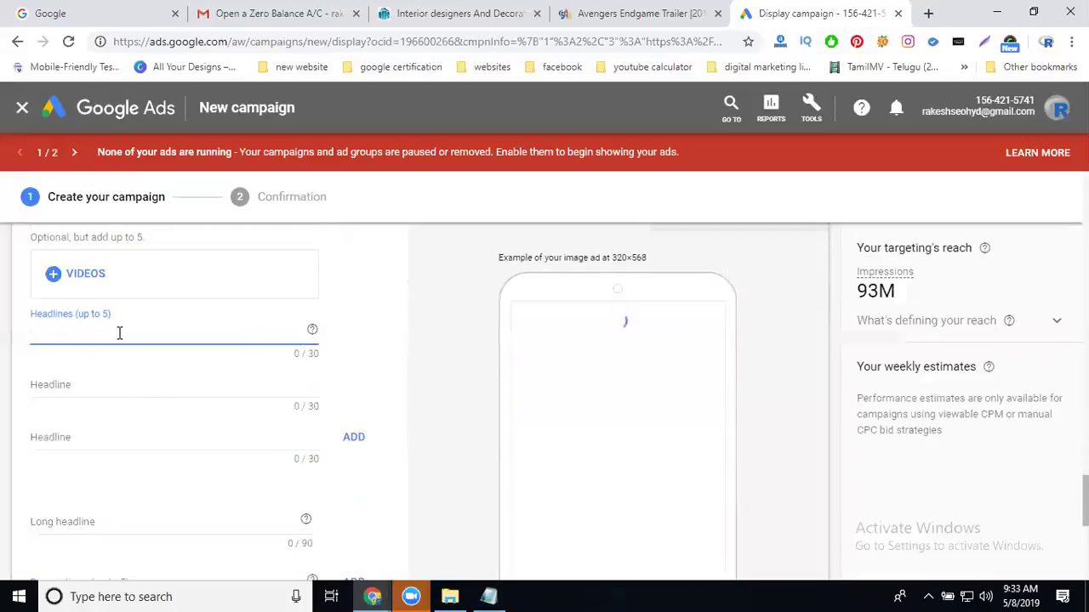
Enter the first headline of the responsive display ad as "Interior Designers Hyderabad"
text(Interior Designers in Hyderabad)
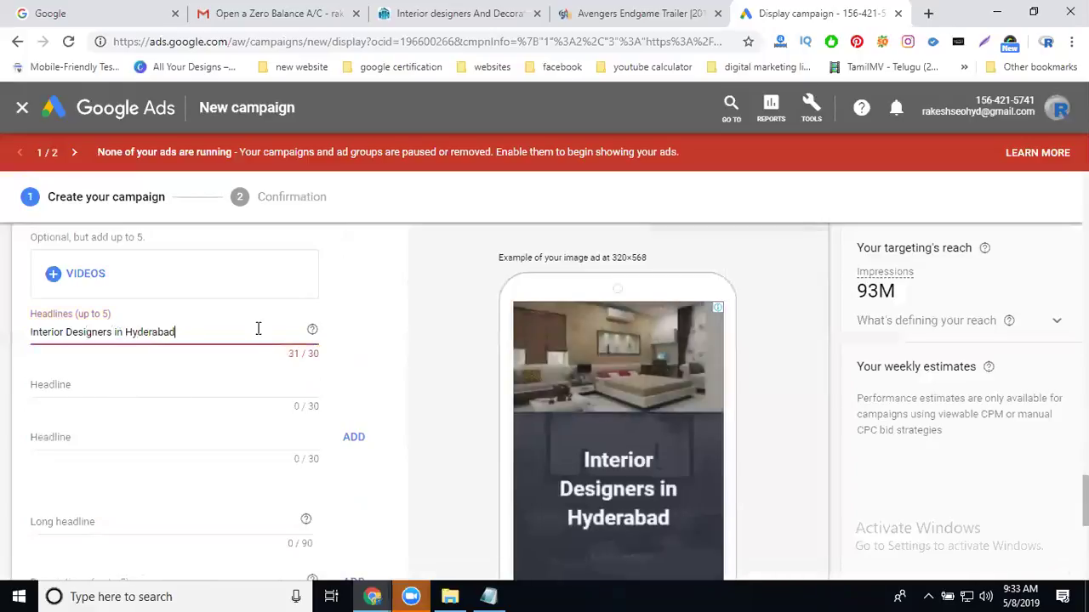
click(126, 331)
key(BackSpace)
key(BackSpace)
key(BackSpace)
key(BackSpace)
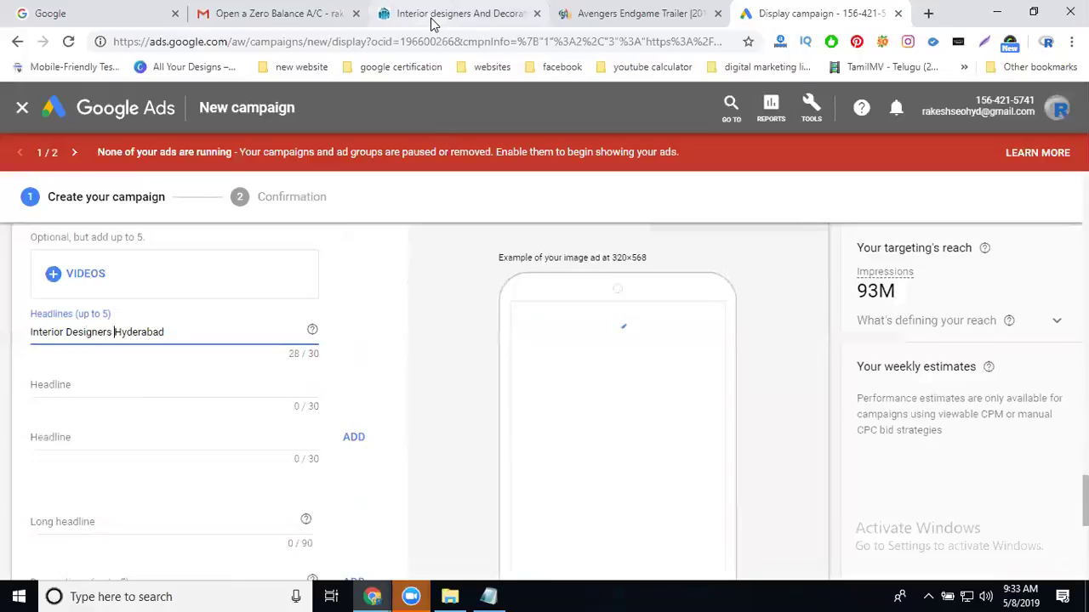
Copy the website's intro text from "Happy Homes Designers is Provide" through "Decorator And Architect" and paste it as the ad's long headline
click(431, 19)
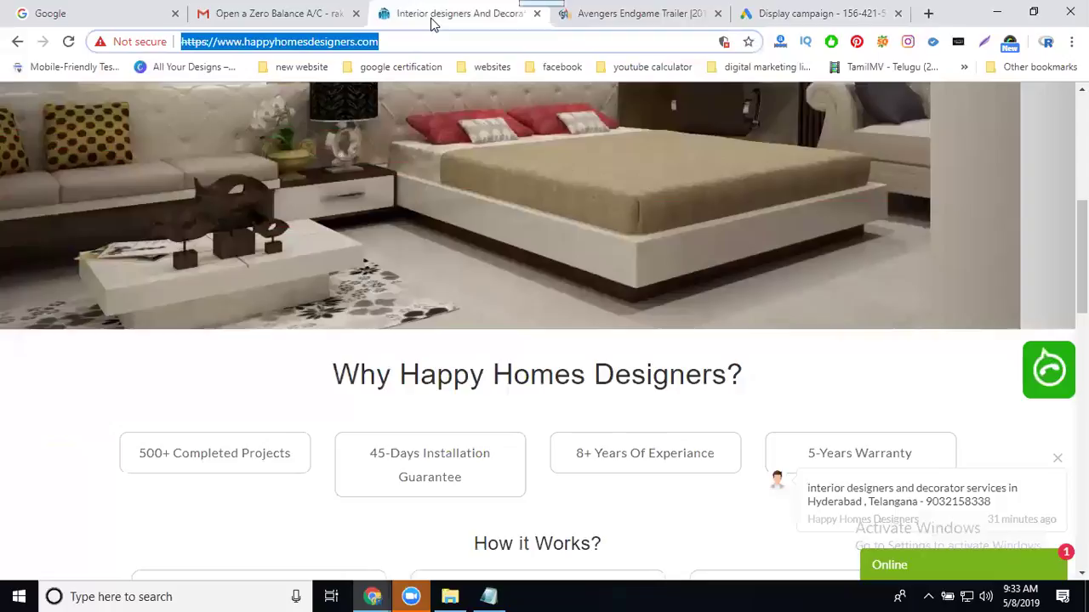
scroll(231, 311, down, 4)
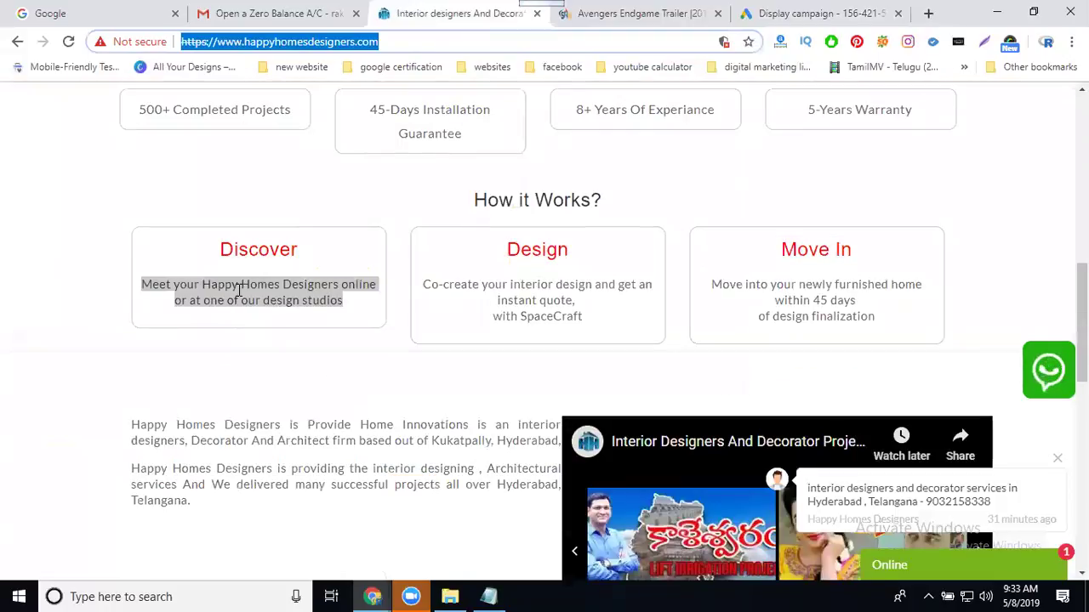
scroll(238, 293, down, 3)
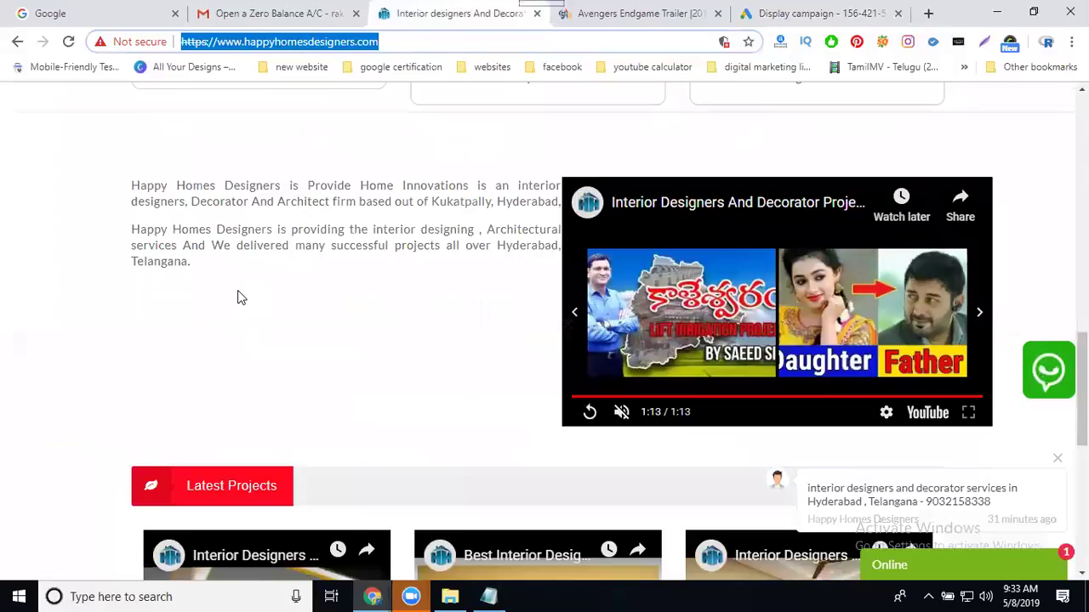
drag(131, 185, 331, 202)
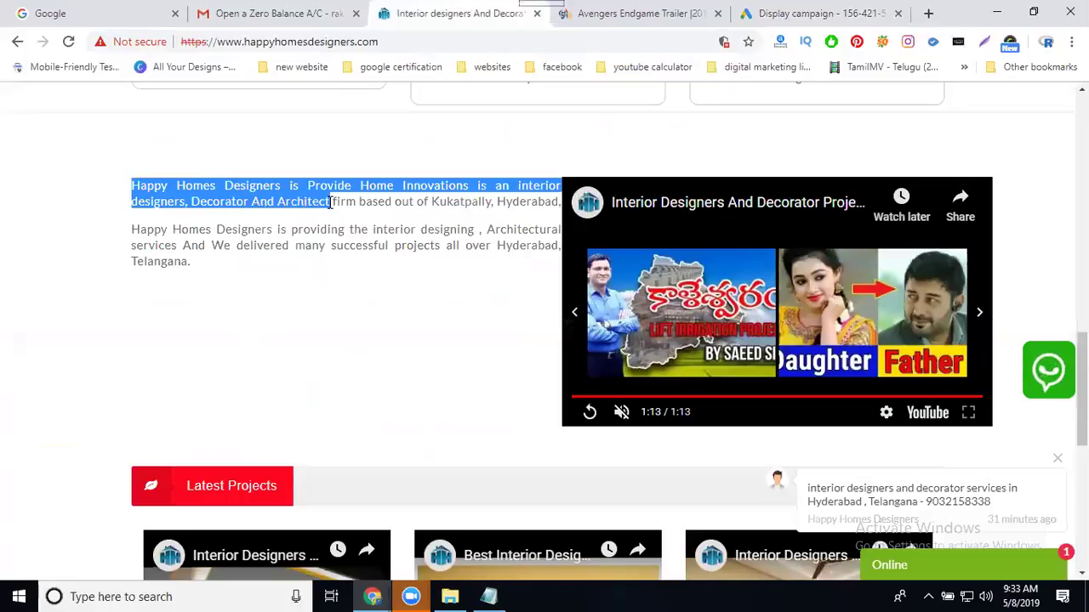
click(754, 16)
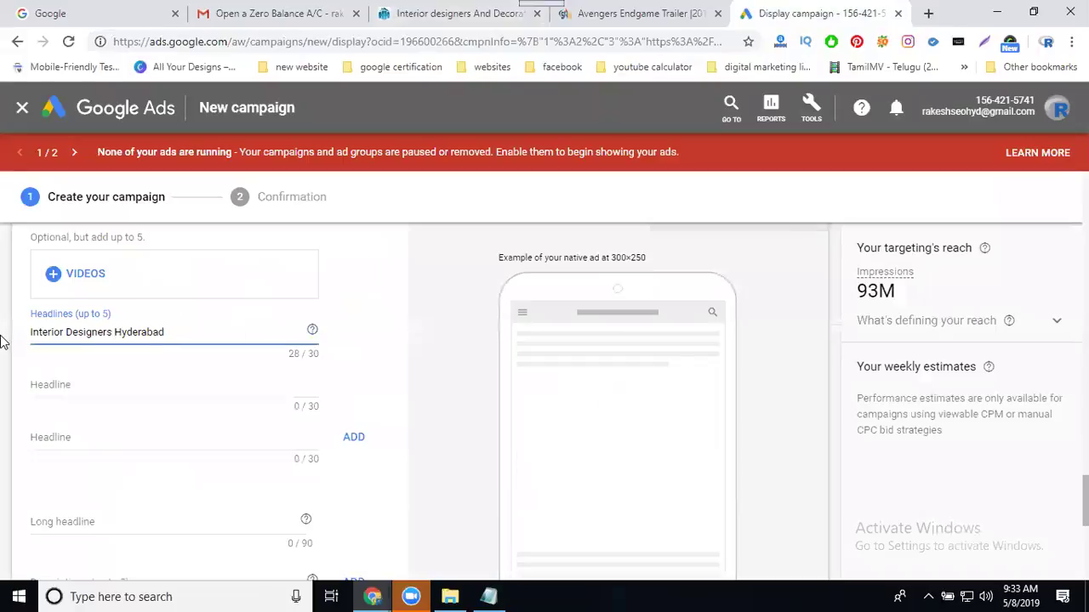
scroll(4, 345, down, 3)
click(96, 358)
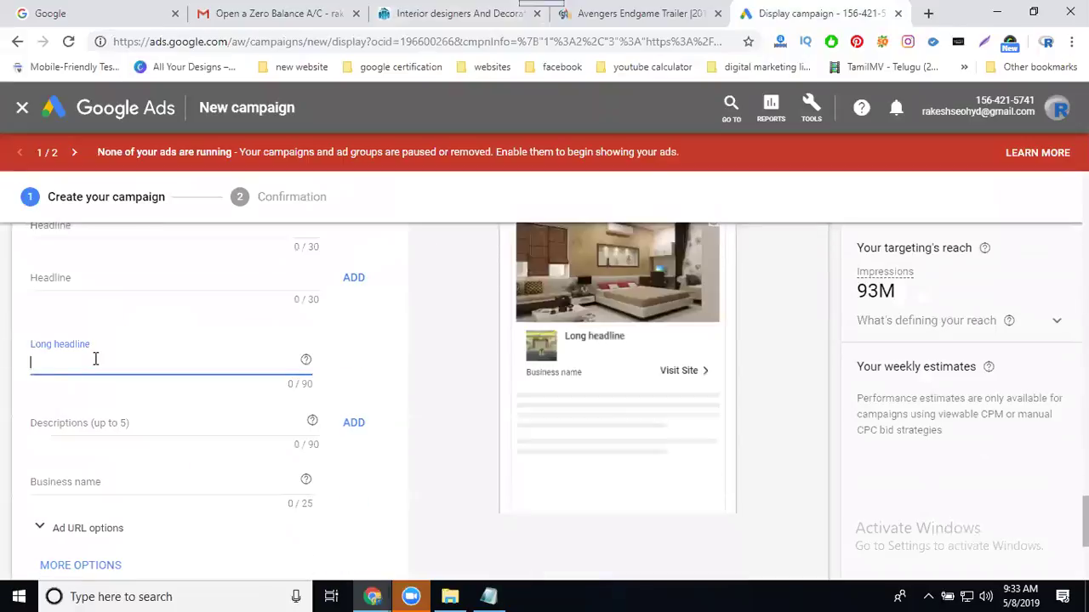
key(ctrl+v)
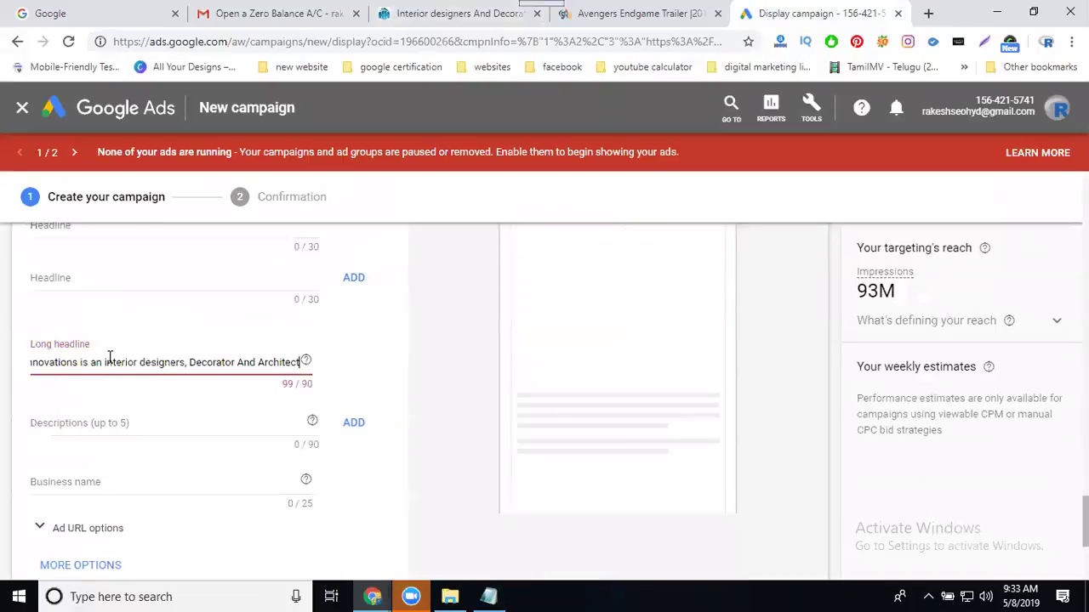
Shorten the long headline to fit the 90-character limit by removing the ending "And Architect", so it ends with "Decorator"
key(BackSpace)
key(BackSpace)
key(BackSpace)
key(BackSpace)
key(BackSpace)
key(BackSpace)
key(BackSpace)
key(BackSpace)
key(BackSpace)
key(BackSpace)
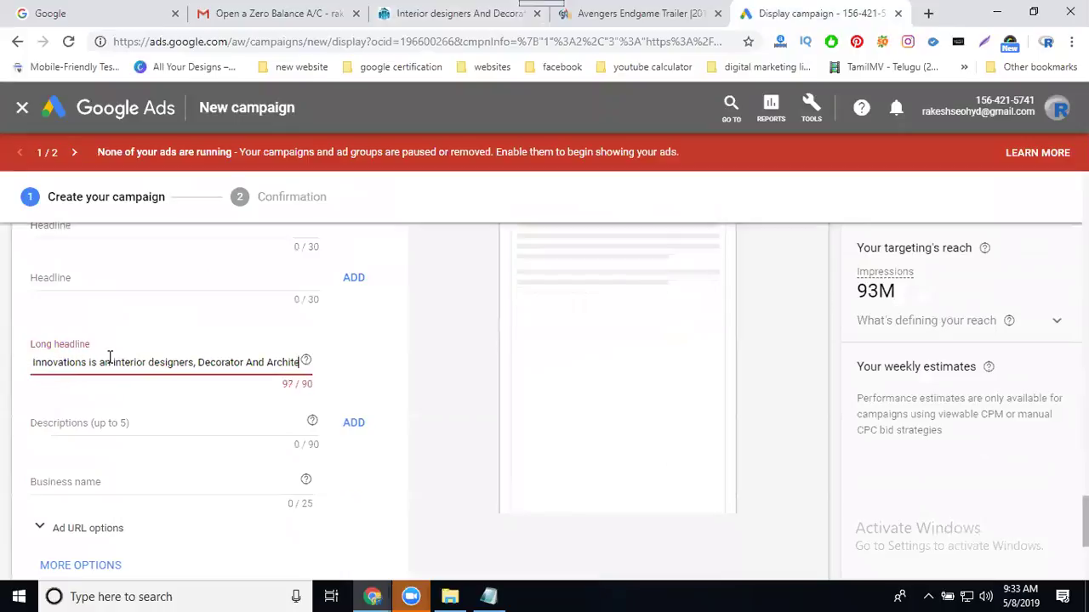
key(BackSpace)
key(BackSpace)
key(BackSpace)
key(BackSpace)
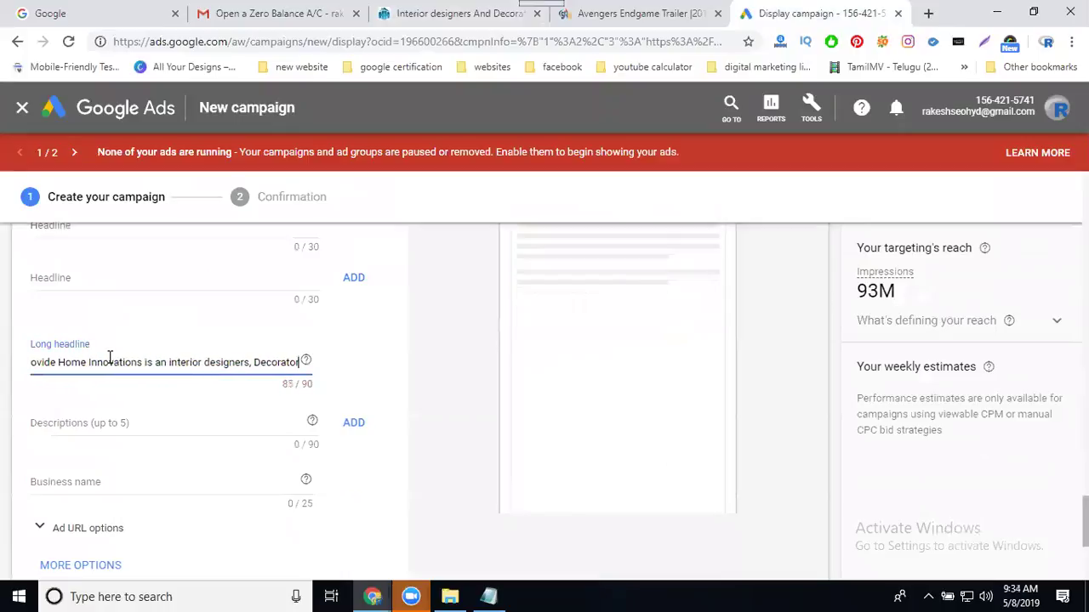
Copy "Architect firm based out of Kukatpally, Hyderabad" from the website's intro paragraph and paste it as the ad description
click(455, 16)
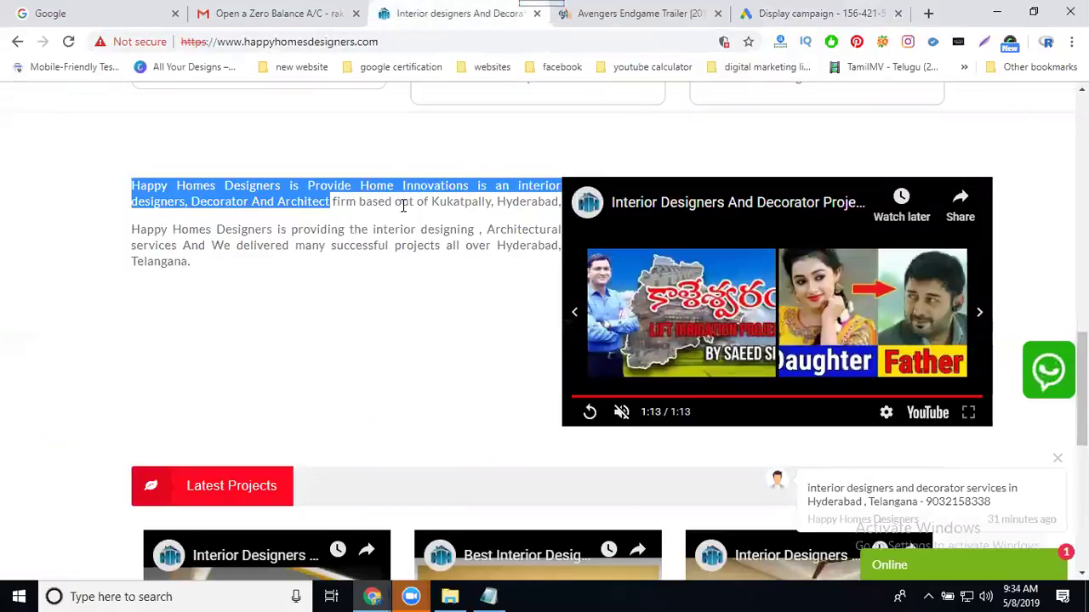
click(396, 206)
drag(279, 202, 560, 202)
key(ctrl+c)
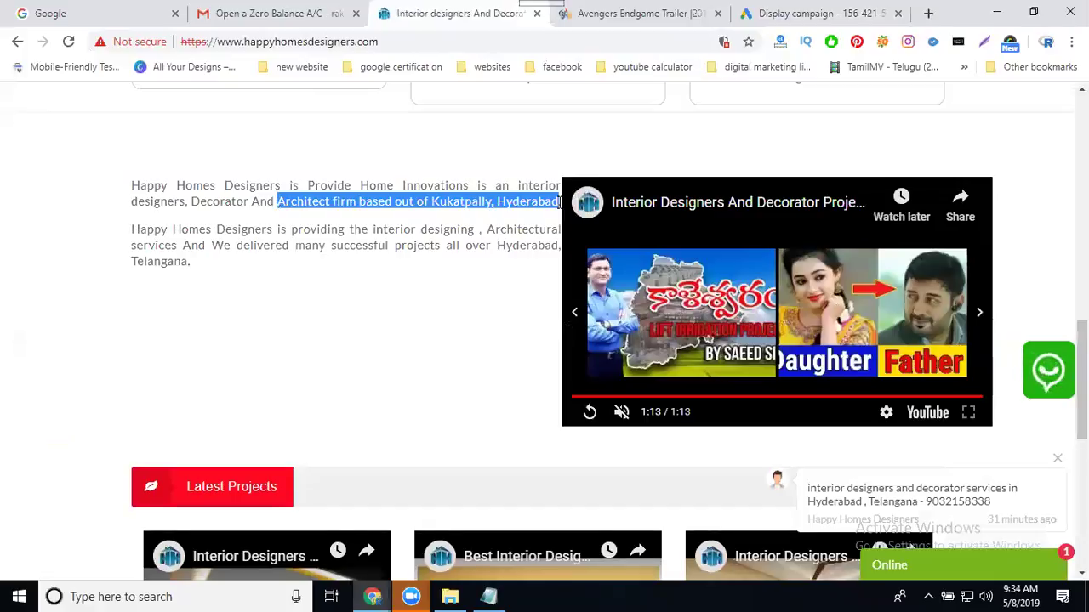
click(776, 12)
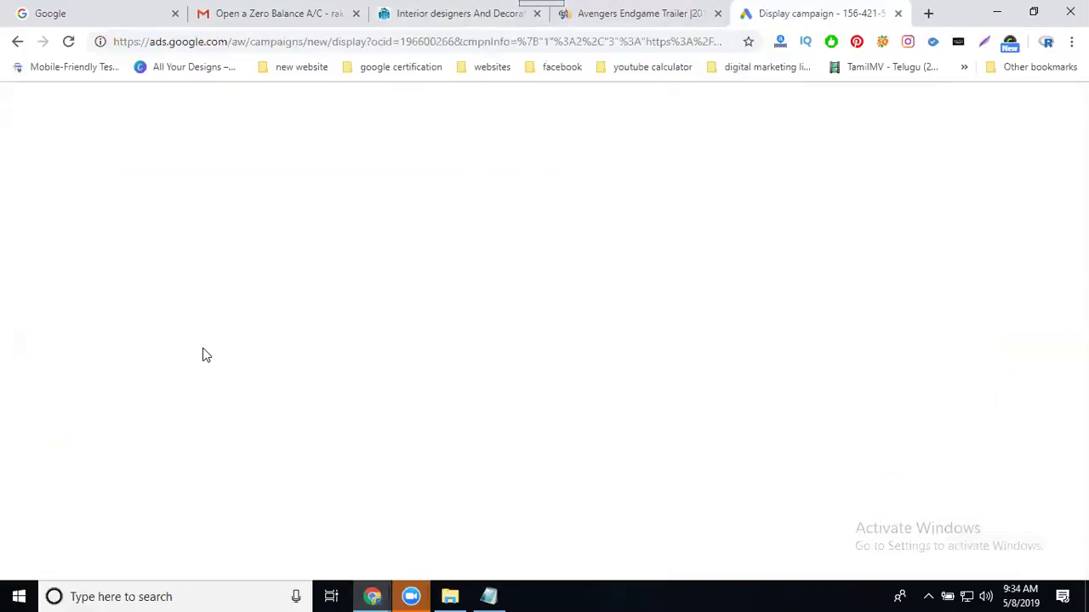
click(146, 426)
key(ctrl+v)
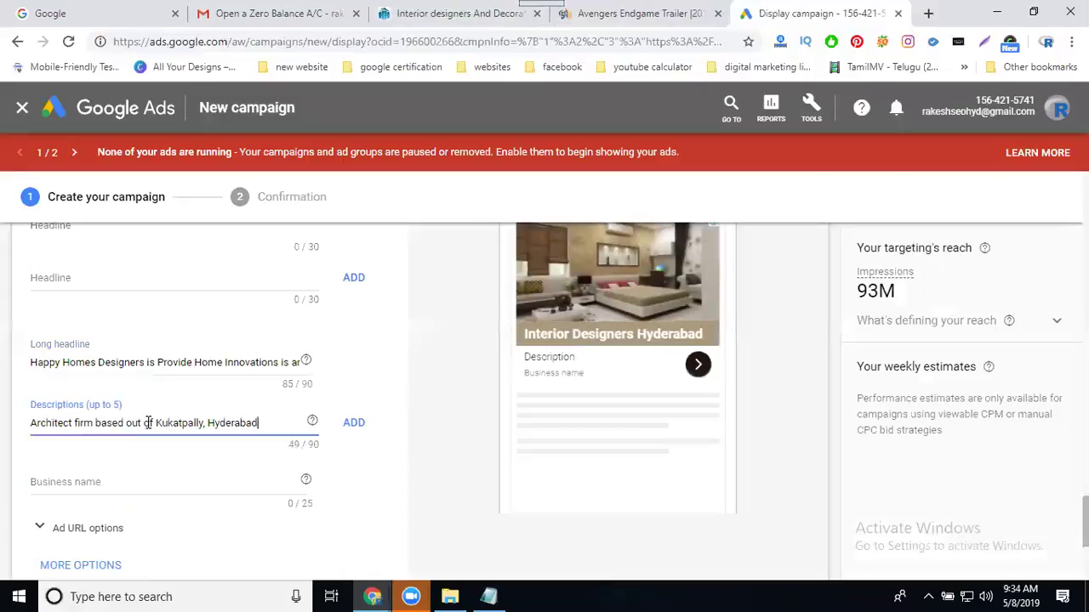
Enter "Happy Homes Designers" as the business name of the ad
click(107, 481)
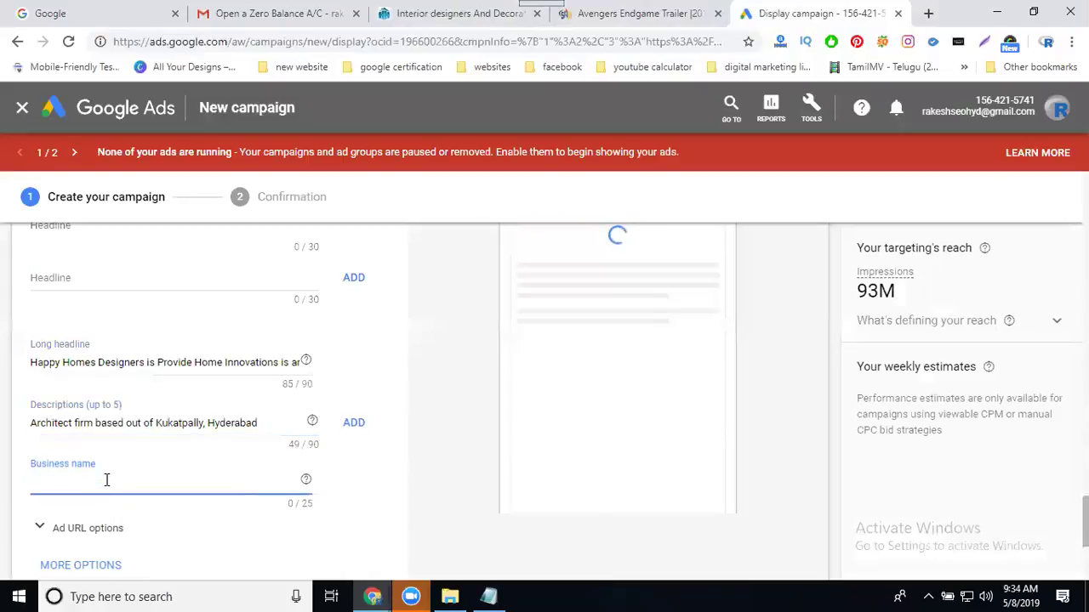
text(Happy)
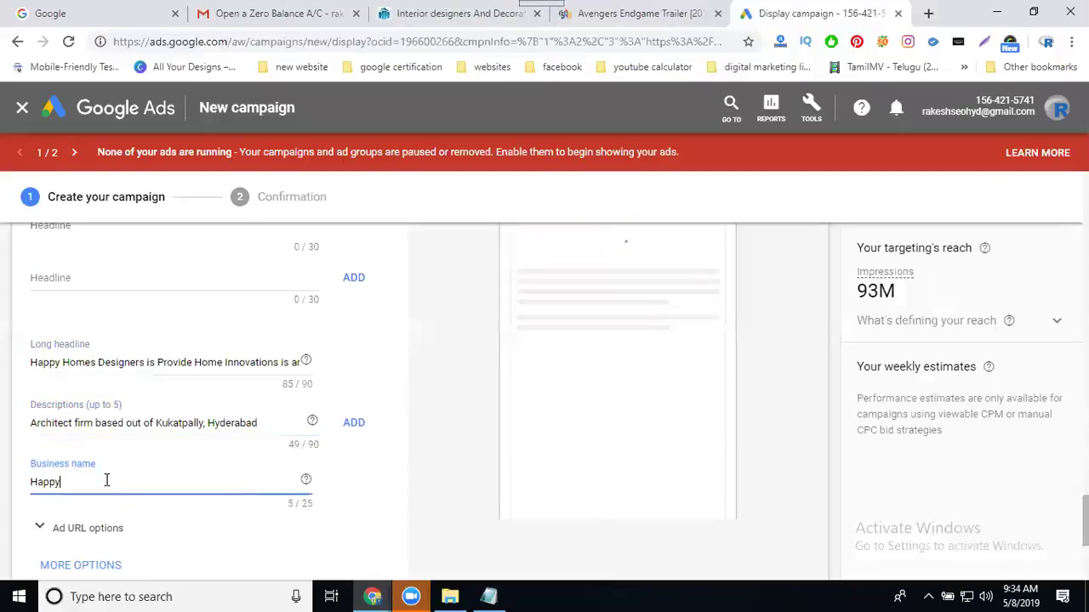
text( Homes Designers)
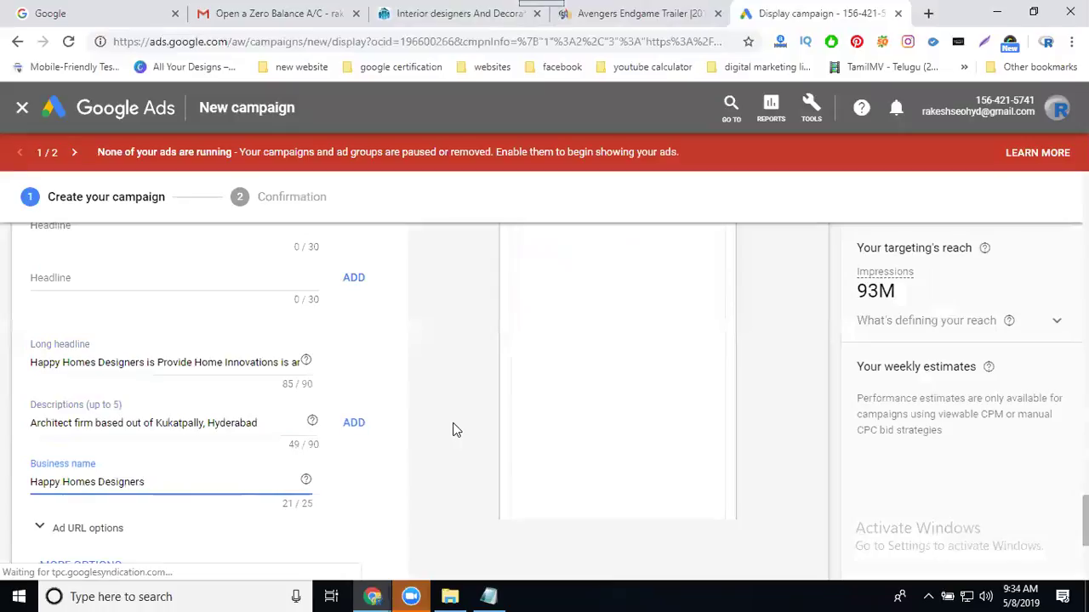
Copy "500+ Completed Projects" from the website's Why Happy Homes Designers section and paste it as the second headline
scroll(453, 429, up, 4)
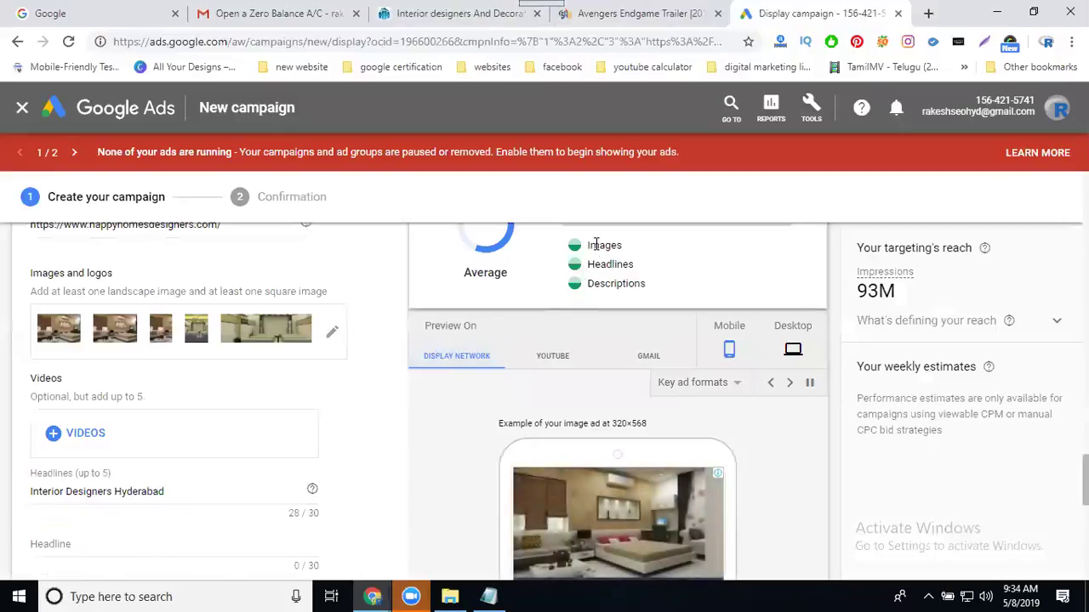
scroll(567, 309, up, 2)
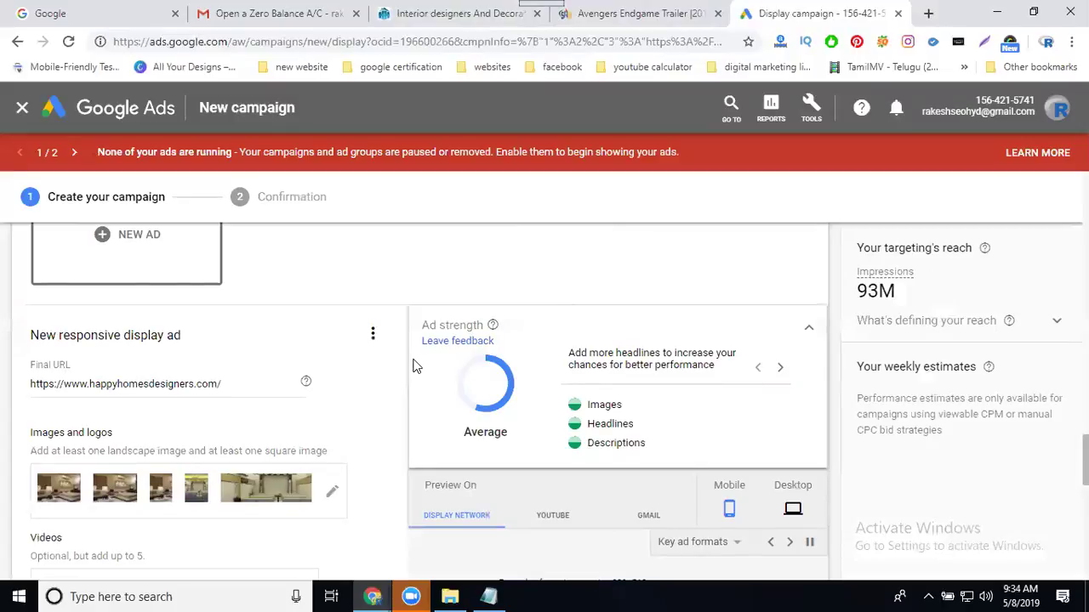
scroll(414, 363, down, 3)
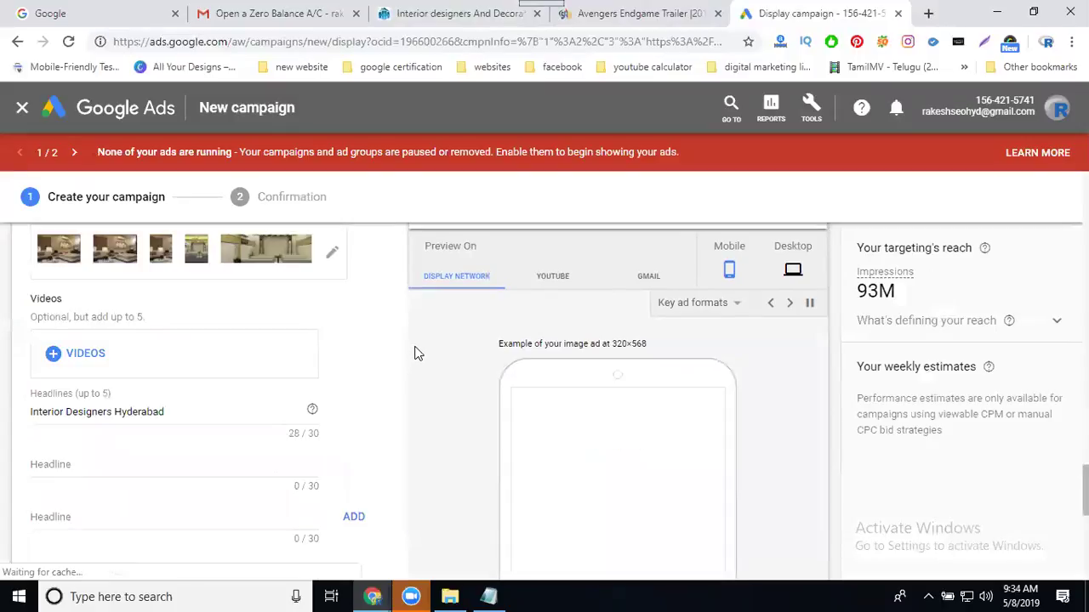
scroll(414, 352, down, 1)
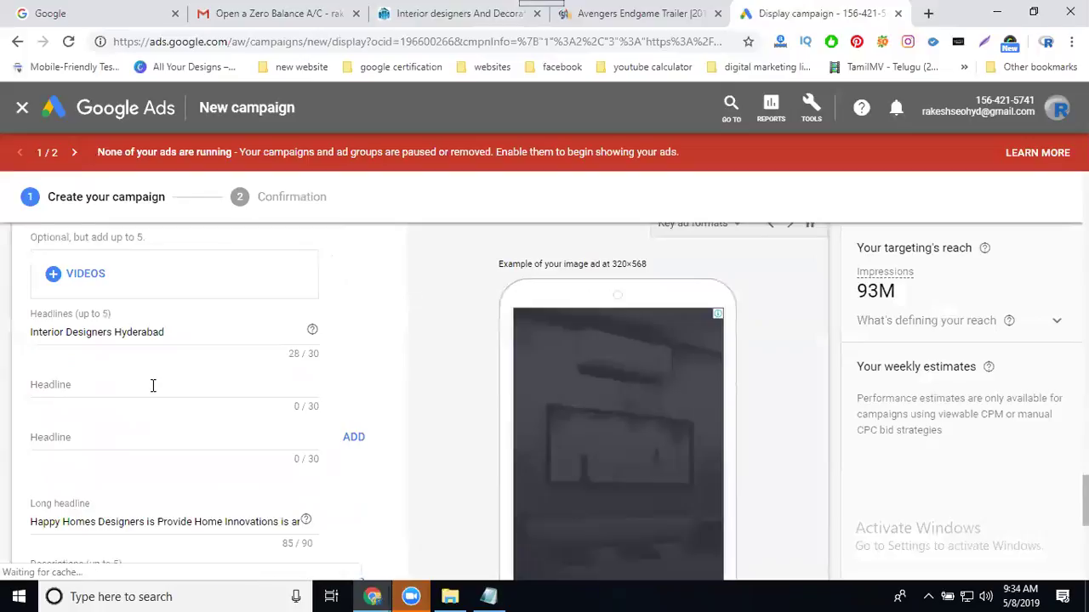
click(153, 387)
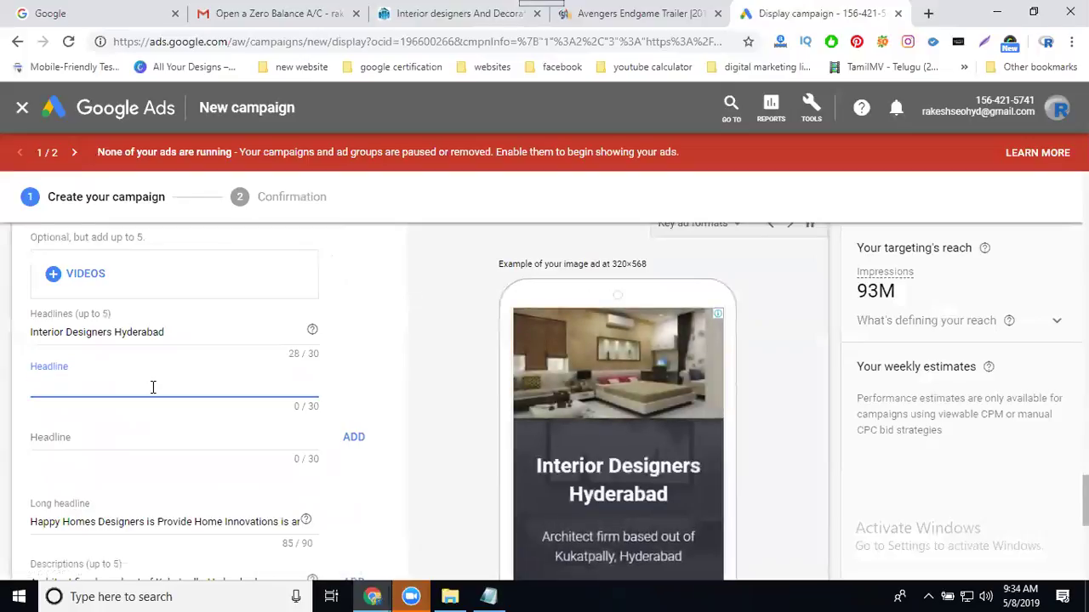
click(470, 21)
scroll(315, 299, up, 3)
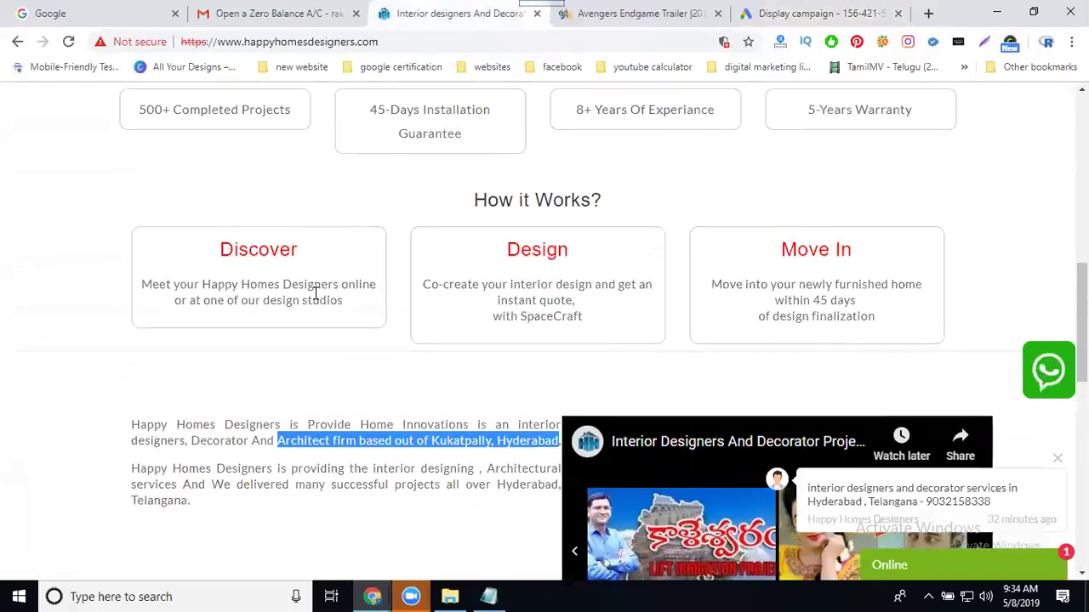
scroll(316, 293, up, 1)
drag(294, 195, 137, 194)
key(ctrl+c)
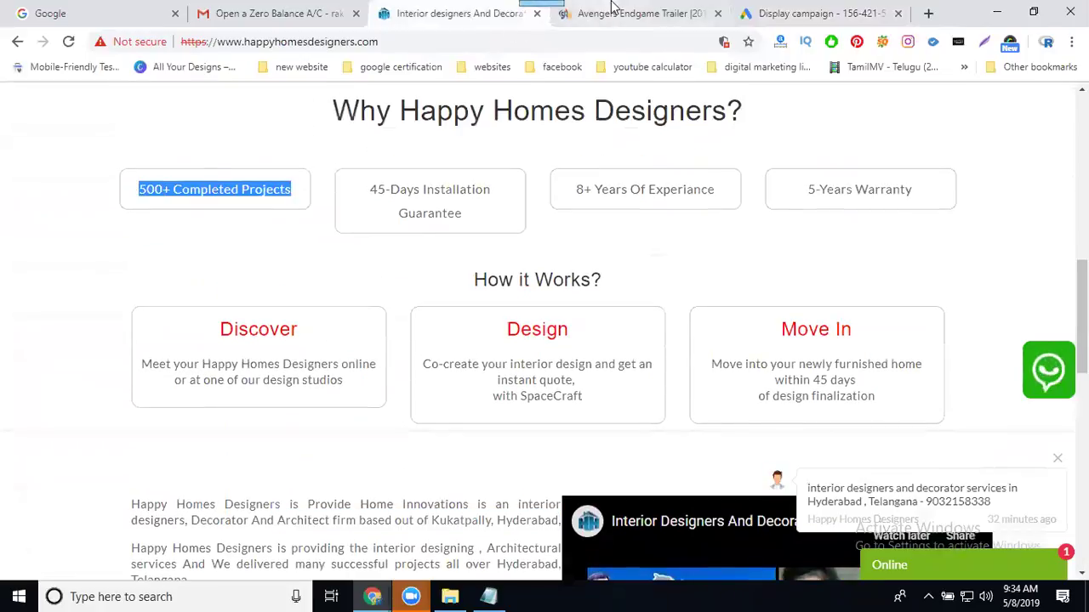
click(753, 17)
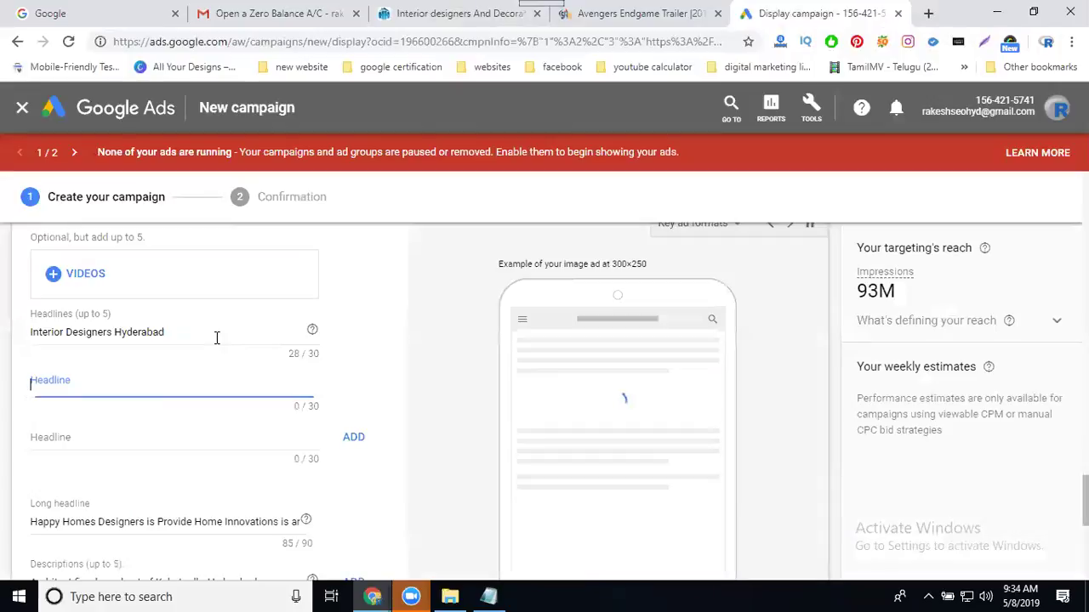
key(ctrl+v)
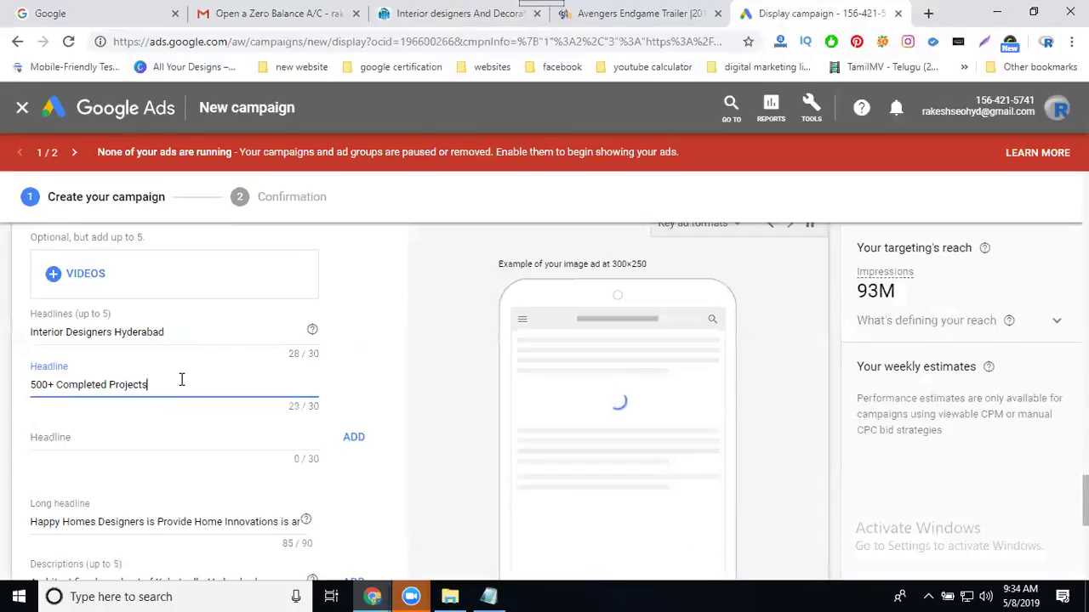
Copy "45-Days Installation Guarantee" from the website and paste it as the third headline of the ad
click(434, 13)
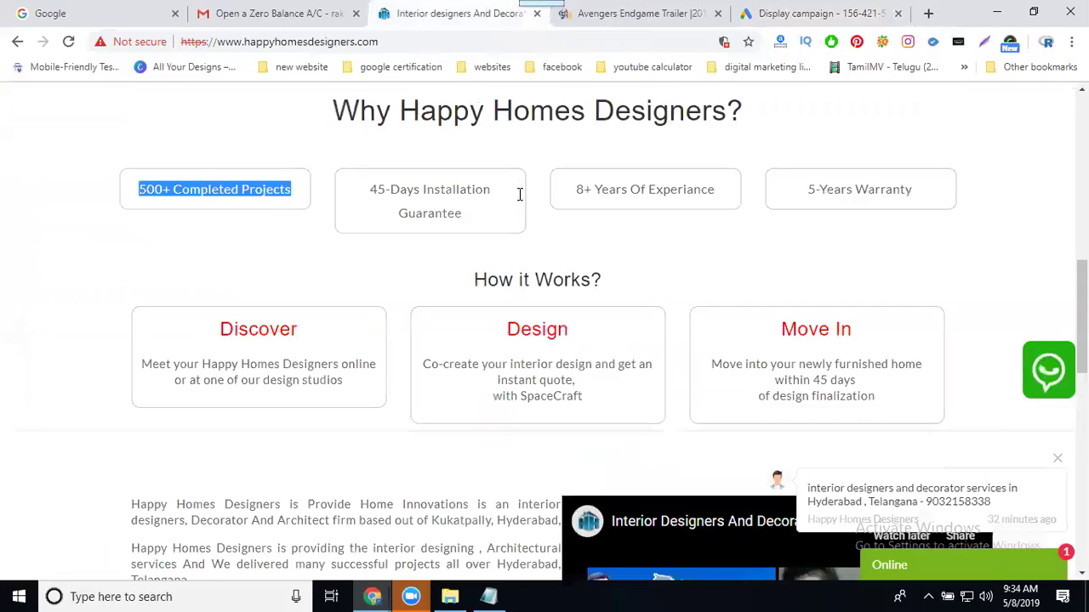
drag(466, 215, 369, 183)
key(ctrl+c)
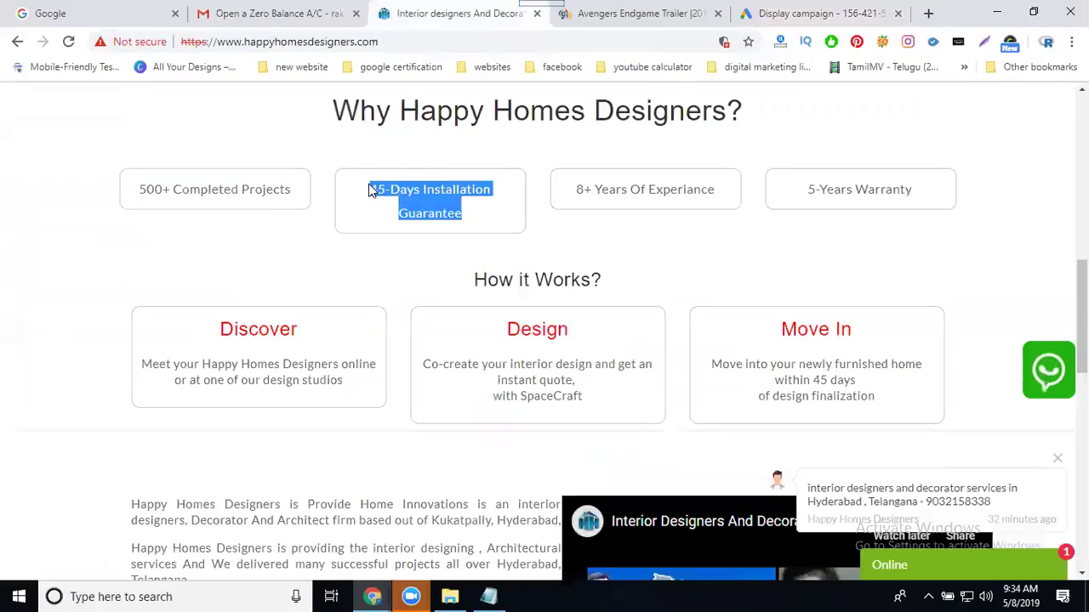
click(765, 13)
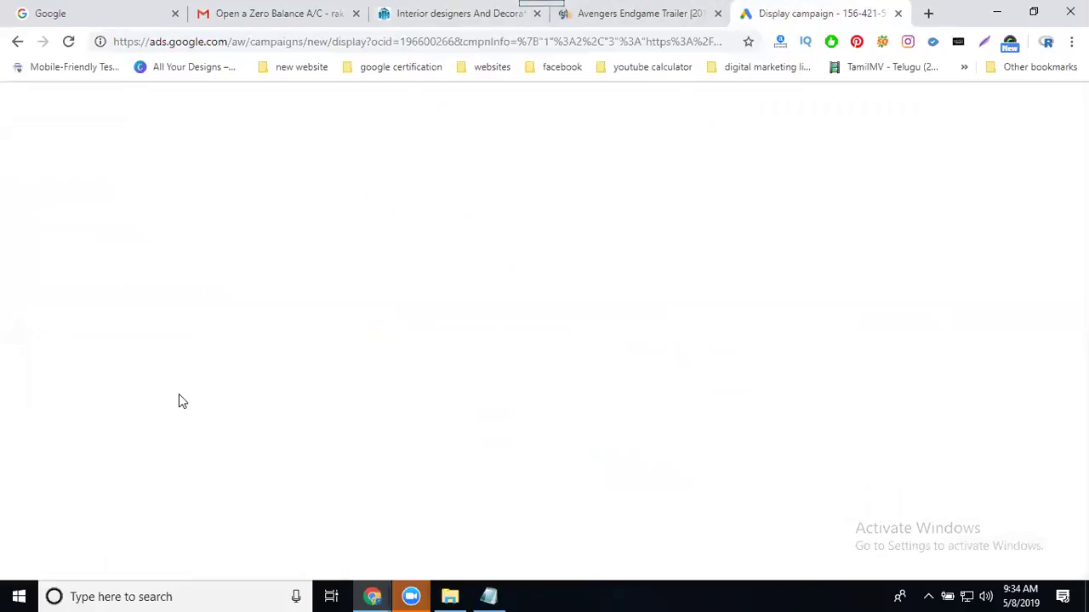
click(152, 436)
key(ctrl+v)
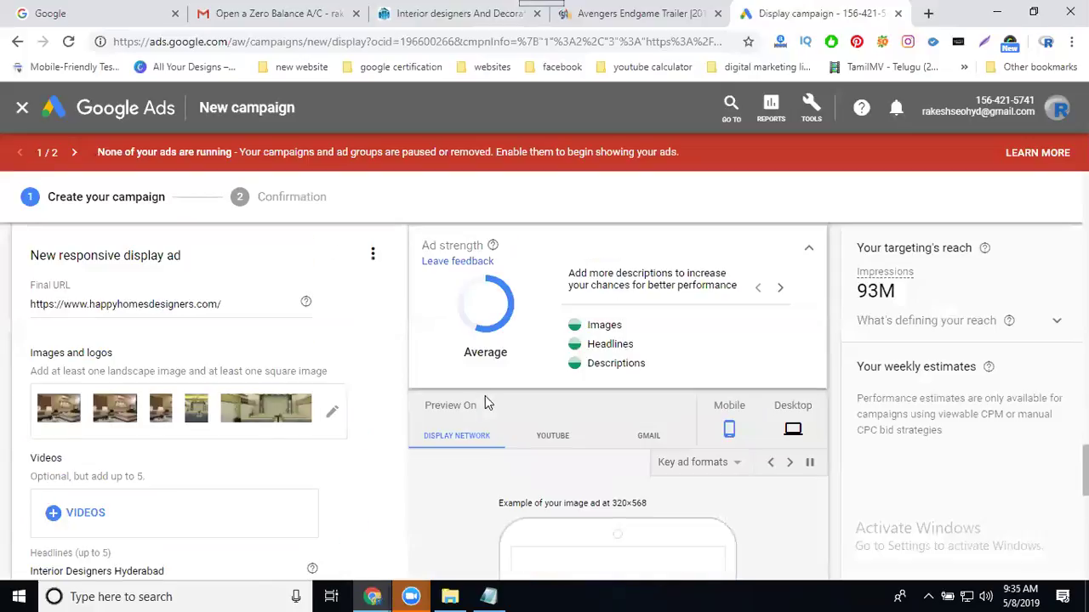
Review the completed ad fields and examine how the ad appears in the YouTube preview
scroll(391, 366, down, 8)
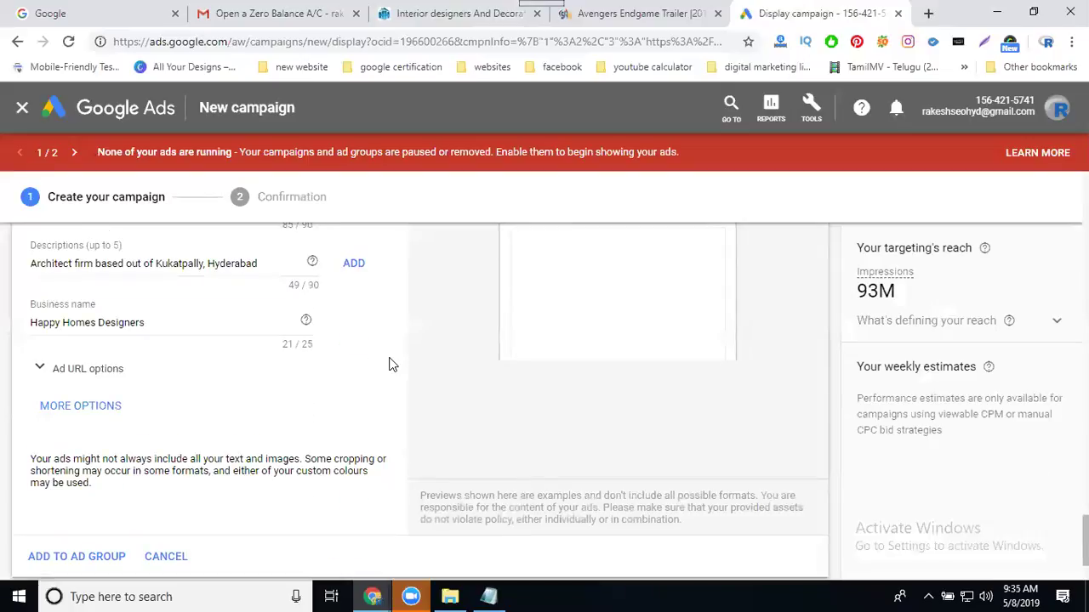
scroll(391, 364, up, 8)
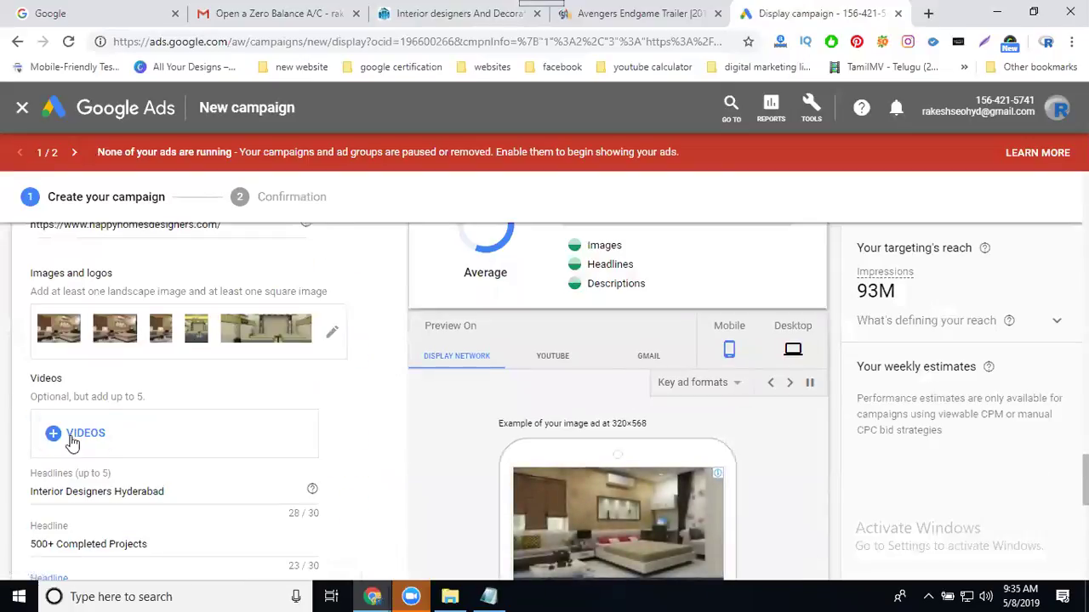
click(545, 366)
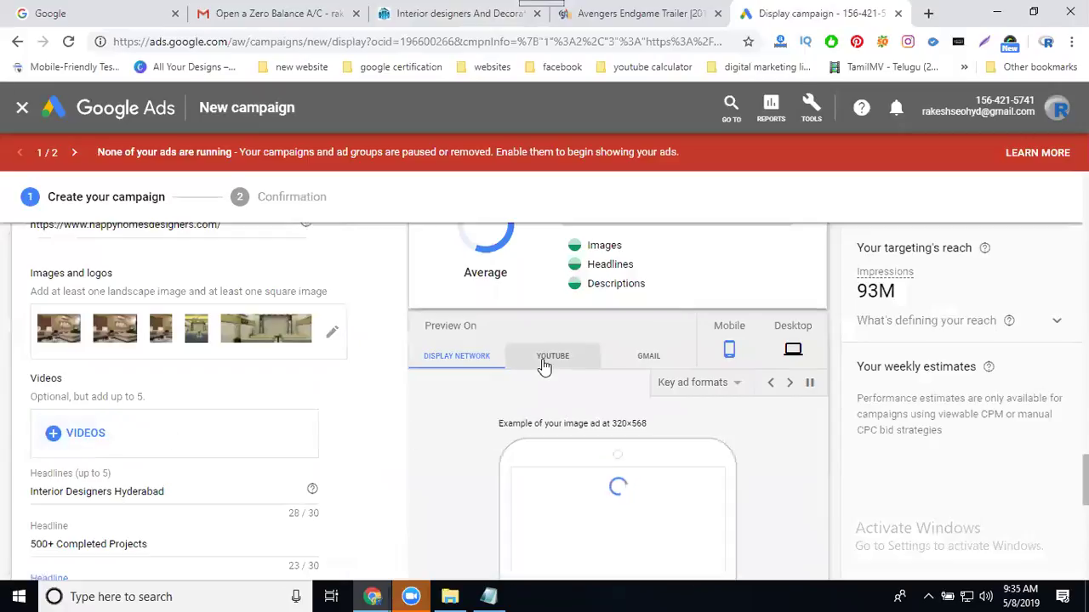
scroll(837, 359, down, 2)
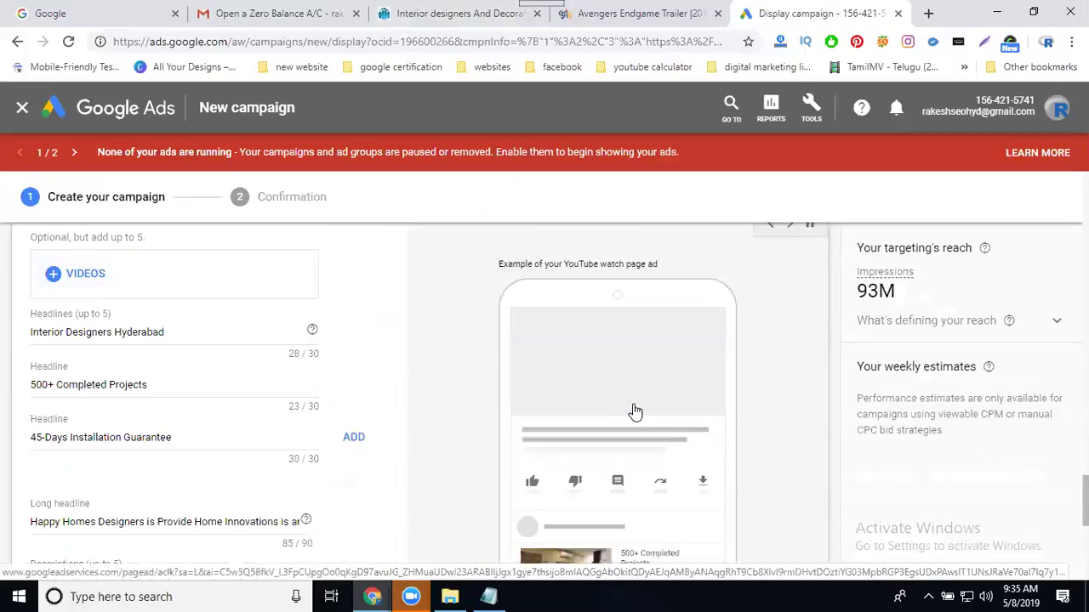
Examine the ad's YouTube preview on mobile, and its desktop previews for YouTube, Gmail and the Display Network
scroll(757, 394, down, 2)
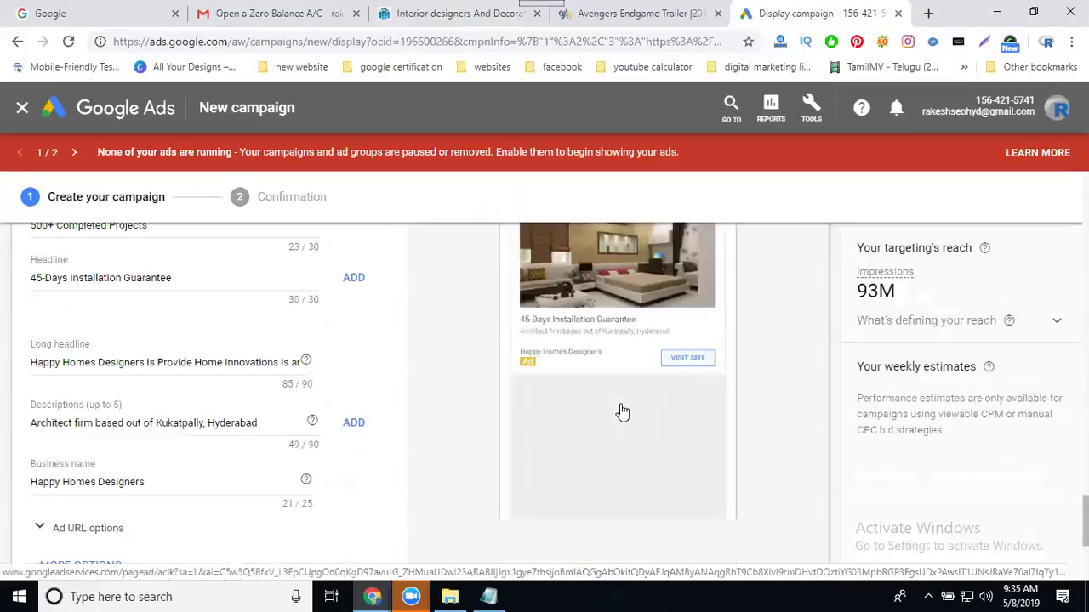
scroll(622, 412, up, 3)
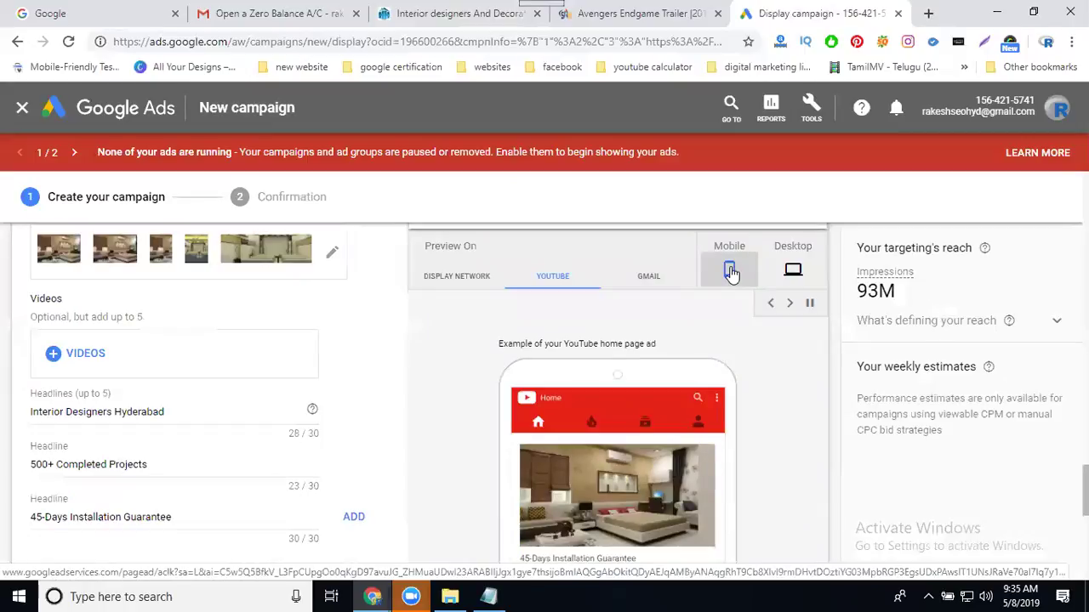
click(778, 272)
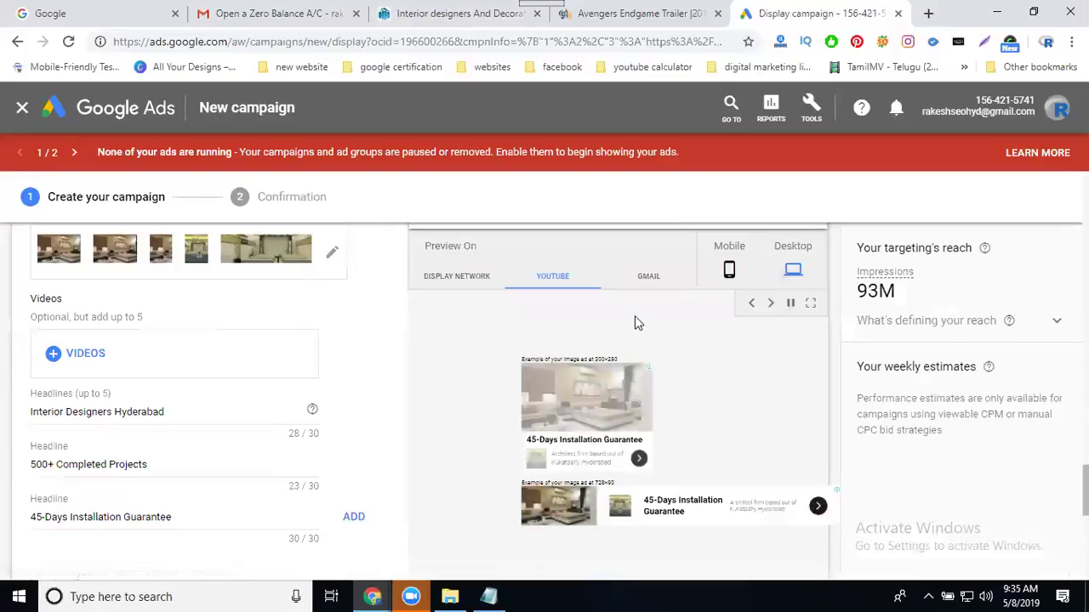
click(646, 294)
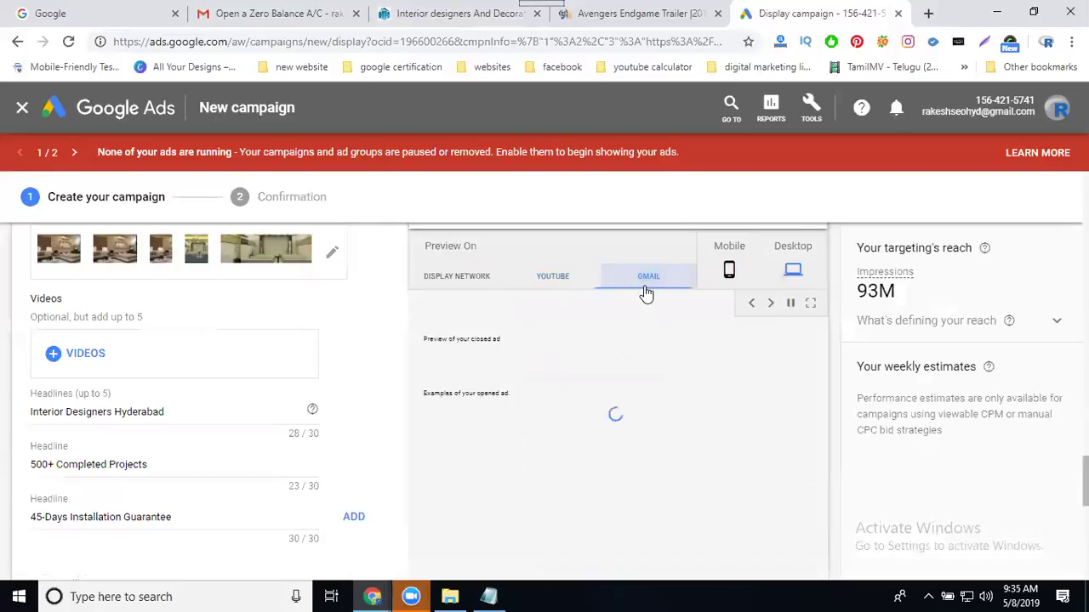
click(478, 288)
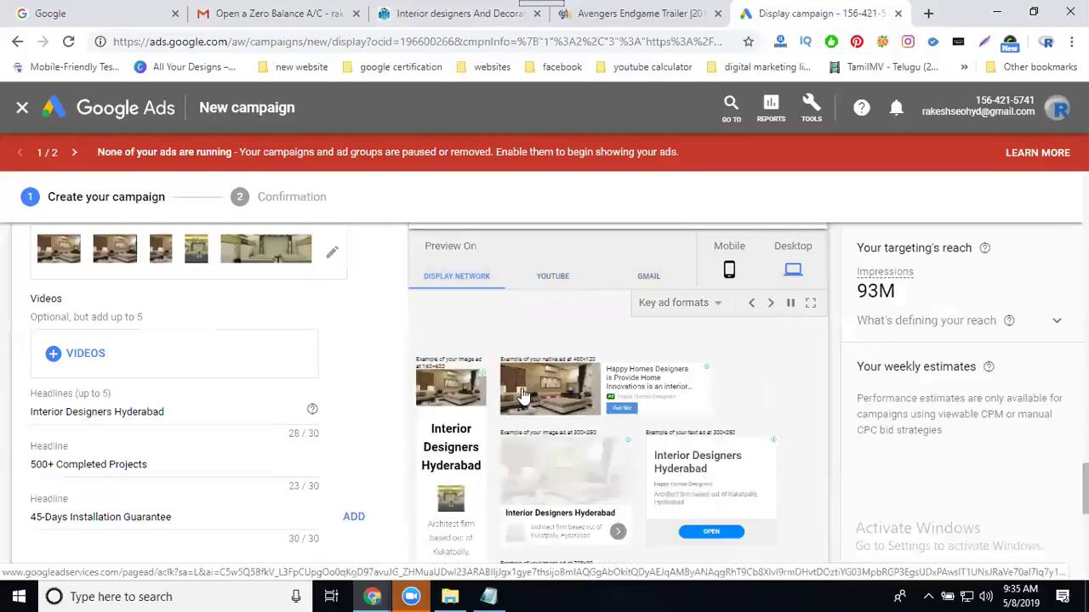
scroll(679, 459, down, 1)
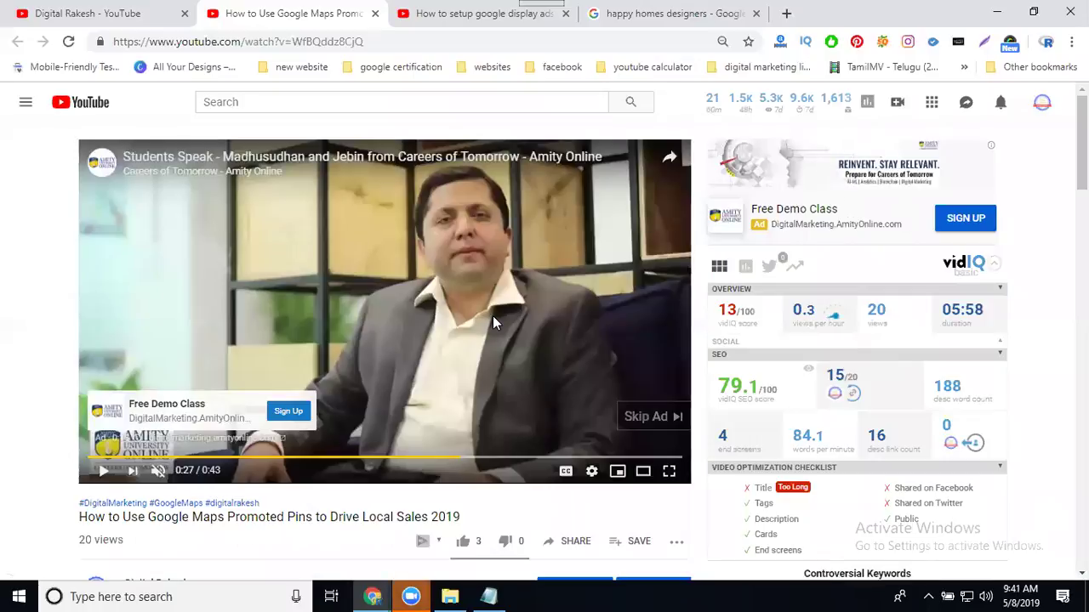
Return to the Display campaign window and search YouTube for "happy homes designers" as a source of ad videos
click(373, 595)
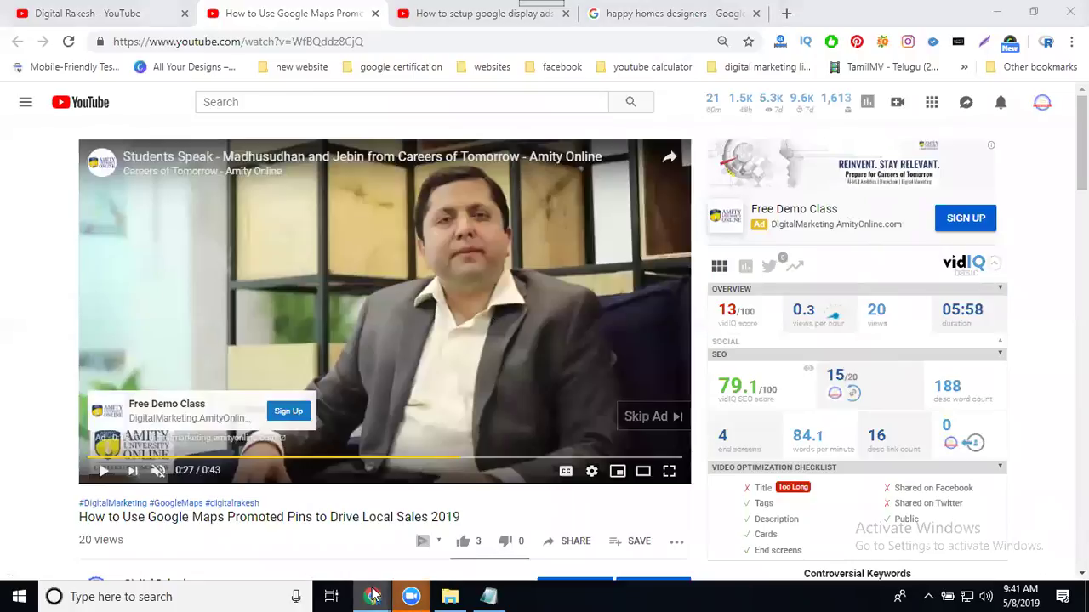
click(316, 536)
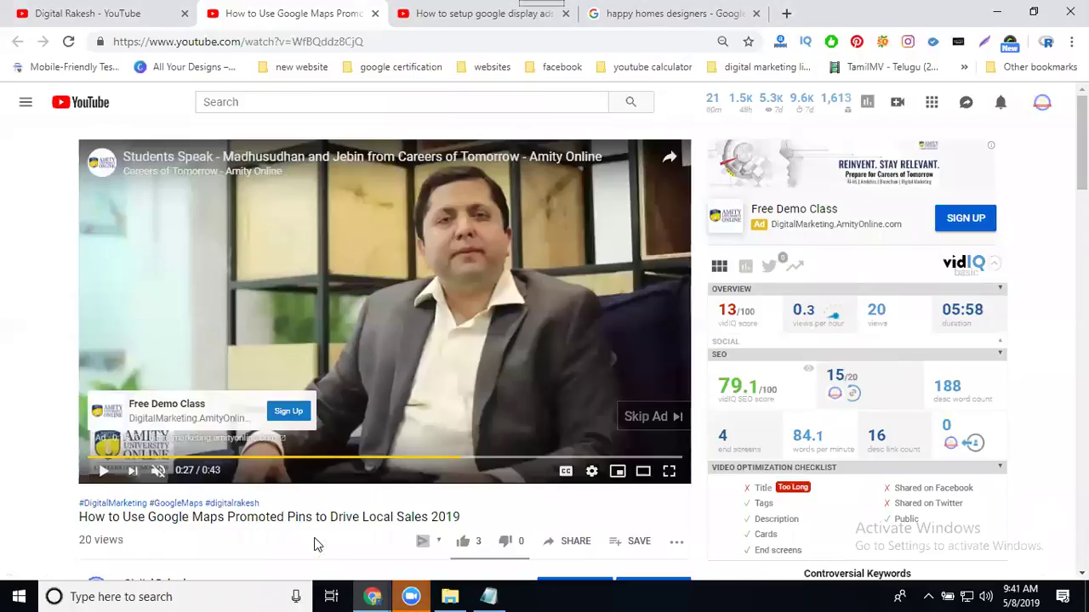
mouse_move(371, 595)
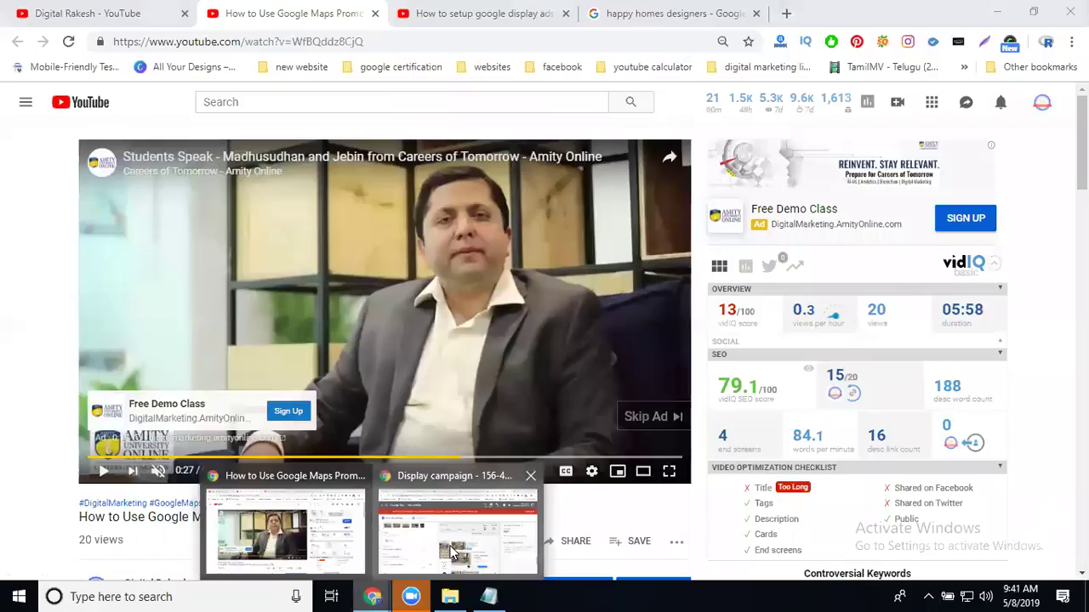
click(455, 548)
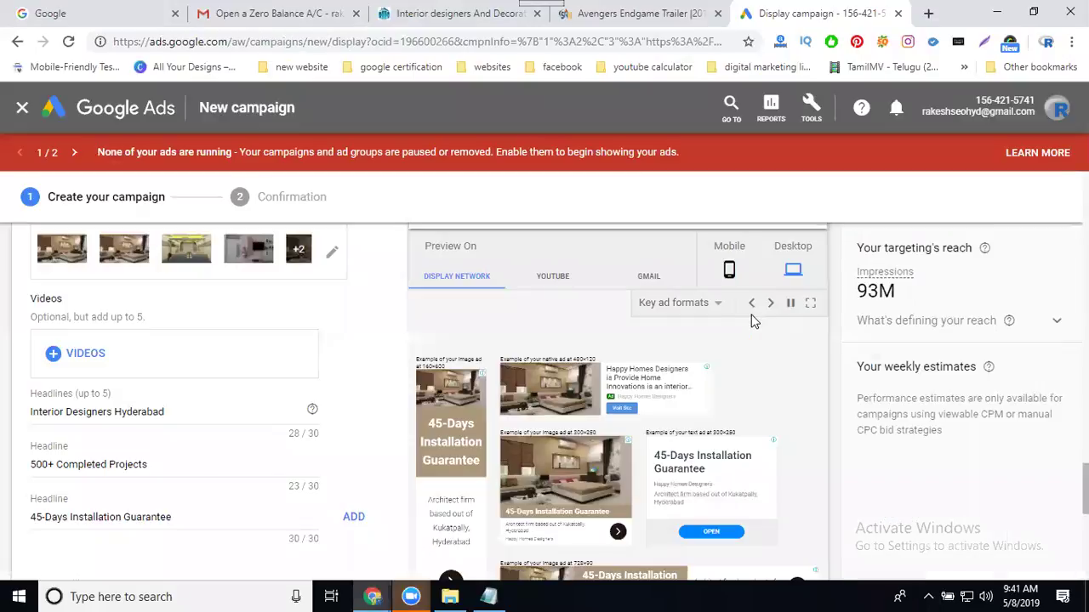
click(77, 355)
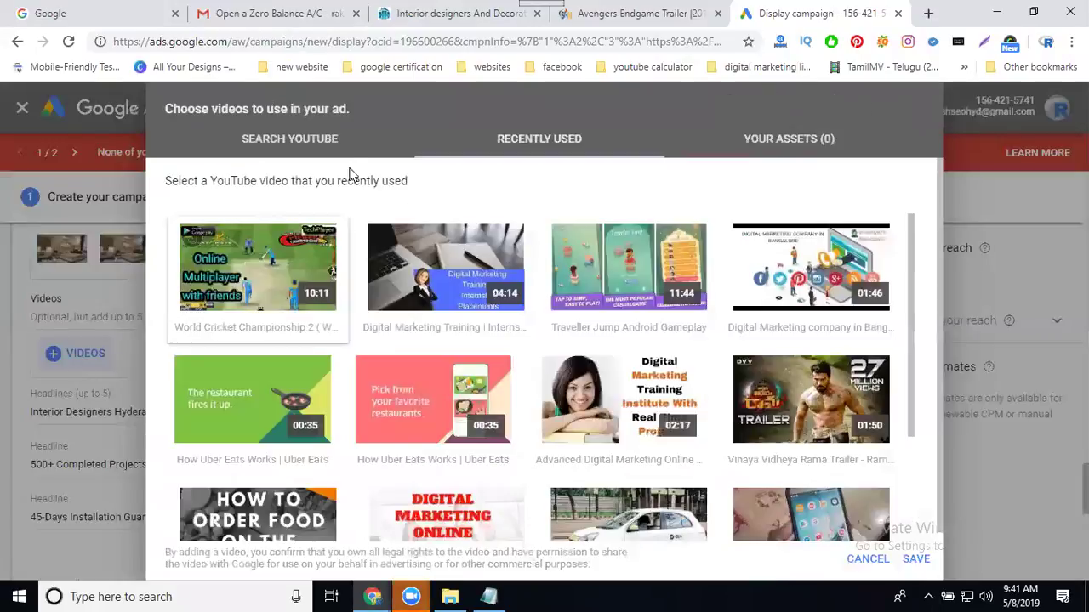
click(304, 150)
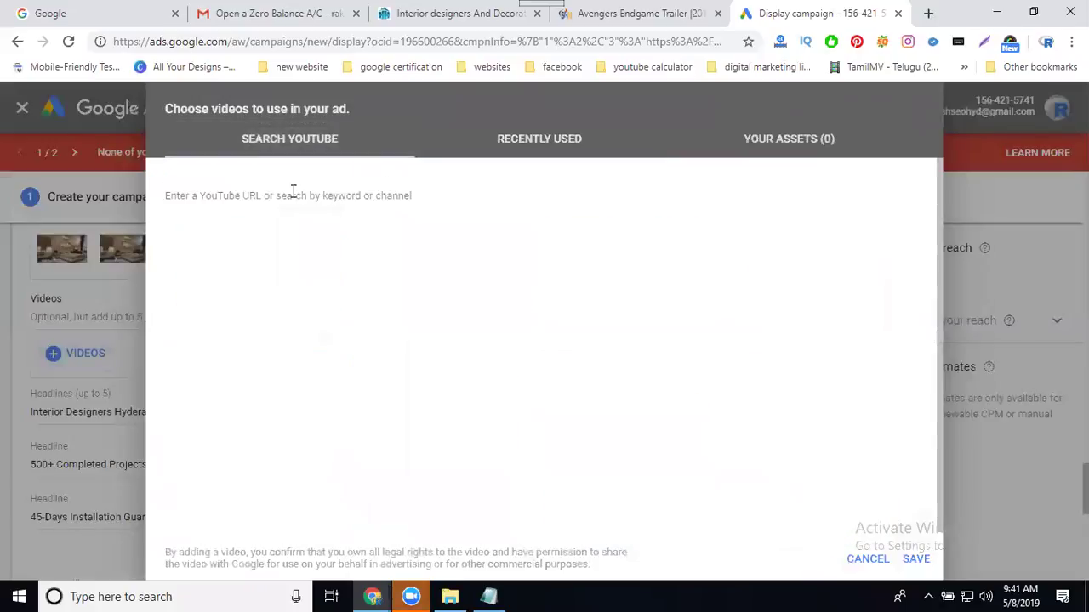
click(293, 195)
text(happy homes)
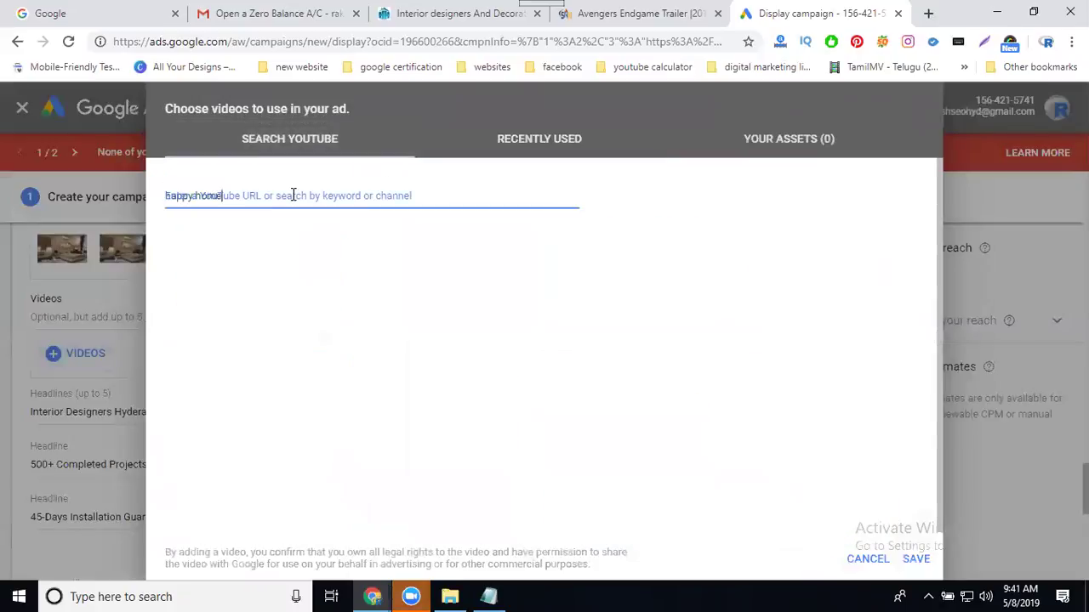
text( desi)
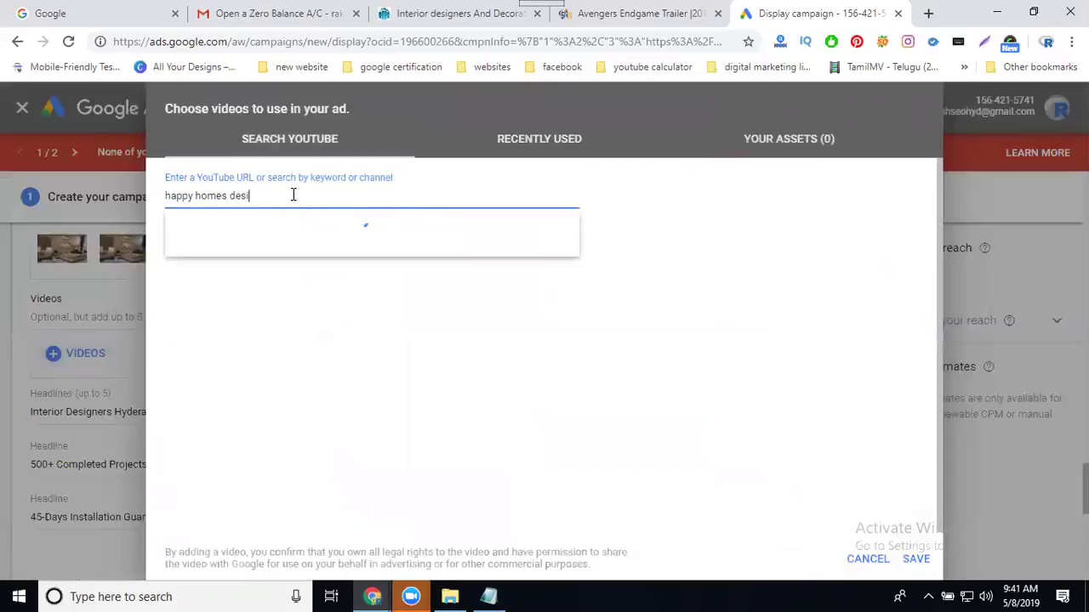
text(gners)
click(295, 194)
Add the 01:54 video "Best Interior Designers in Hyderabad | Happy Home…" from the search results to the ad and save the selection
scroll(347, 315, down, 4)
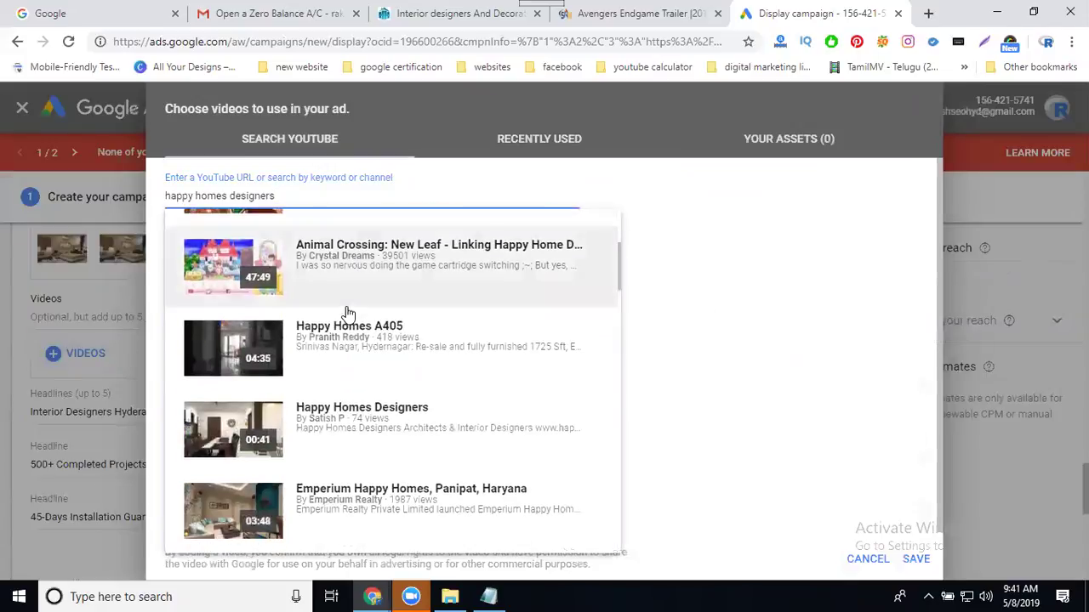
scroll(347, 315, down, 1)
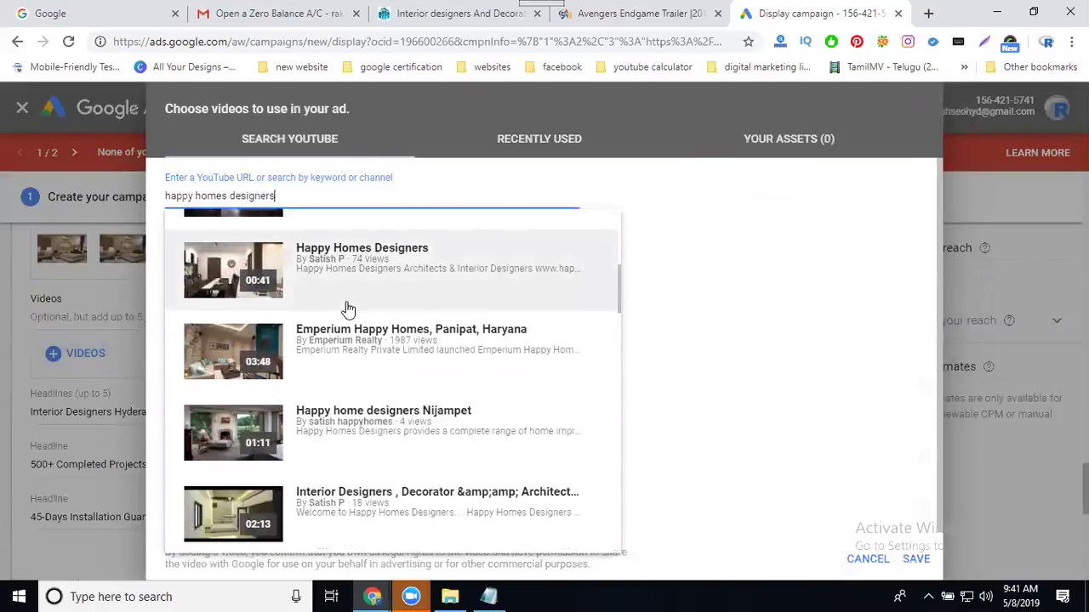
scroll(351, 295, down, 1)
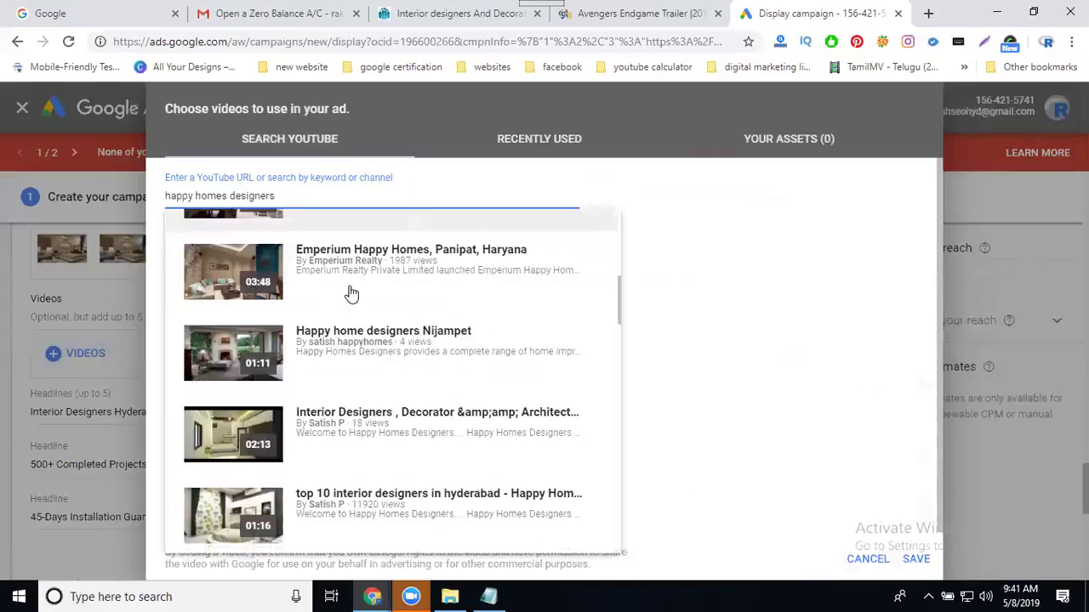
scroll(381, 380, down, 3)
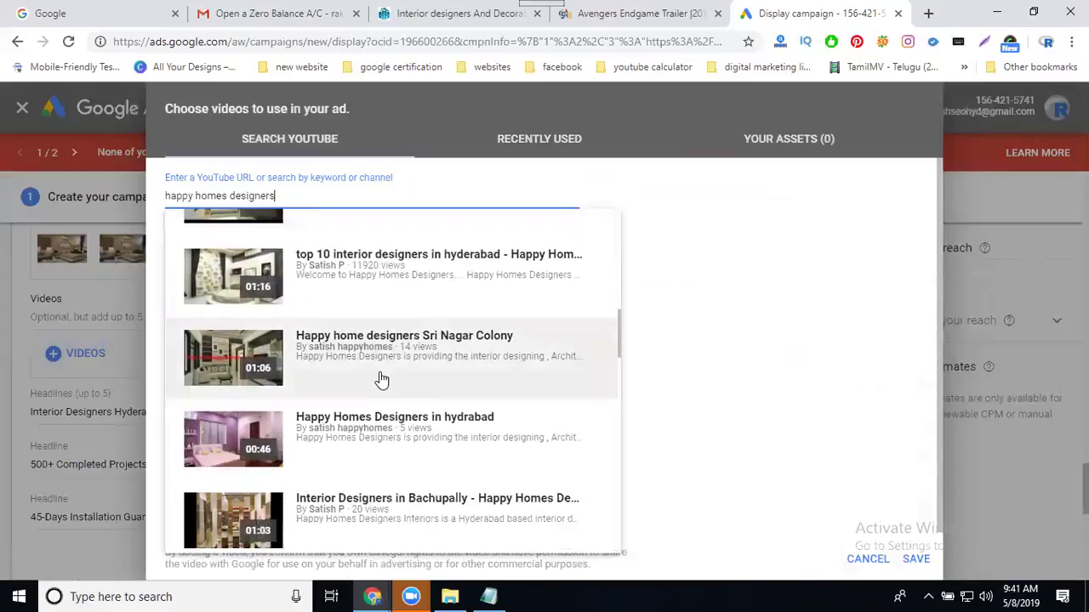
scroll(381, 380, down, 3)
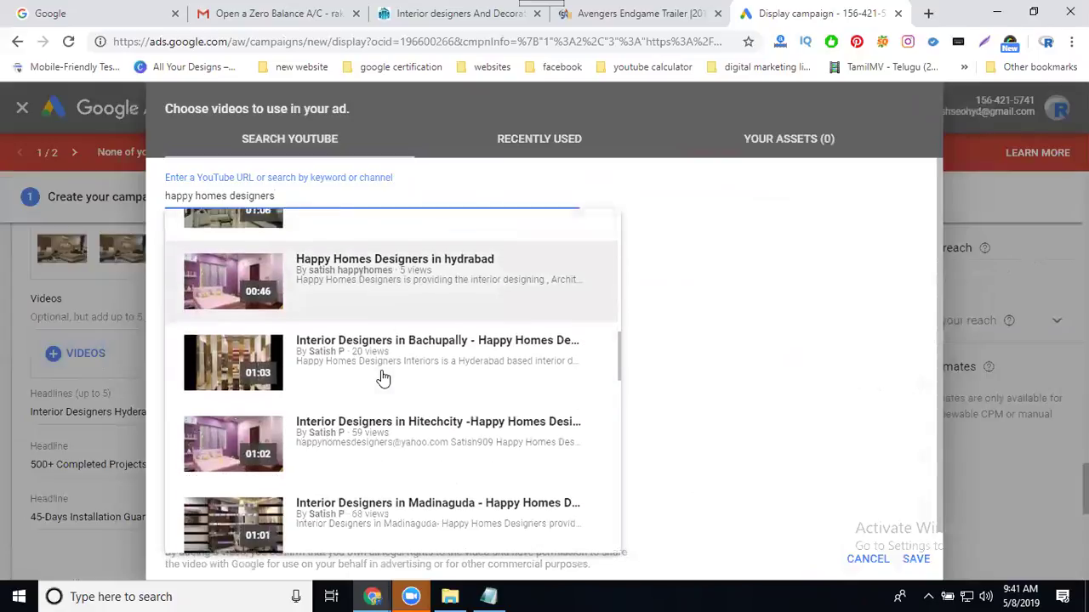
scroll(383, 378, down, 2)
scroll(383, 375, down, 2)
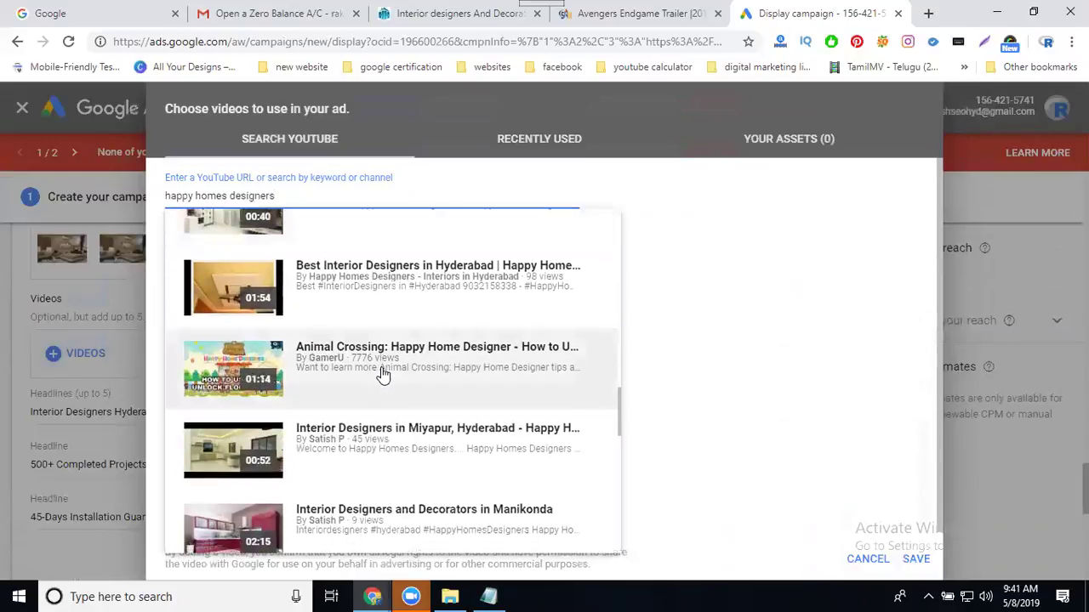
click(384, 280)
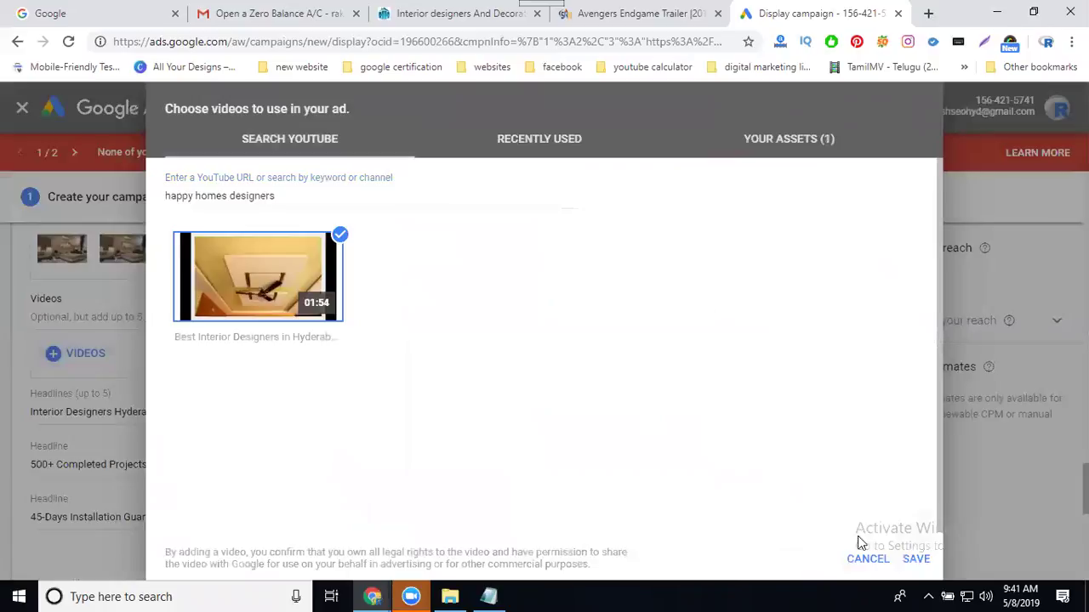
click(915, 559)
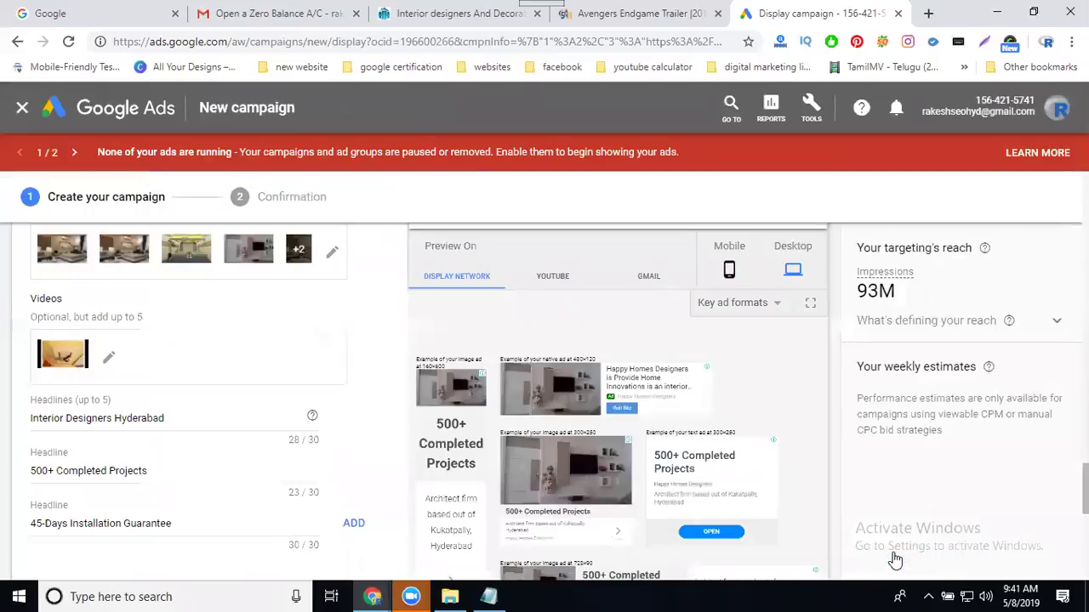
View the YouTube preview with the video included, and check the ad's video selection and the allowed number of videos
click(554, 279)
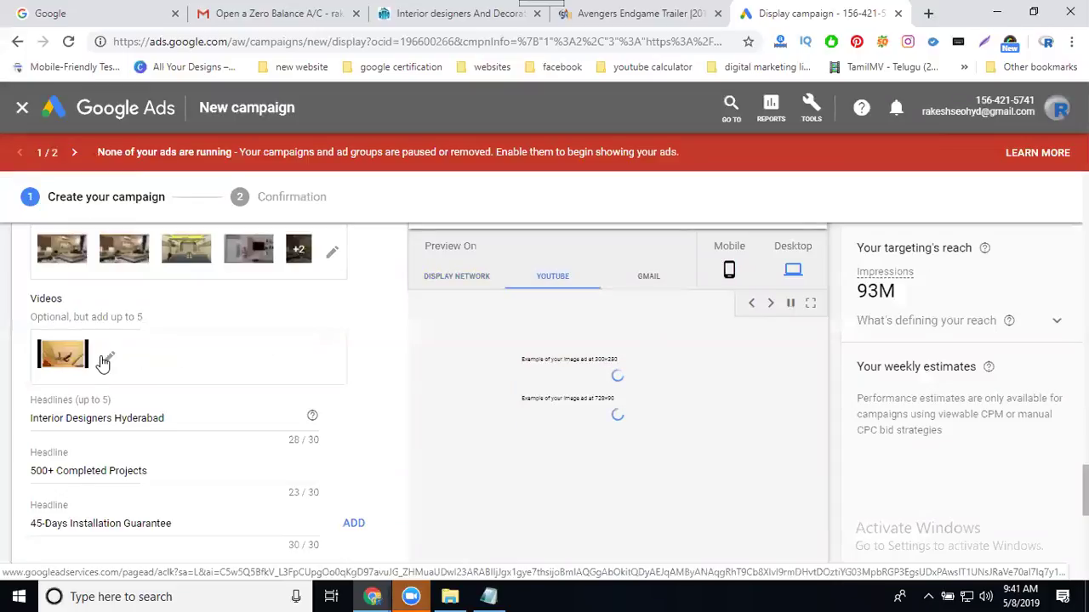
click(108, 358)
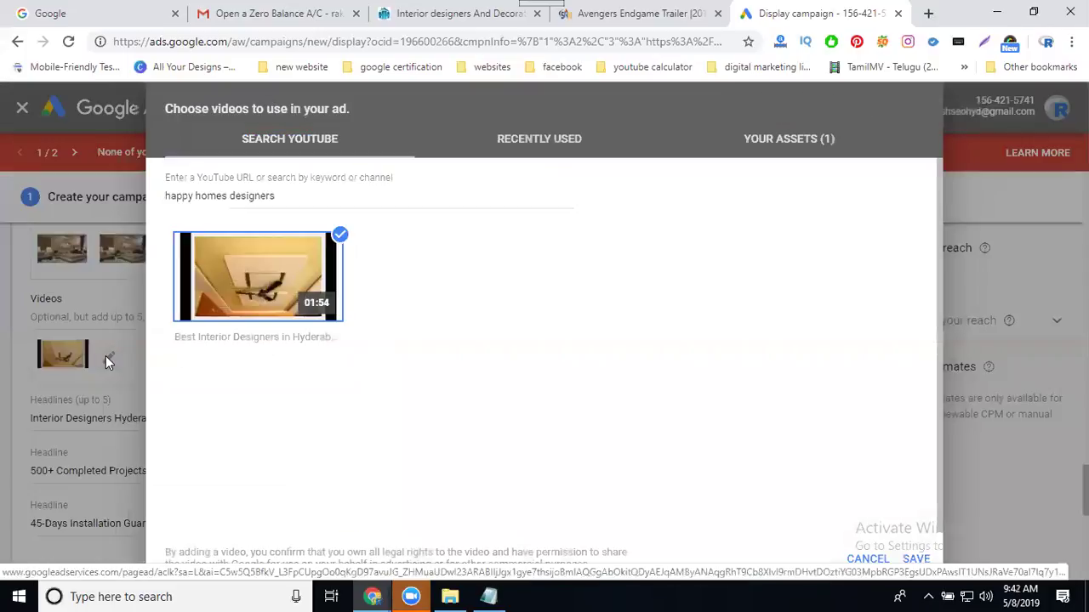
scroll(706, 316, down, 1)
click(888, 550)
click(888, 551)
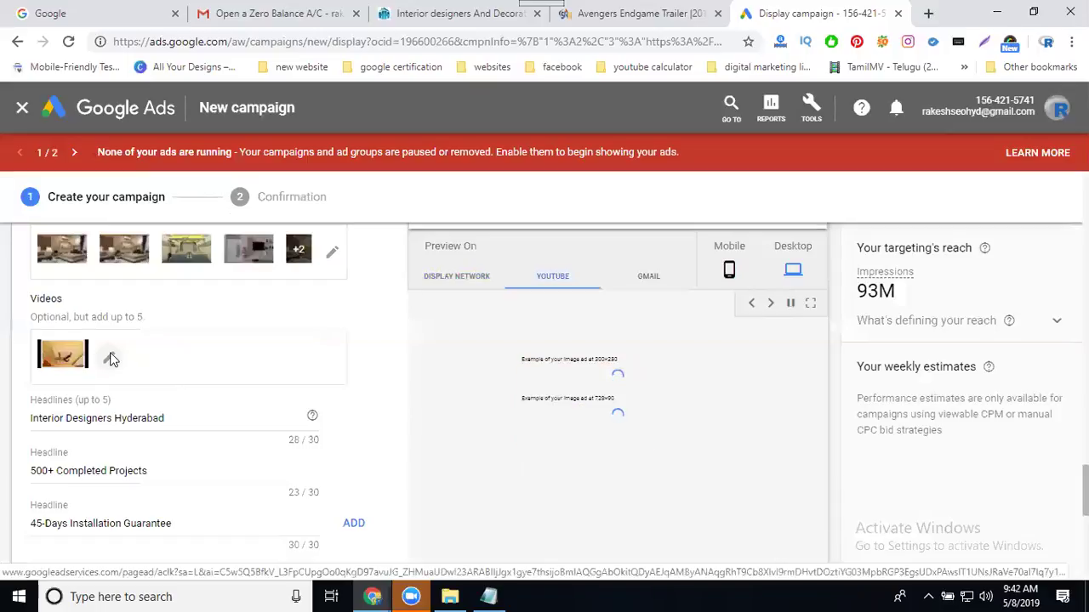
drag(127, 318, 154, 322)
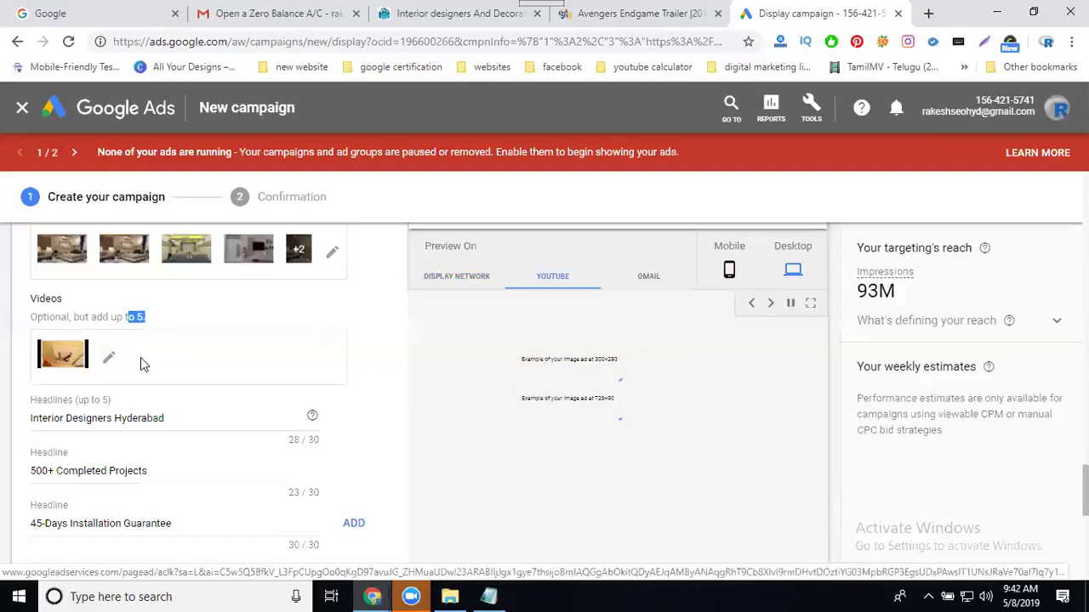
Check the responsive display ad's fields and add the finished ad to the ad group
scroll(156, 364, up, 2)
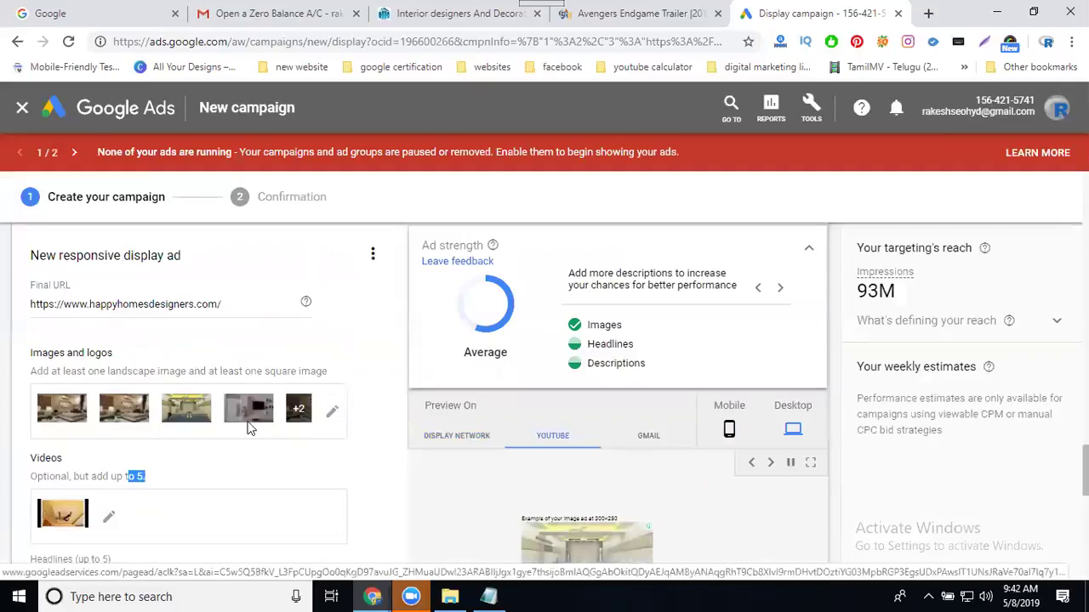
scroll(250, 431, down, 5)
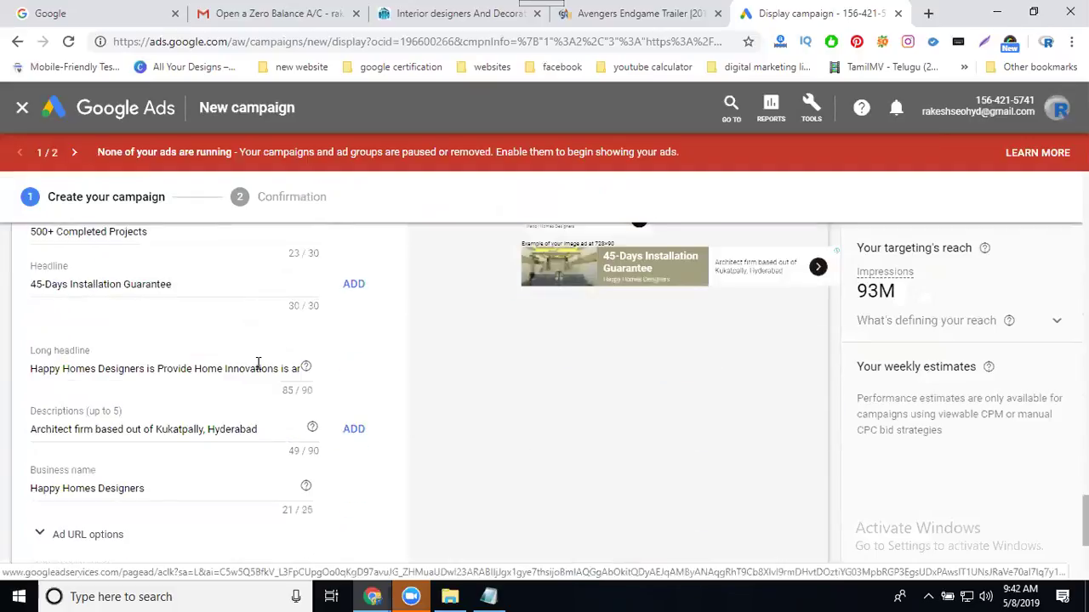
scroll(258, 366, down, 3)
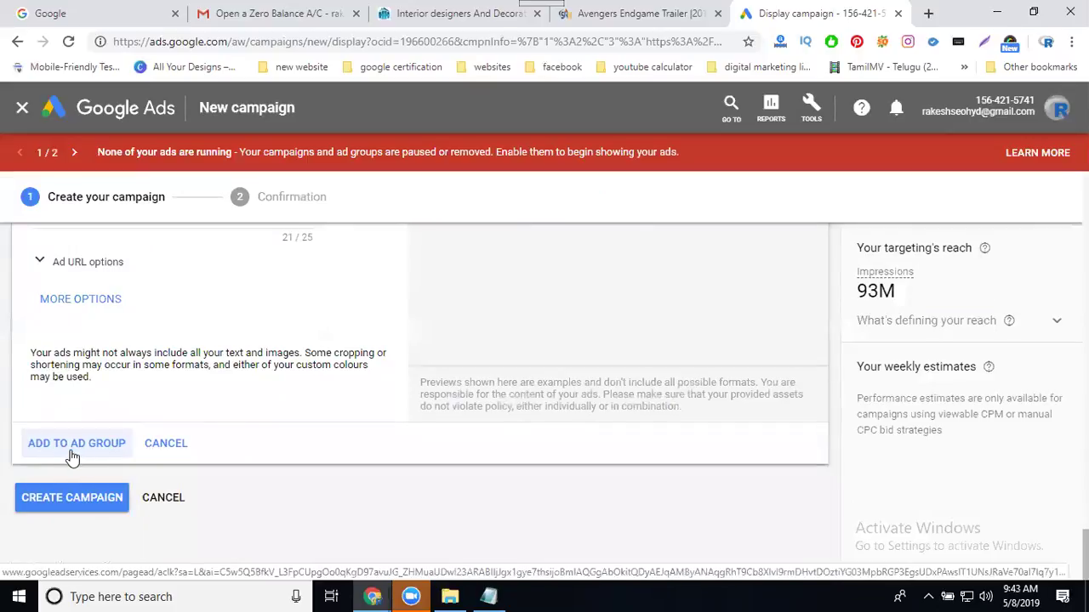
click(78, 446)
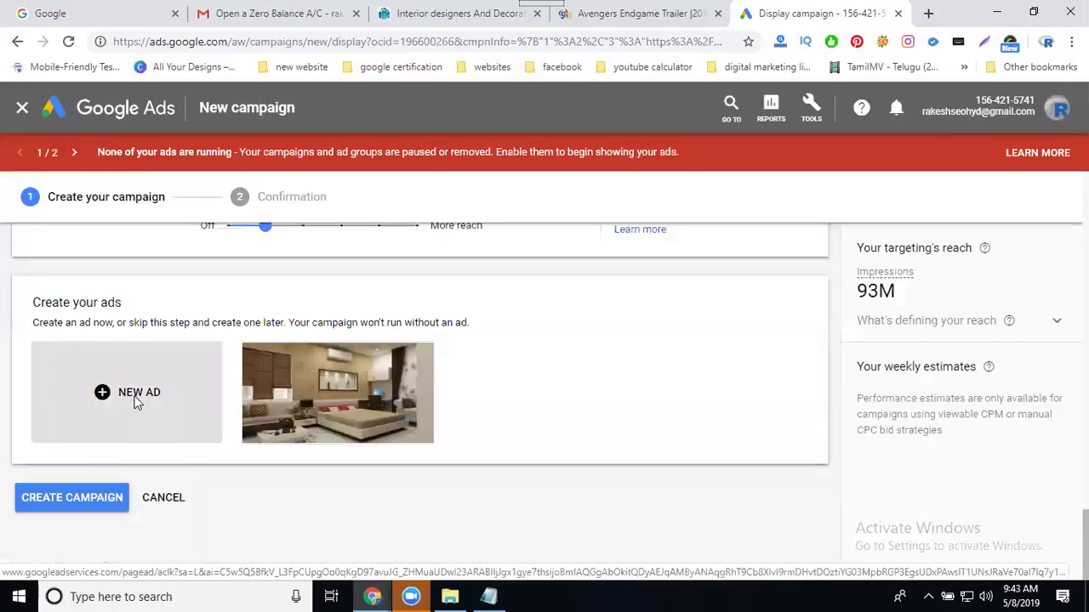
Review the ad group's targeted audiences, demographics, content targeting and targeting expansion, along with the created ad
click(134, 400)
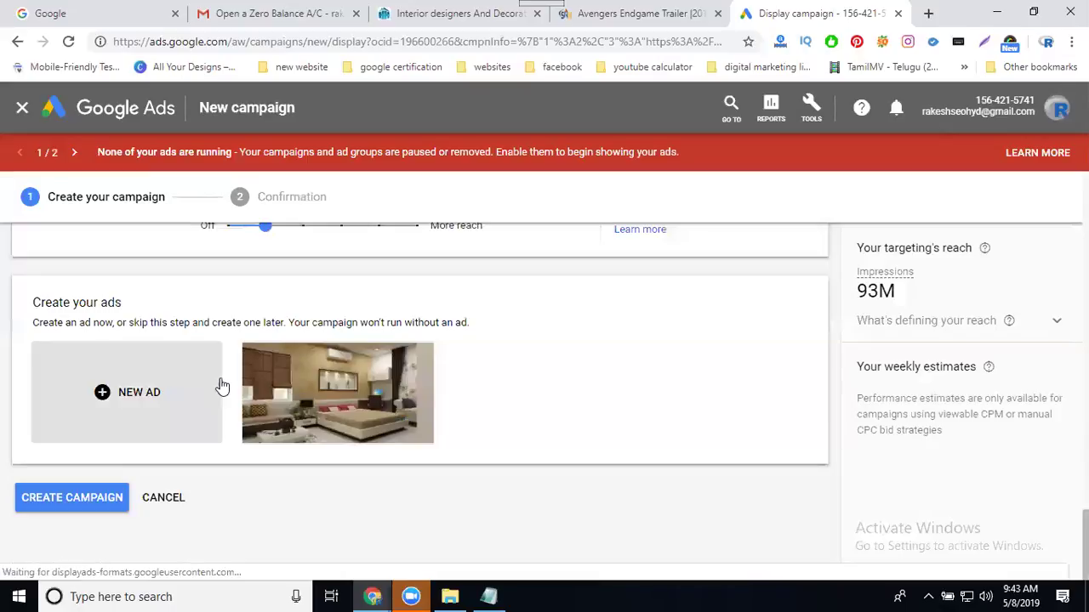
mouse_move(292, 373)
scroll(290, 373, up, 5)
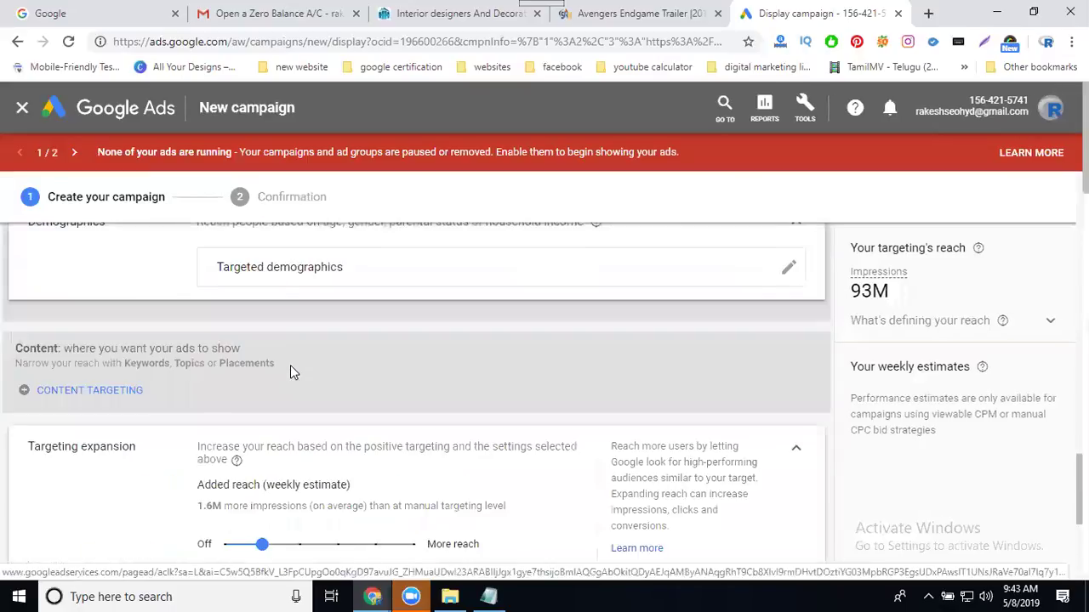
scroll(290, 370, up, 1)
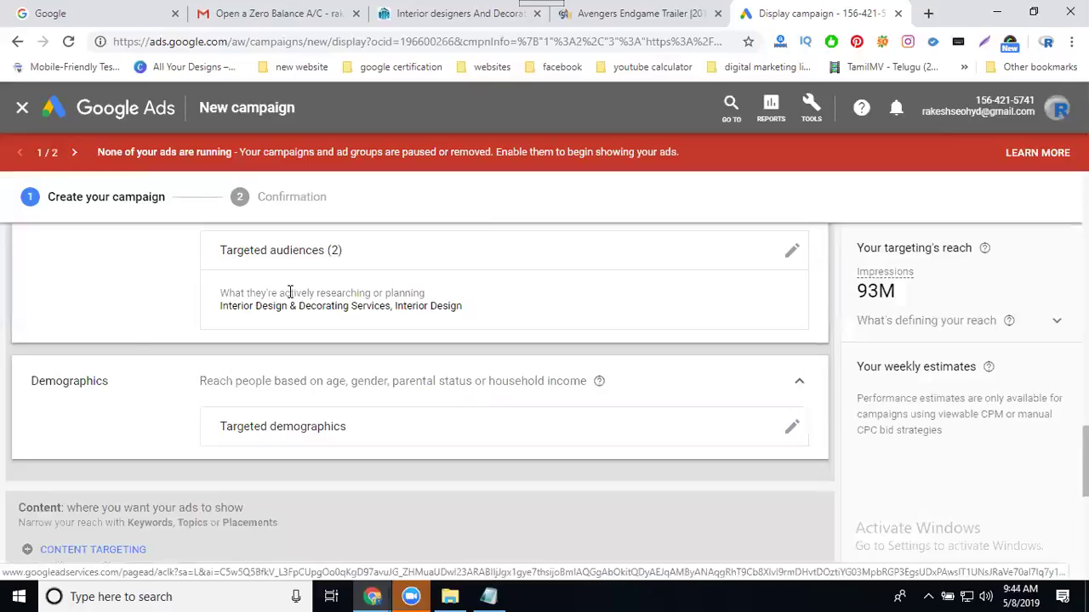
scroll(118, 347, down, 3)
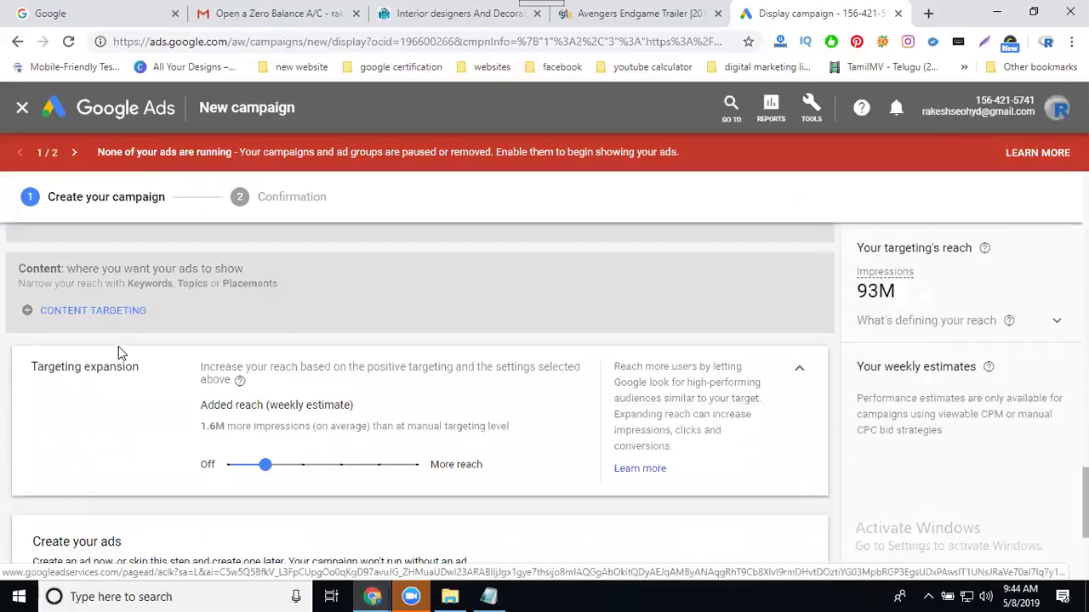
scroll(118, 346, down, 1)
scroll(118, 346, down, 1)
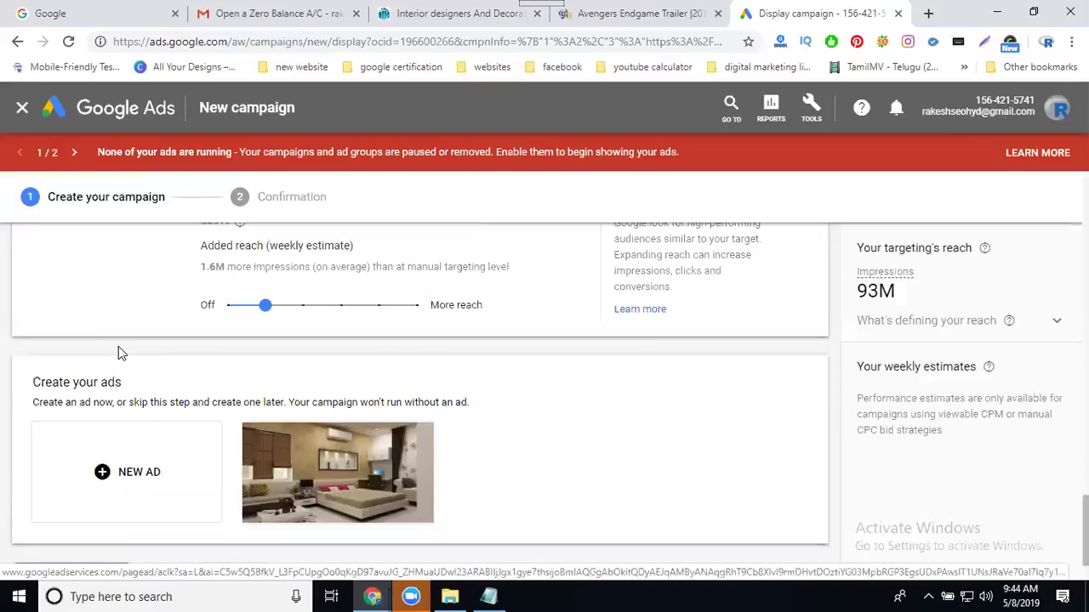
Create the Display campaign with its finished ad and continue from the confirmation summary to the campaign
scroll(85, 401, down, 1)
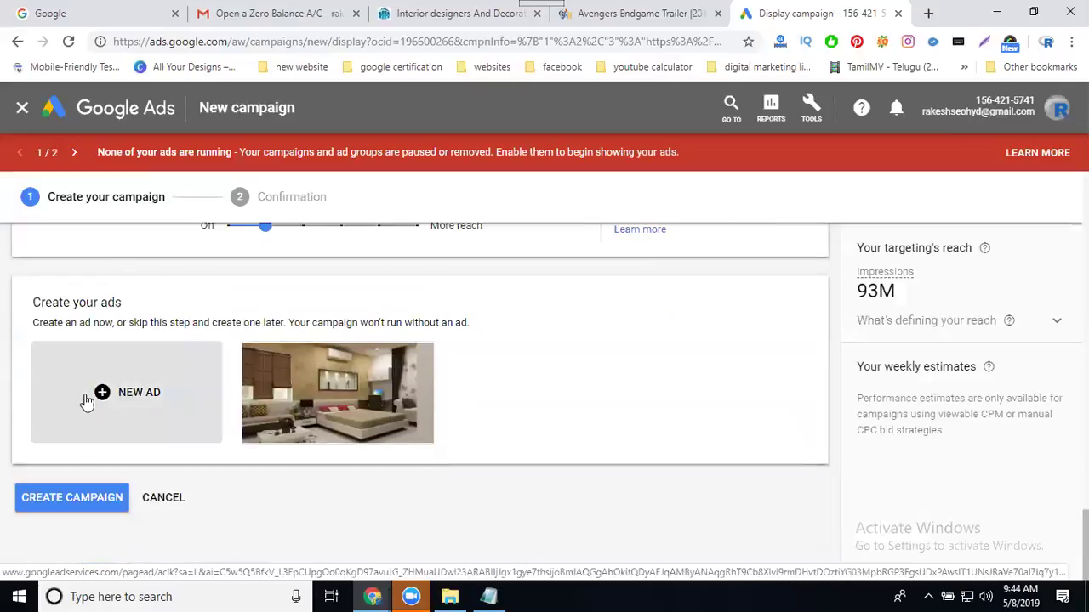
click(66, 502)
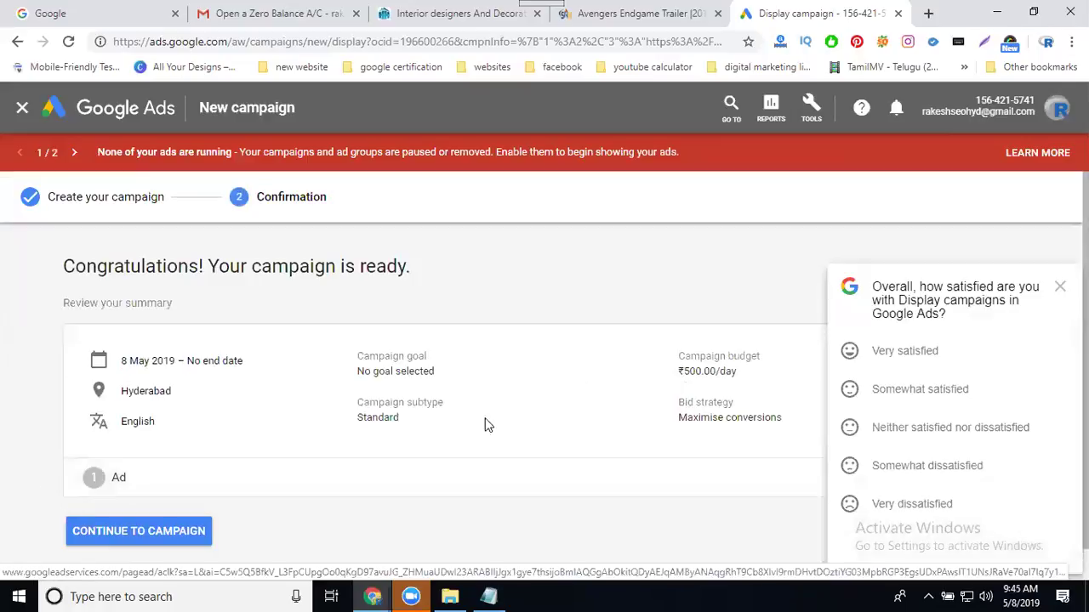
click(107, 534)
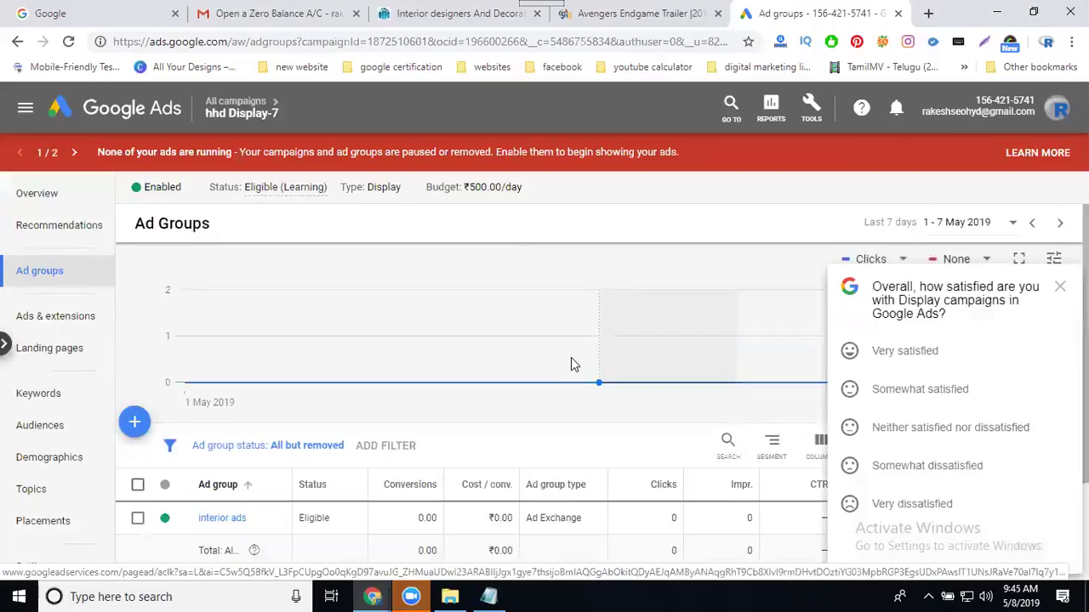
Dismiss the satisfaction survey and check the ad groups listed for the new campaign
mouse_move(570, 358)
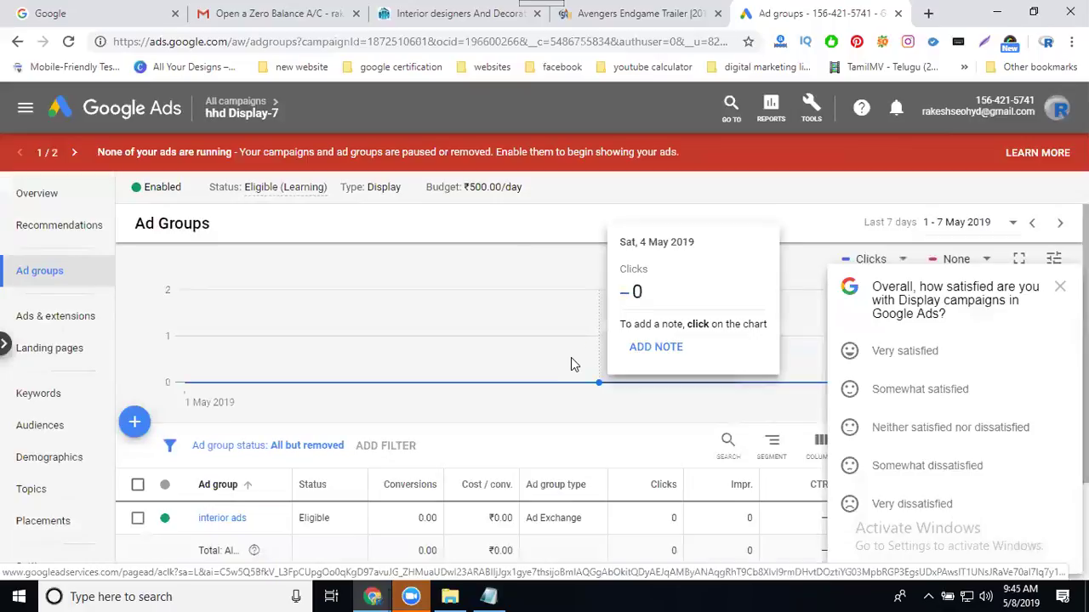
click(1060, 292)
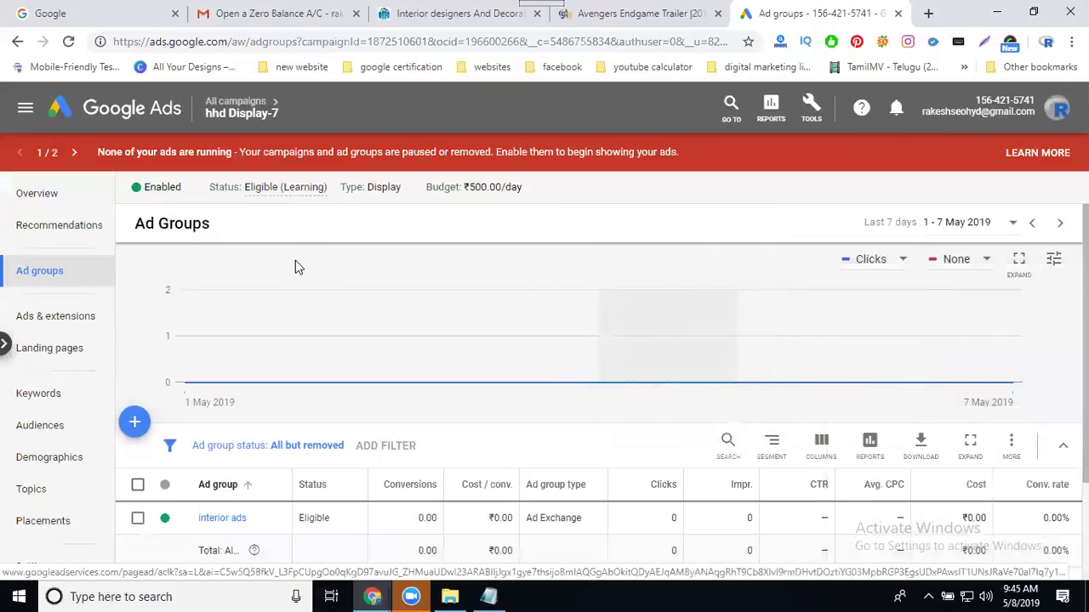
scroll(298, 272, down, 3)
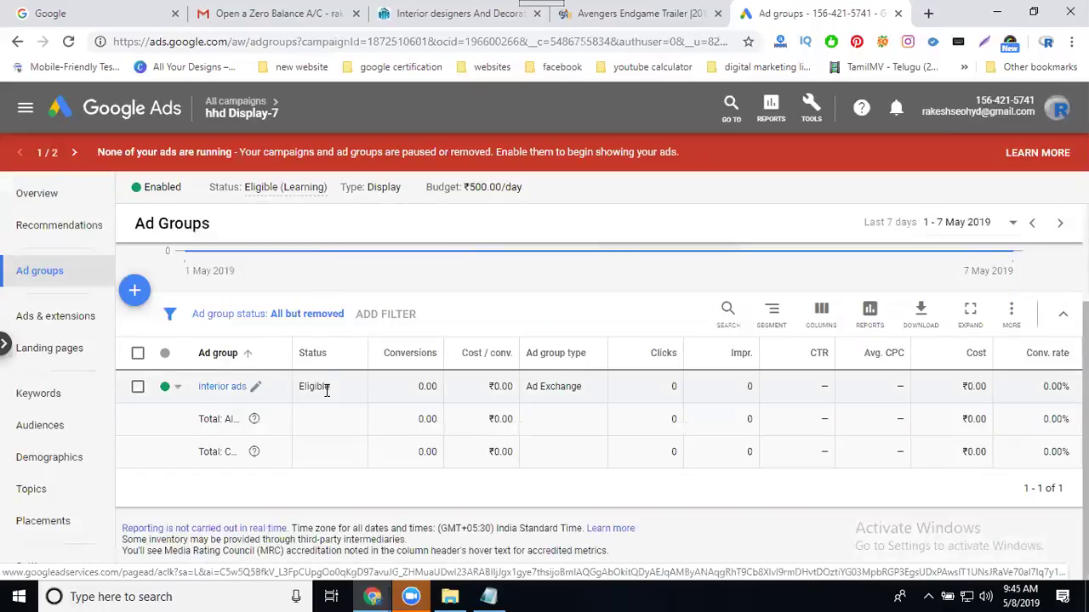
Go to all campaigns and examine the list's campaign names, type icons, budgets and statuses, including hhd Display-7
mouse_move(226, 123)
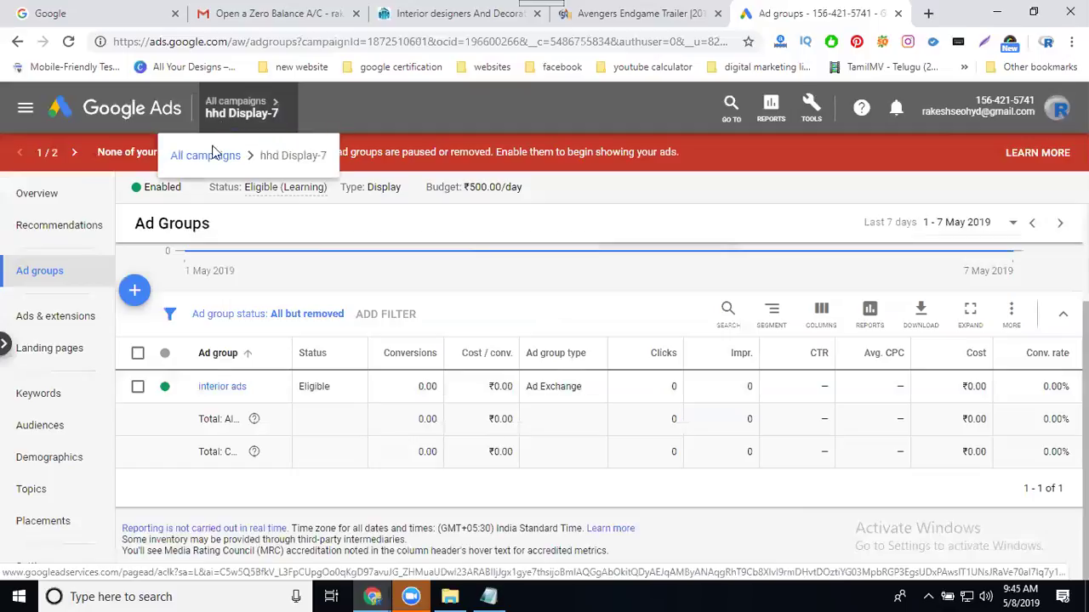
click(209, 160)
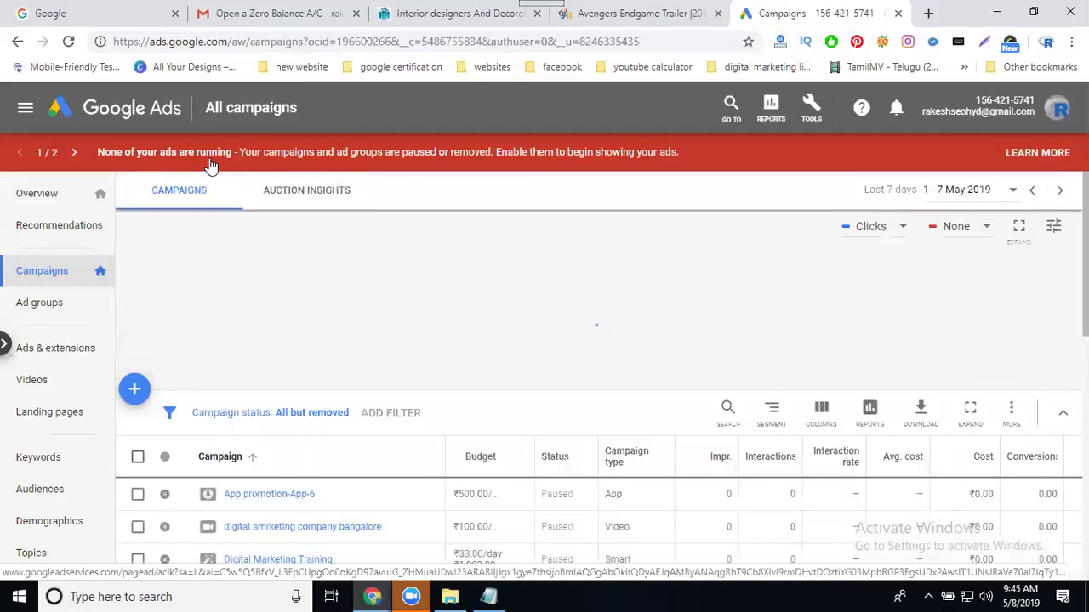
scroll(401, 321, down, 4)
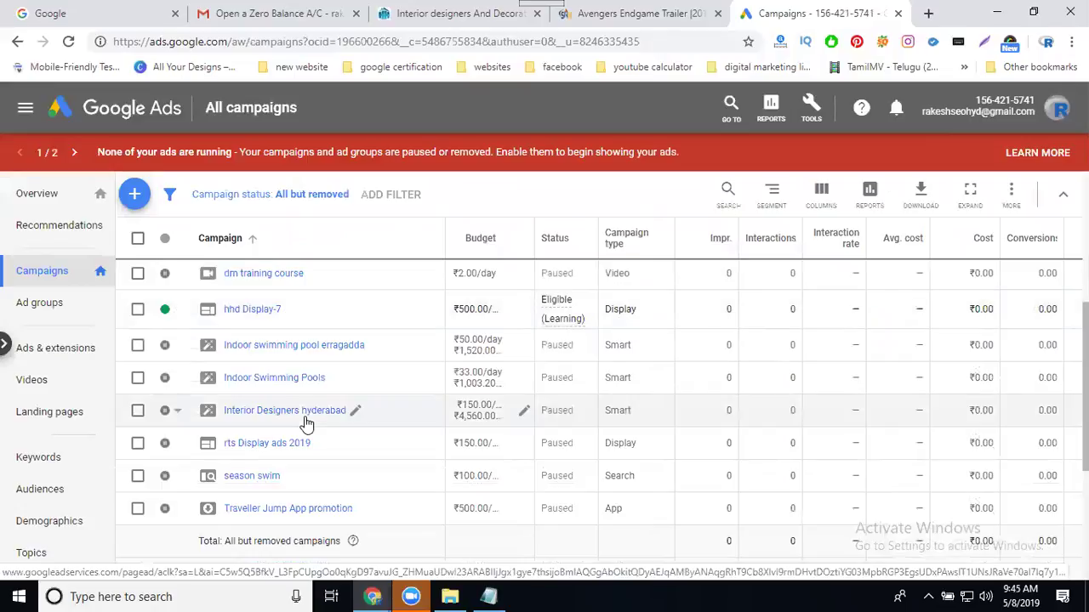
key(ctrl+plus)
key(ctrl+plus)
key(ctrl+plus)
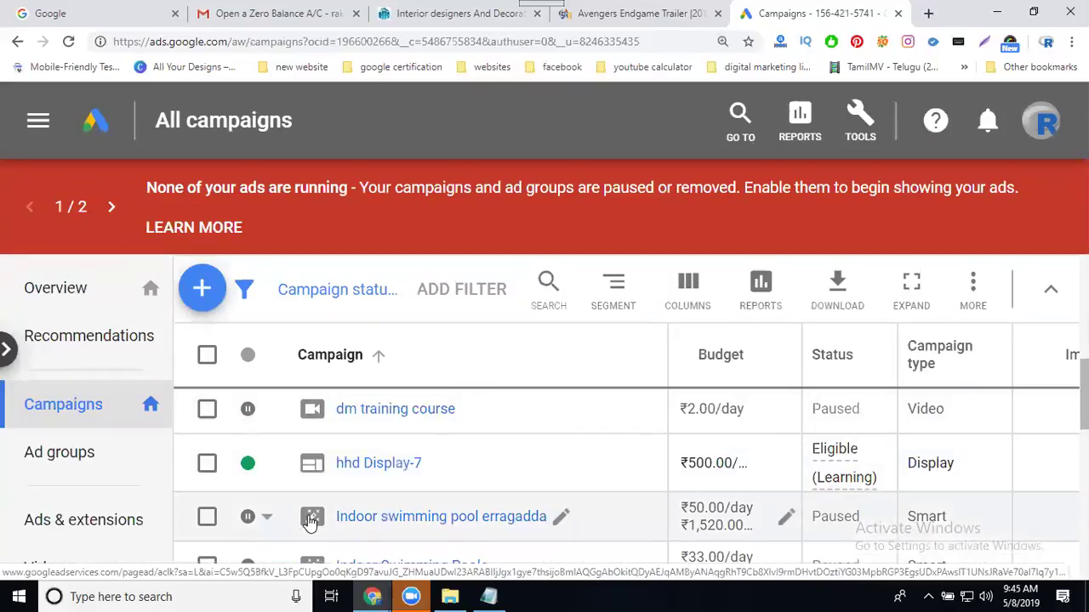
scroll(311, 523, down, 1)
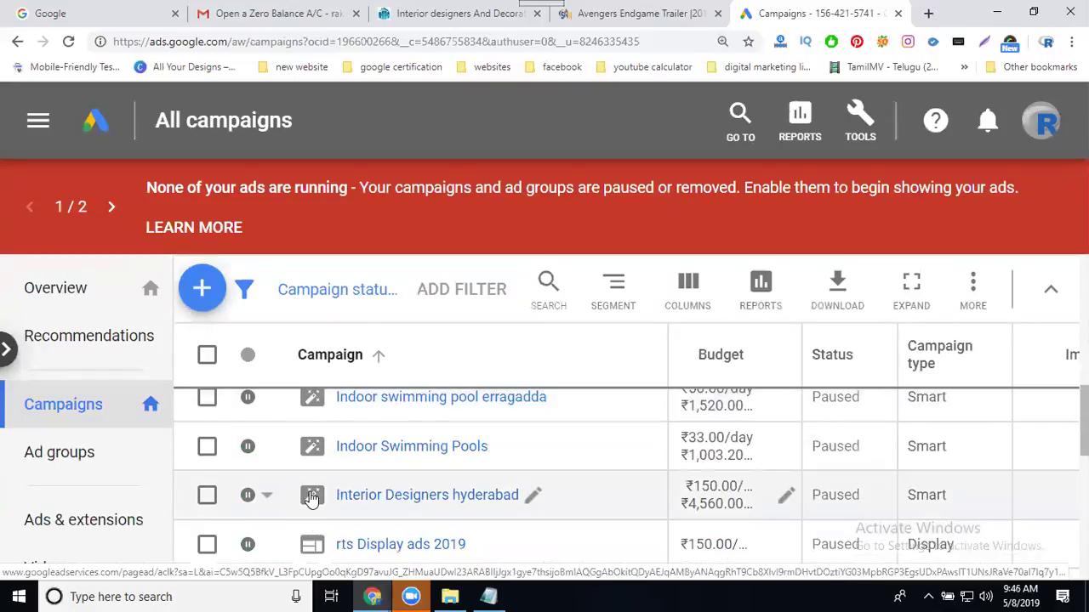
scroll(311, 499, down, 3)
scroll(324, 425, up, 3)
scroll(316, 478, down, 1)
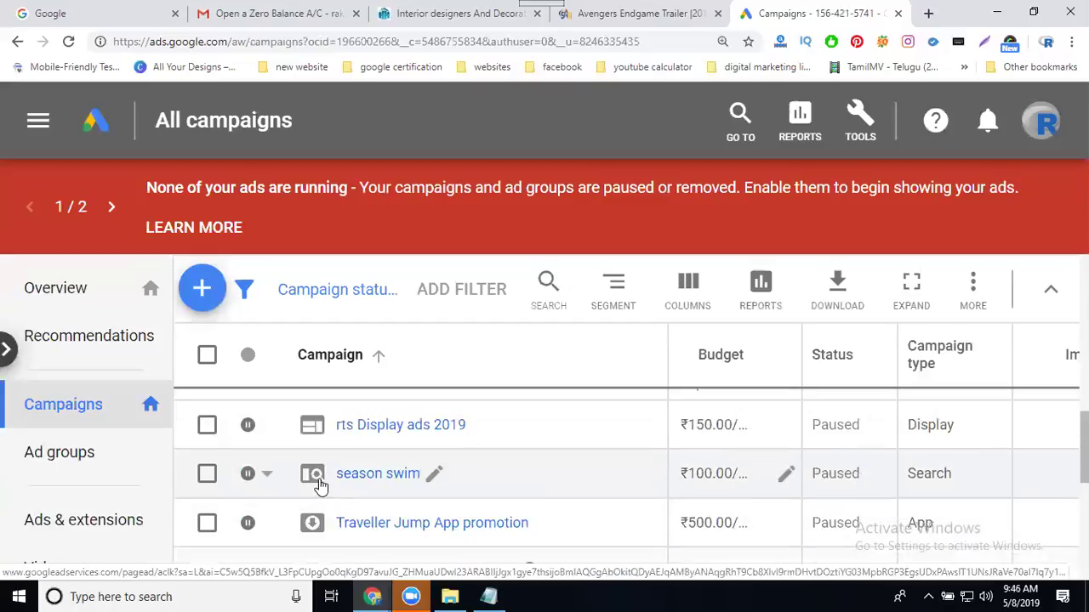
scroll(320, 483, up, 1)
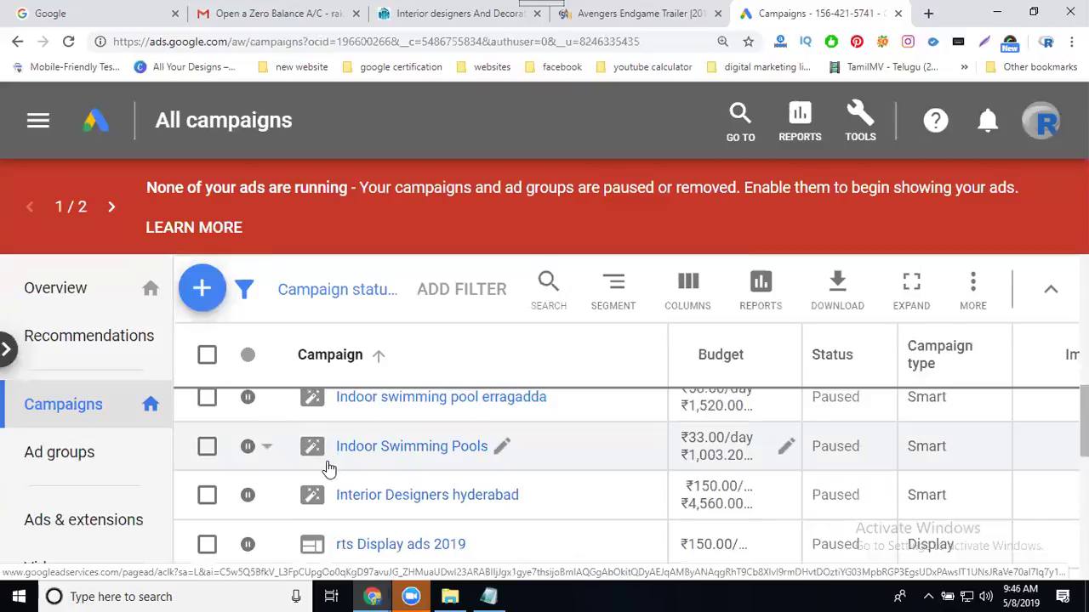
key(ctrl+minus)
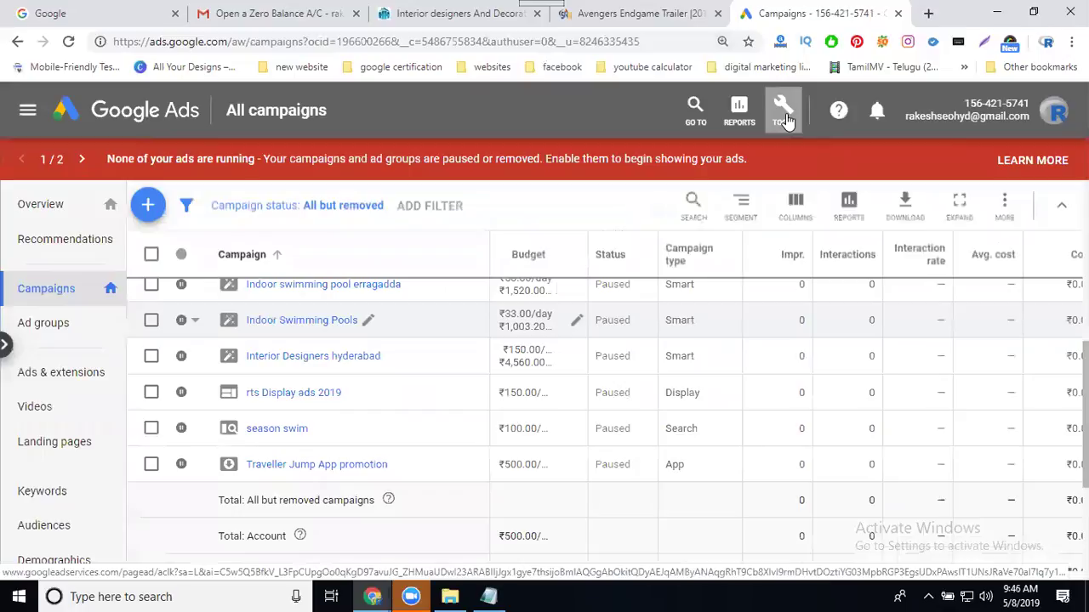
Open the account's billing and payments setup and review the billing country, payments profile and customer info
click(784, 111)
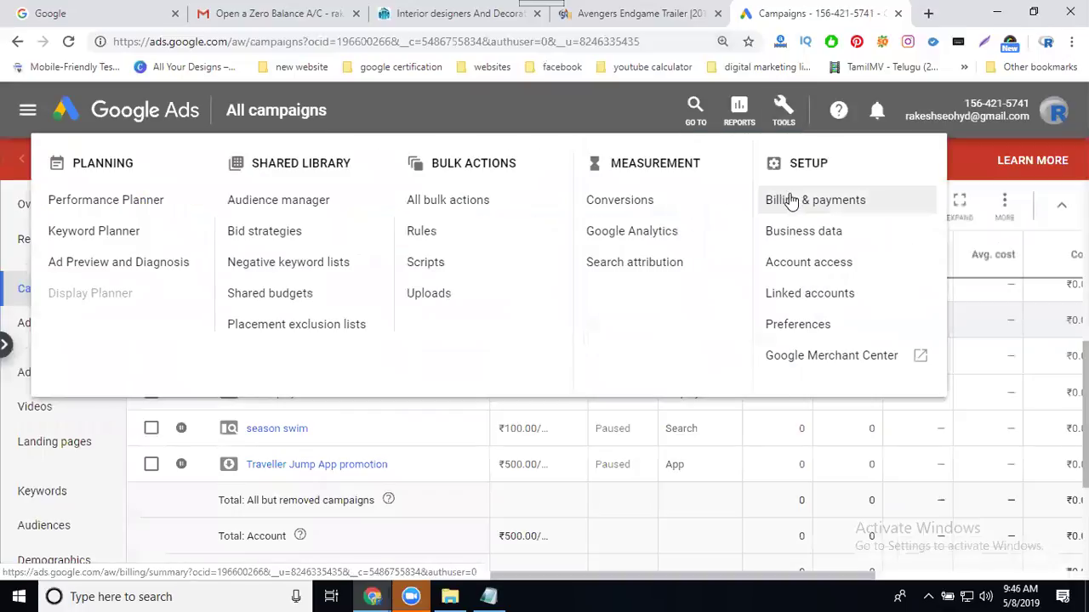
click(791, 200)
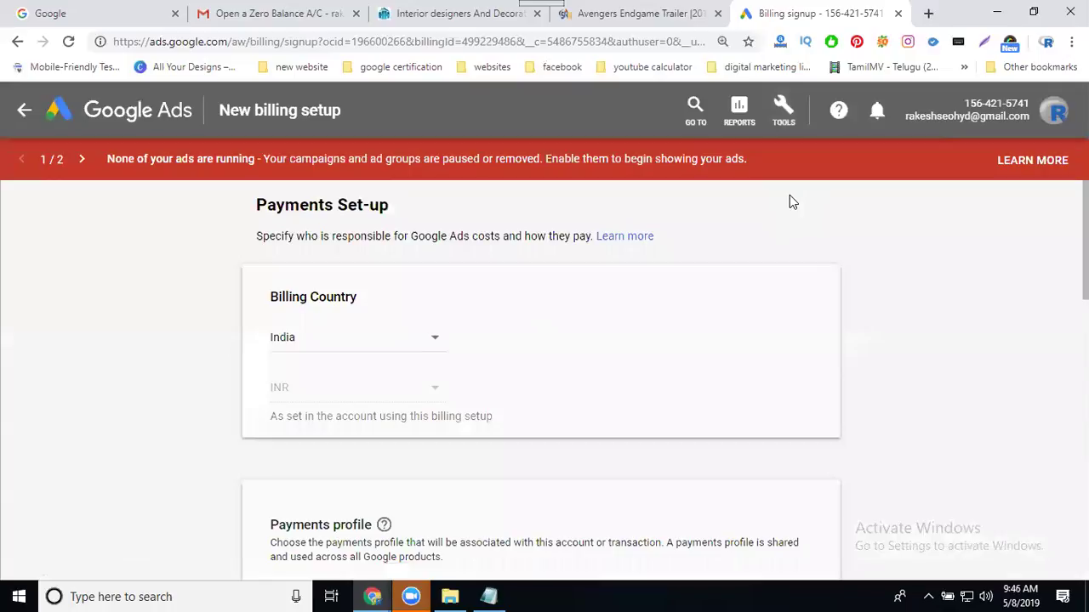
scroll(768, 204, down, 3)
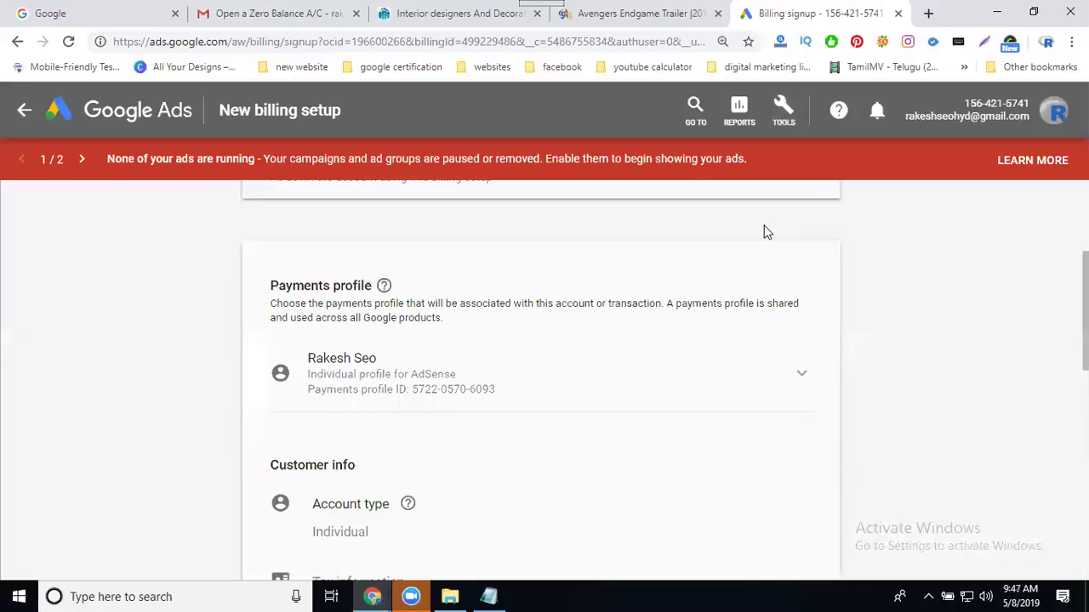
scroll(566, 286, down, 4)
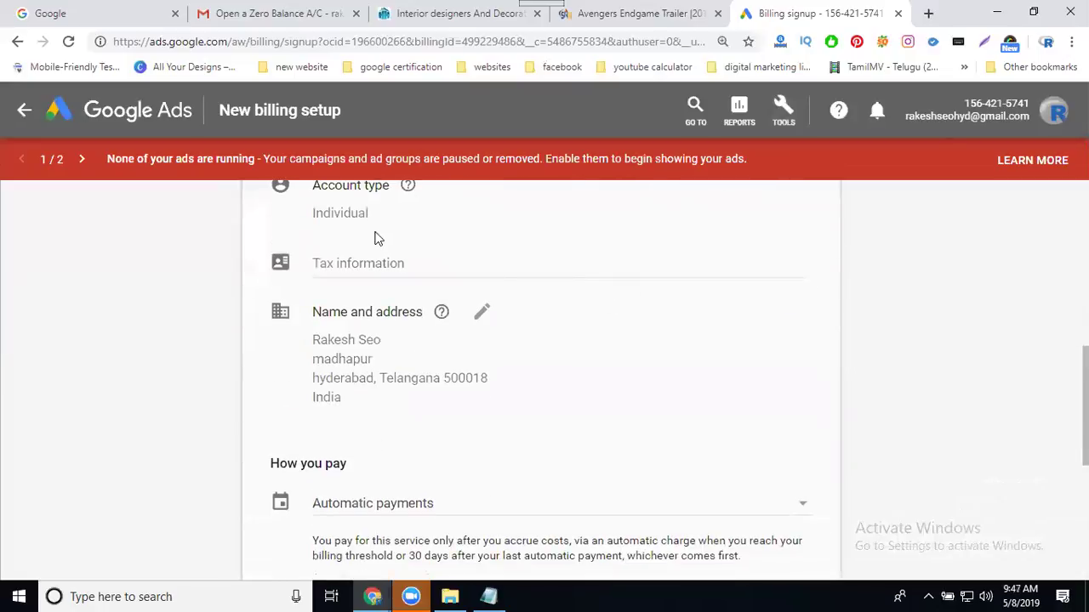
Change how the account pays to Manual payments
scroll(402, 325, down, 1)
scroll(401, 325, down, 3)
click(392, 279)
click(389, 294)
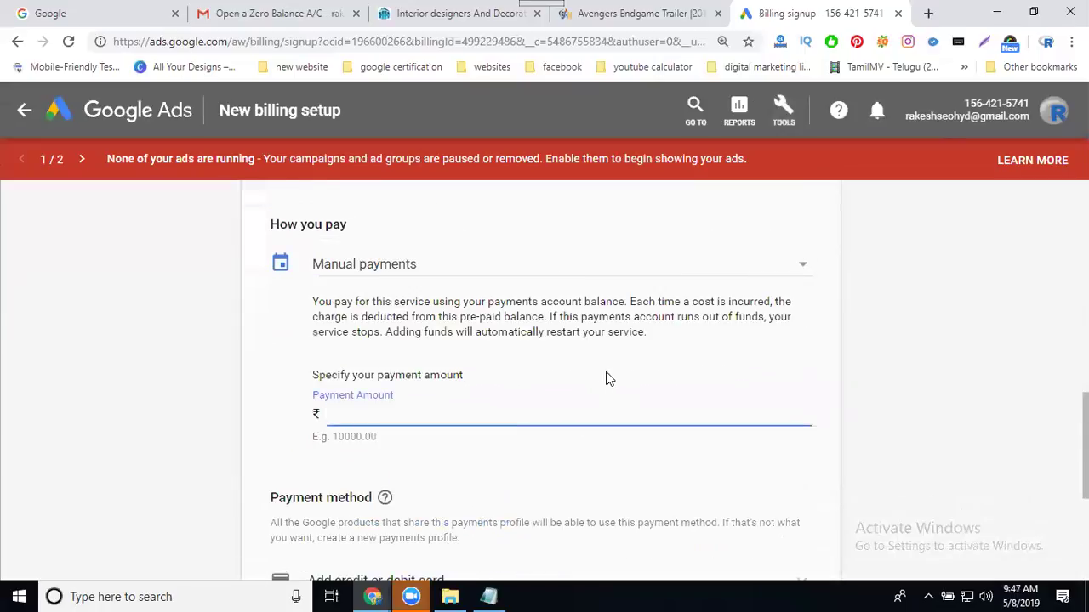
Expand the payment method choices and review the available options and the terms agreement
scroll(606, 378, down, 2)
click(437, 418)
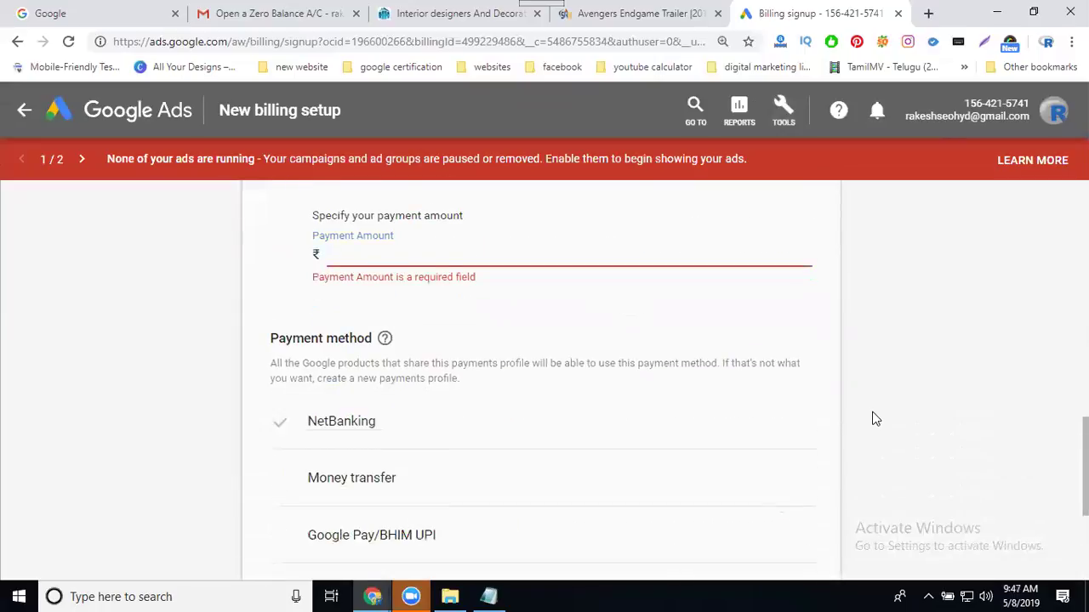
scroll(876, 419, down, 2)
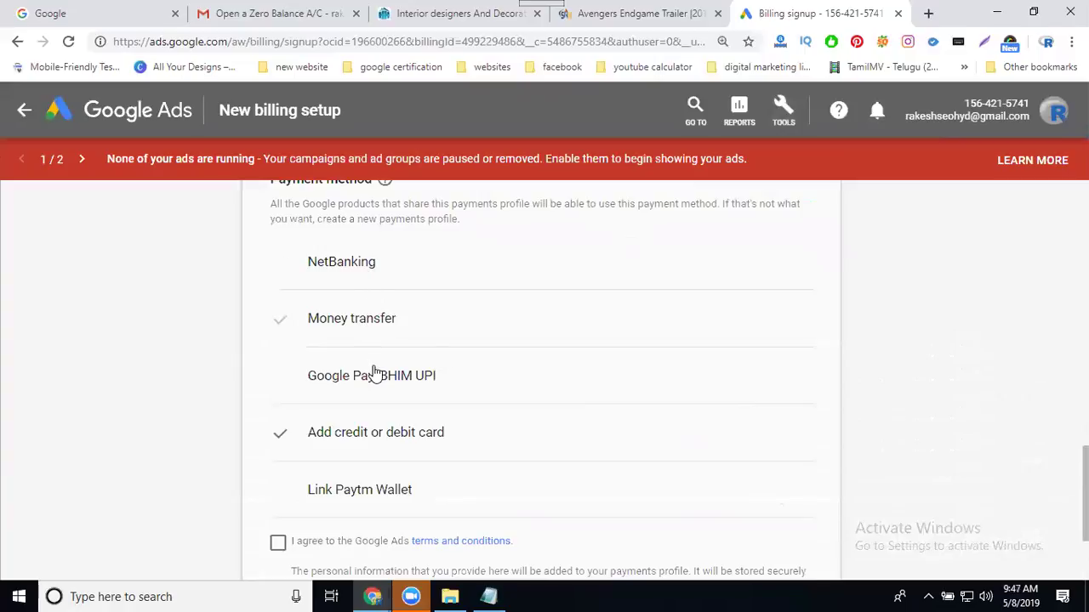